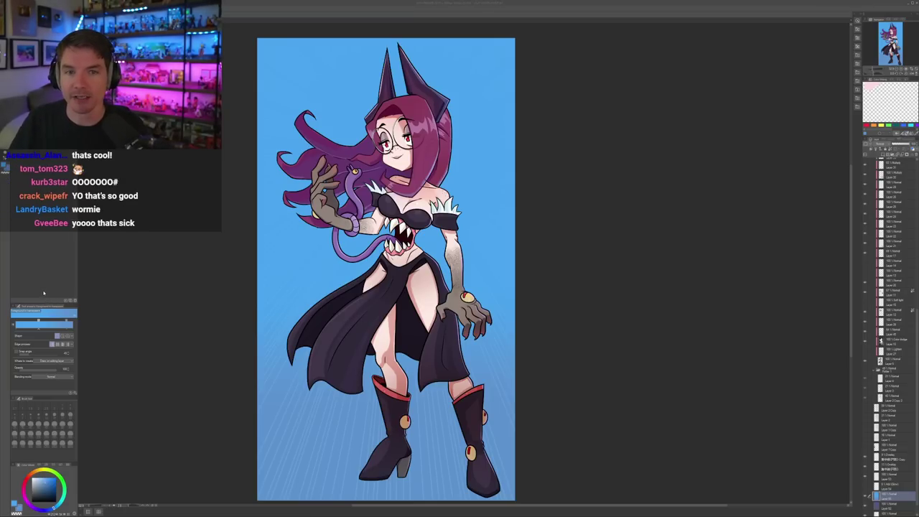
Switch to the blank gray canvas, add a new layer above the paper, and activate the pen for sketching
key(ctrl+Tab)
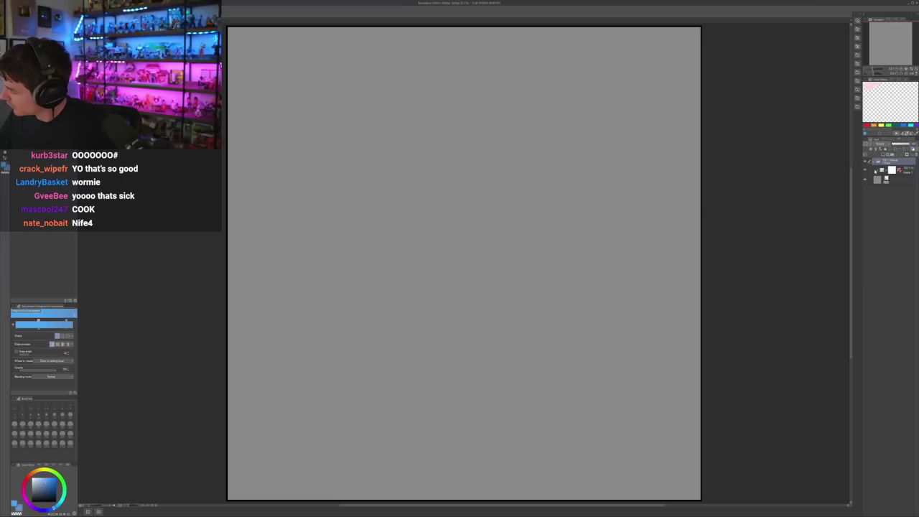
click(917, 155)
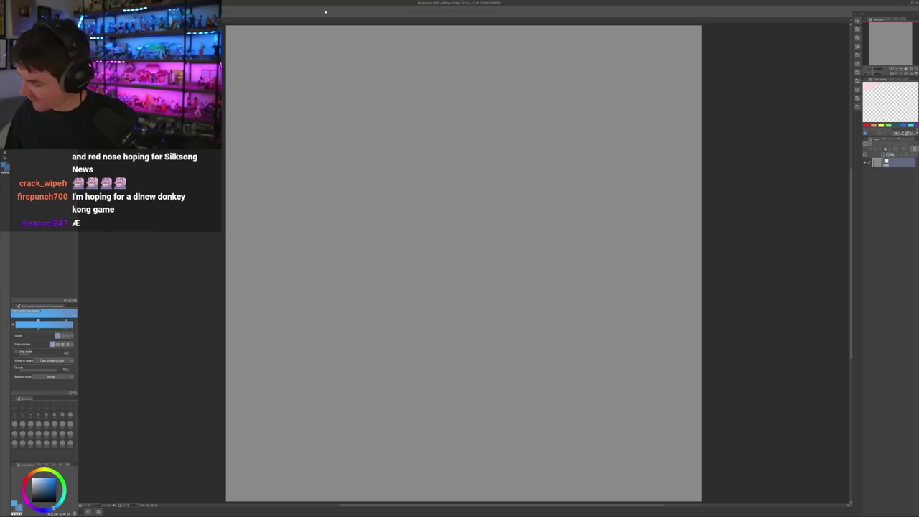
click(883, 156)
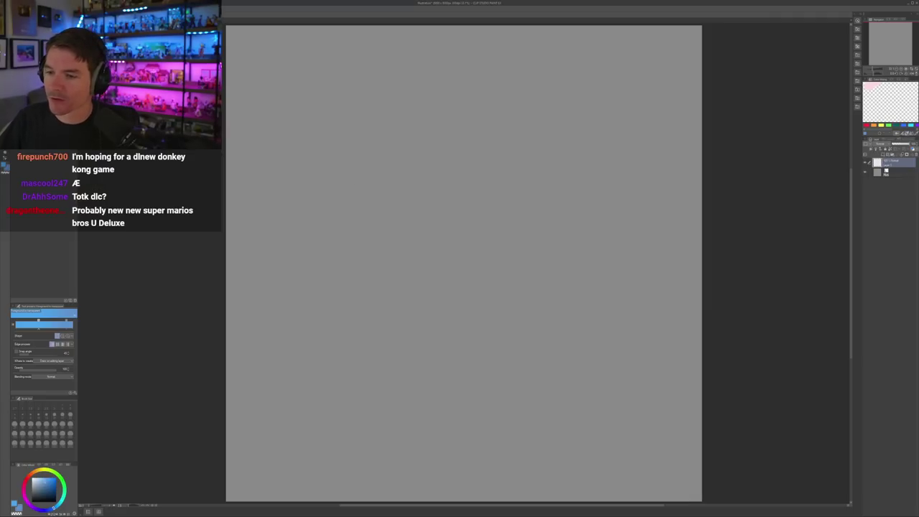
key(b)
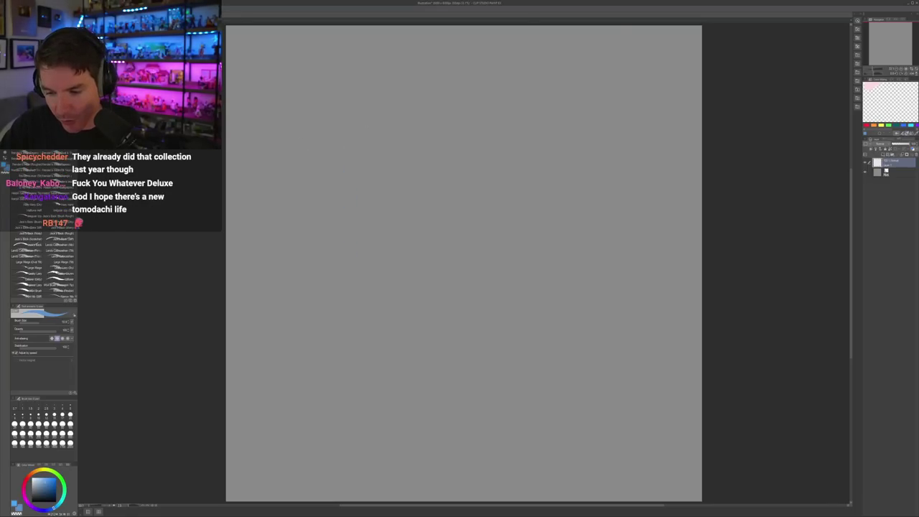
key(u)
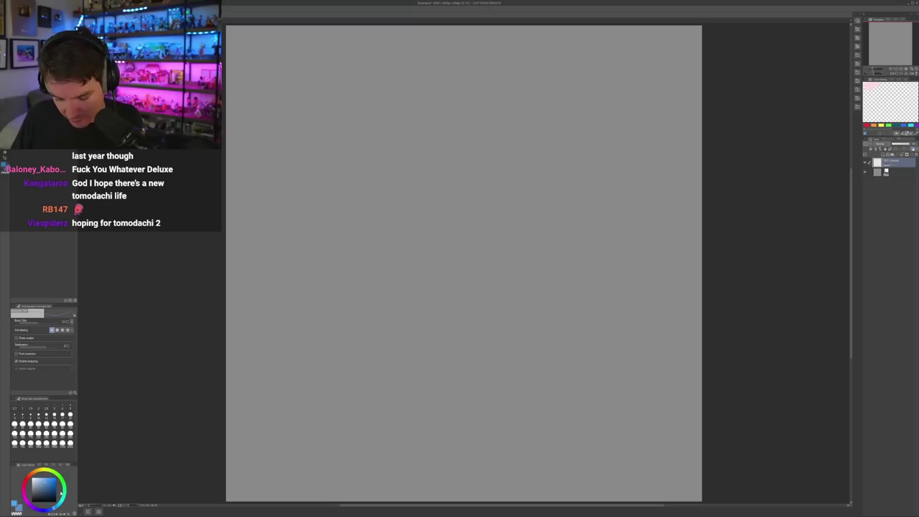
mouse_move(343, 375)
mouse_down()
mouse_move(312, 230)
mouse_move(330, 183)
mouse_move(373, 345)
mouse_move(368, 161)
mouse_up()
key(ctrl+z)
key(ctrl+z)
mouse_move(349, 224)
mouse_down()
mouse_move(367, 165)
mouse_move(345, 257)
mouse_move(365, 162)
mouse_up()
key(ctrl+z)
key(ctrl+z)
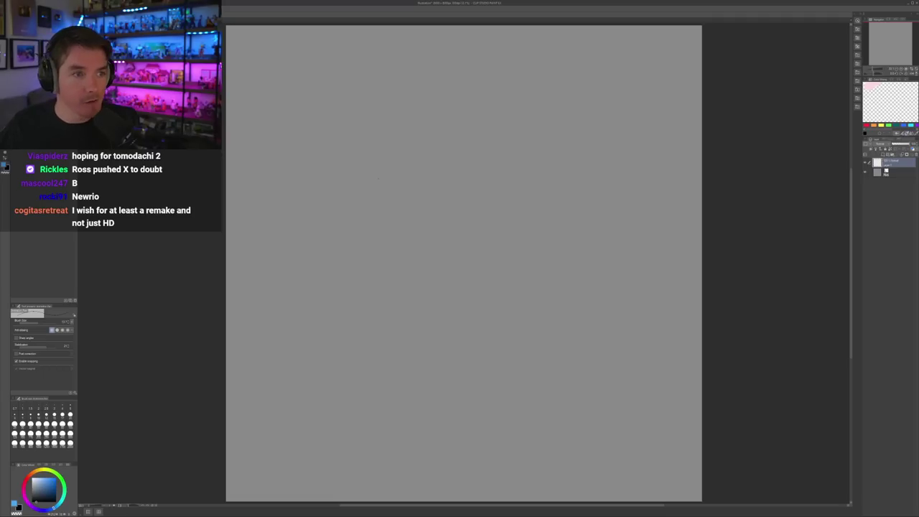
drag(391, 221, 394, 165)
key(ctrl+z)
key(ctrl+z)
drag(391, 230, 388, 171)
key(ctrl+z)
drag(396, 237, 396, 160)
key(ctrl+z)
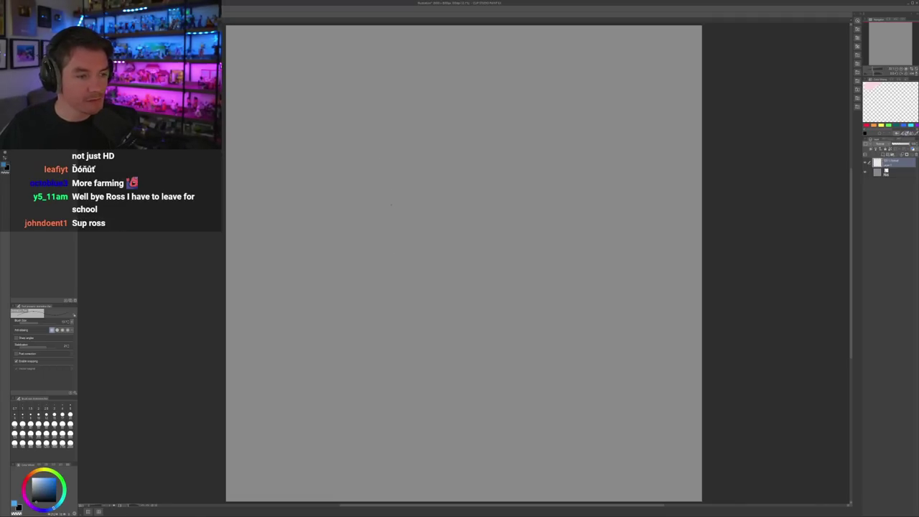
Sketch the forehead curve, the cheek contour and the slanted jaw line of a head in thin black strokes
mouse_move(397, 228)
mouse_down()
mouse_move(394, 164)
mouse_move(381, 173)
mouse_move(380, 197)
mouse_up()
key(ctrl+z)
key(ctrl+z)
key(ctrl+z)
mouse_move(386, 149)
mouse_down()
mouse_move(382, 200)
mouse_move(402, 233)
mouse_up()
key(ctrl+z)
drag(381, 201, 398, 235)
key(ctrl+z)
mouse_move(382, 202)
mouse_down()
mouse_move(404, 247)
mouse_move(454, 262)
mouse_up()
key(ctrl+z)
key(ctrl+z)
Draw the rounded skull from the forehead around the back of the head and down toward the jaw
drag(386, 149, 515, 154)
key(ctrl+z)
mouse_move(387, 149)
mouse_down()
mouse_move(458, 110)
mouse_move(521, 171)
mouse_move(467, 257)
mouse_up()
key(ctrl+z)
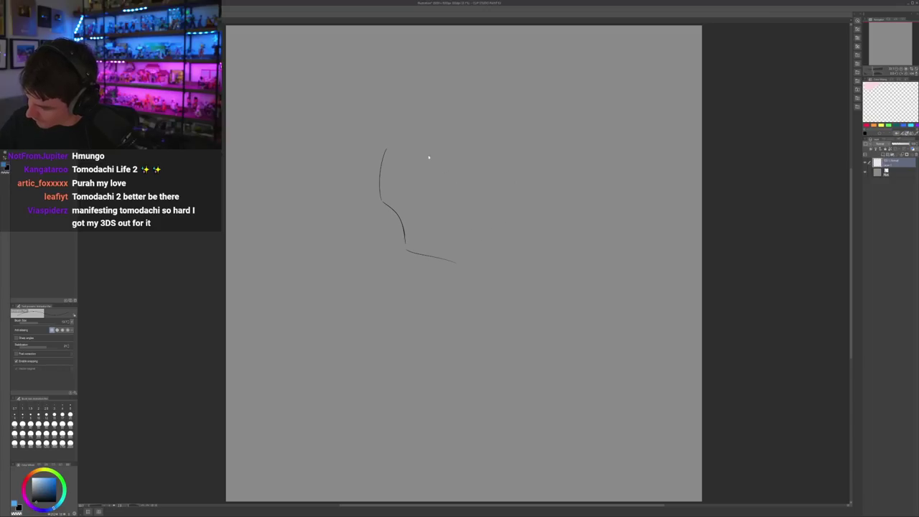
mouse_move(386, 148)
mouse_down()
mouse_move(481, 109)
mouse_move(485, 230)
mouse_up()
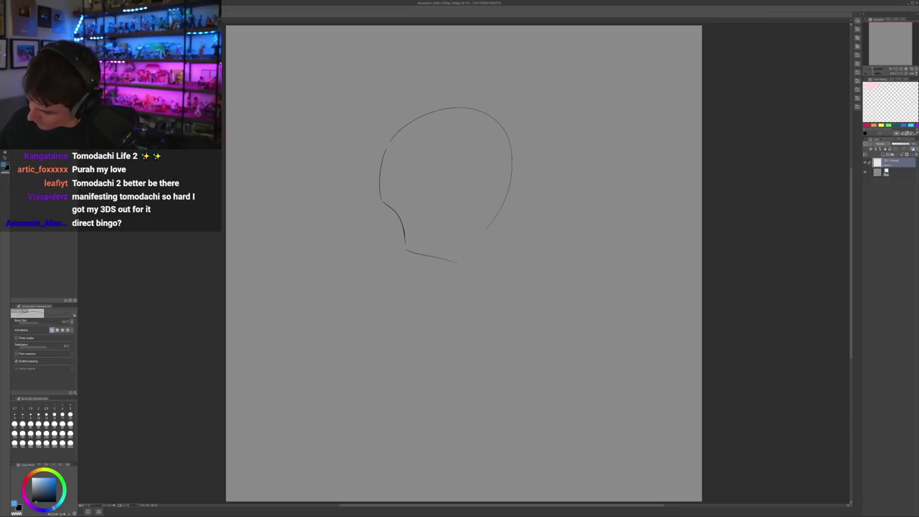
key(h)
key(h)
key(ctrl+z)
Try a rounded ear outline at the back of the head just above the jaw
mouse_move(476, 205)
mouse_down()
mouse_move(487, 177)
mouse_move(493, 192)
mouse_move(480, 192)
mouse_move(490, 186)
mouse_move(501, 205)
mouse_up()
key(ctrl+z)
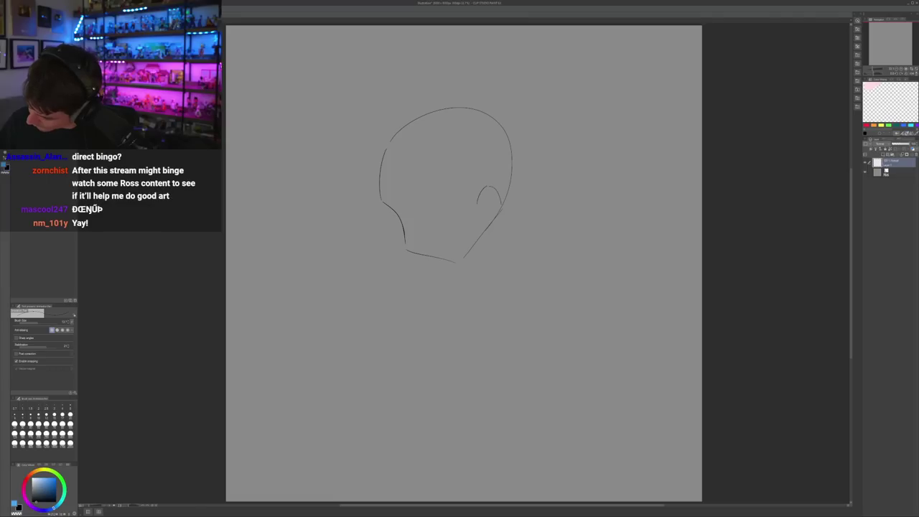
key(ctrl+z)
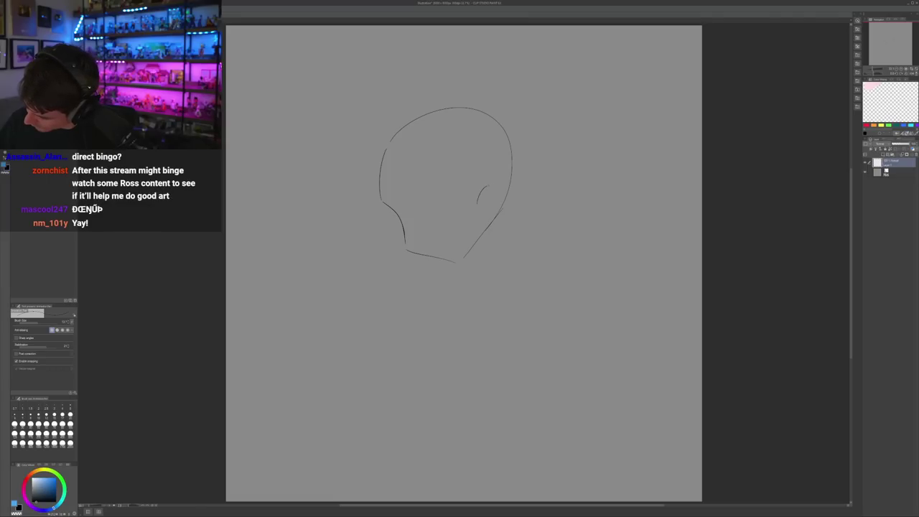
drag(501, 197, 489, 225)
key(h)
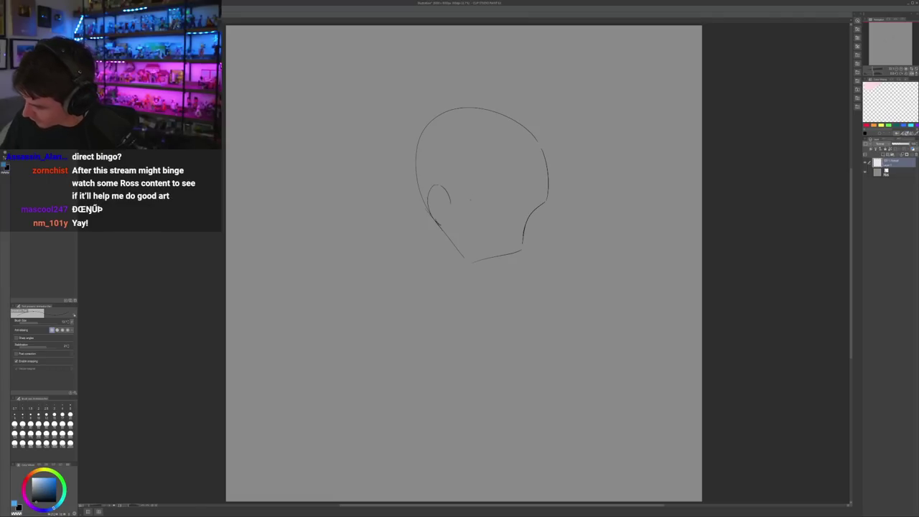
key(h)
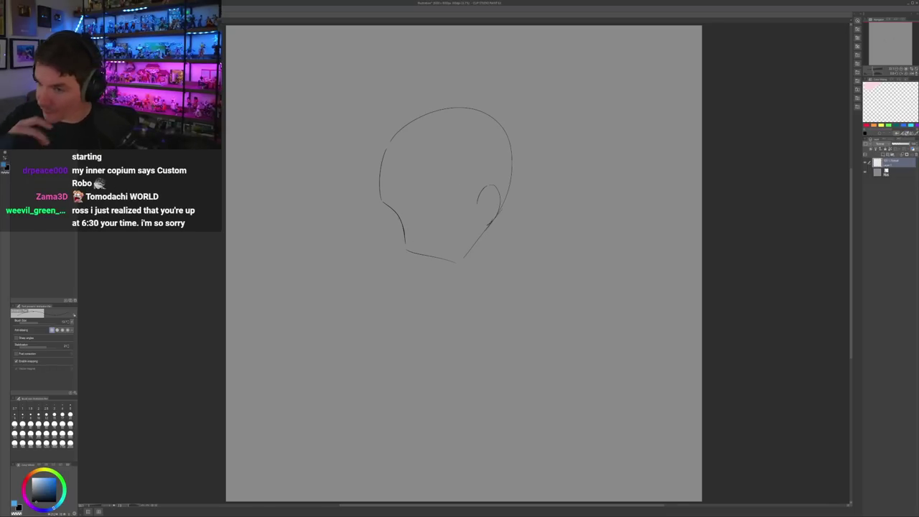
key(h)
key(h)
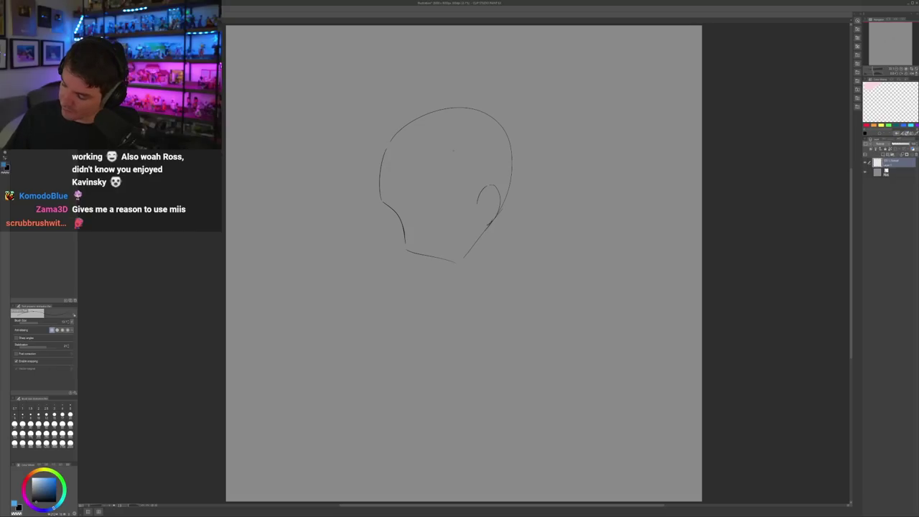
Erase the ear outline at the back of the head
key(h)
key(h)
key(e)
drag(477, 202, 497, 188)
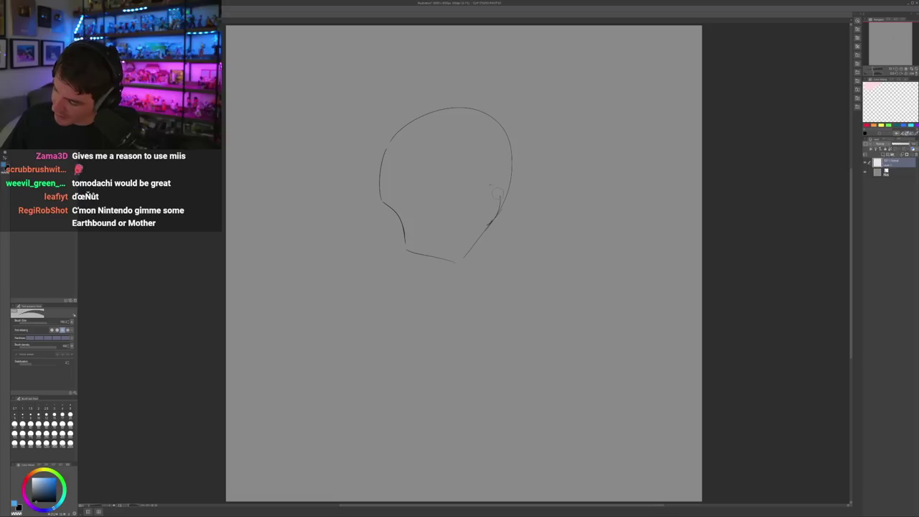
Draw a second curved line just inside the cheek contour to mark the near edge of the eye area
key(p)
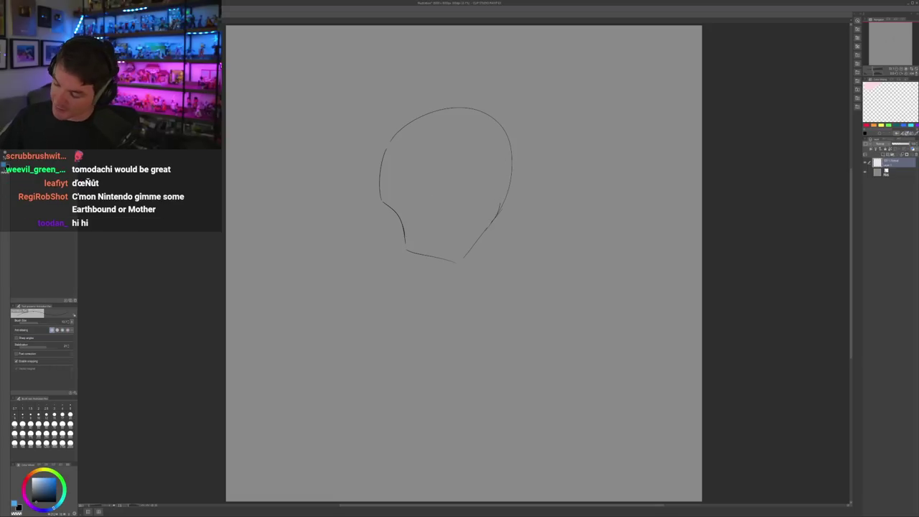
key(ctrl+z)
mouse_move(394, 205)
mouse_down()
mouse_move(410, 246)
mouse_move(409, 236)
mouse_up()
key(ctrl+z)
drag(390, 203, 407, 236)
key(ctrl+z)
key(ctrl+z)
Draw the slanted upper guideline of the eye area from the cheek curve across the face
mouse_move(391, 204)
mouse_down()
mouse_move(407, 233)
mouse_move(440, 165)
mouse_up()
key(ctrl+z)
drag(389, 201, 463, 152)
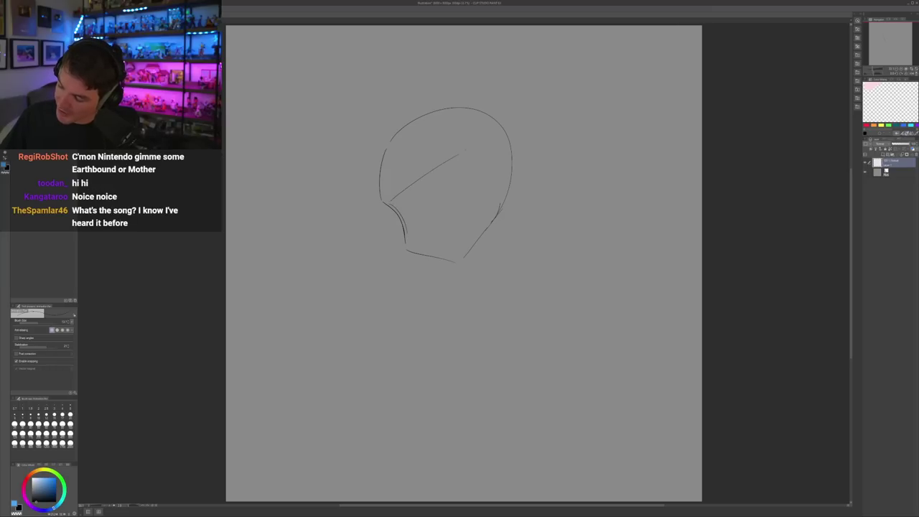
key(ctrl+z)
mouse_move(395, 201)
mouse_down()
mouse_move(472, 168)
mouse_move(450, 188)
mouse_move(481, 178)
mouse_move(476, 218)
mouse_up()
key(ctrl+z)
key(h)
key(h)
key(ctrl+z)
Close the eye guide box with a short side line and a lower guideline parallel to the upper one
drag(471, 183, 478, 211)
key(ctrl+z)
key(h)
key(h)
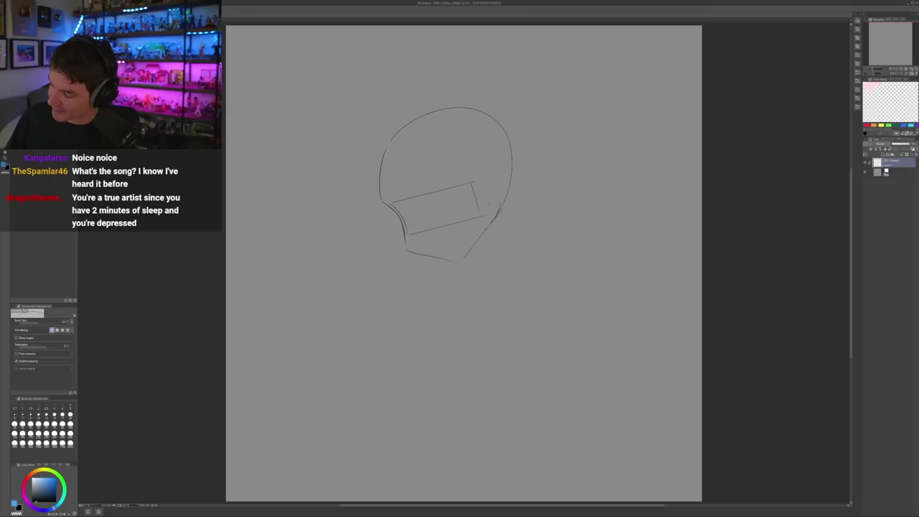
drag(406, 231, 479, 212)
key(h)
key(h)
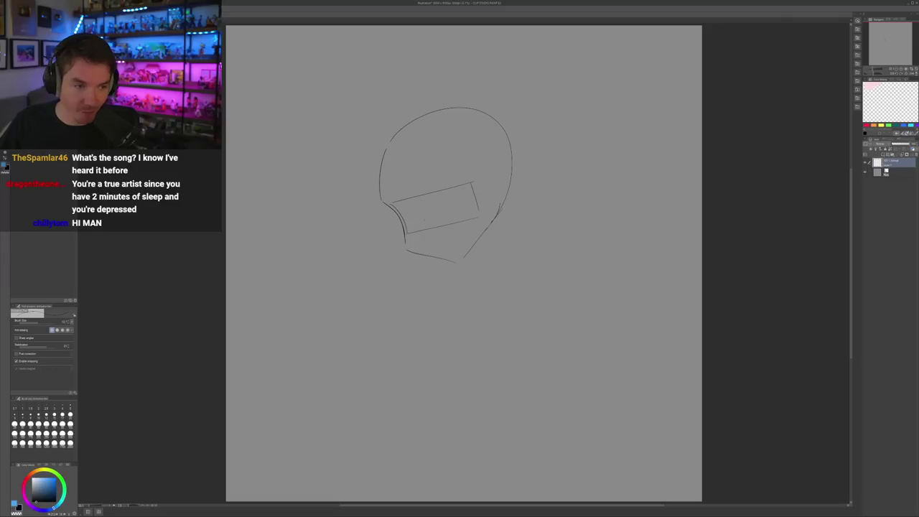
Sketch the front and back lines of the neck below the jaw
drag(448, 262, 442, 282)
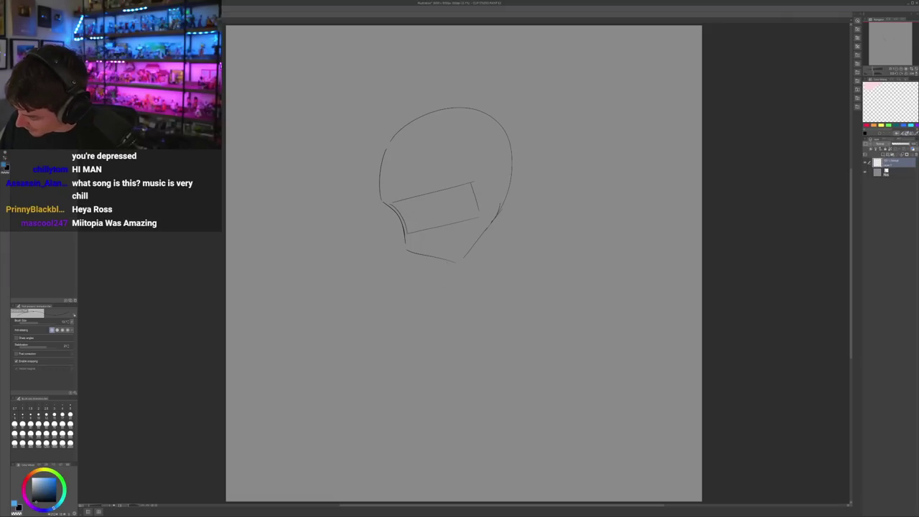
drag(489, 227, 472, 277)
key(ctrl+z)
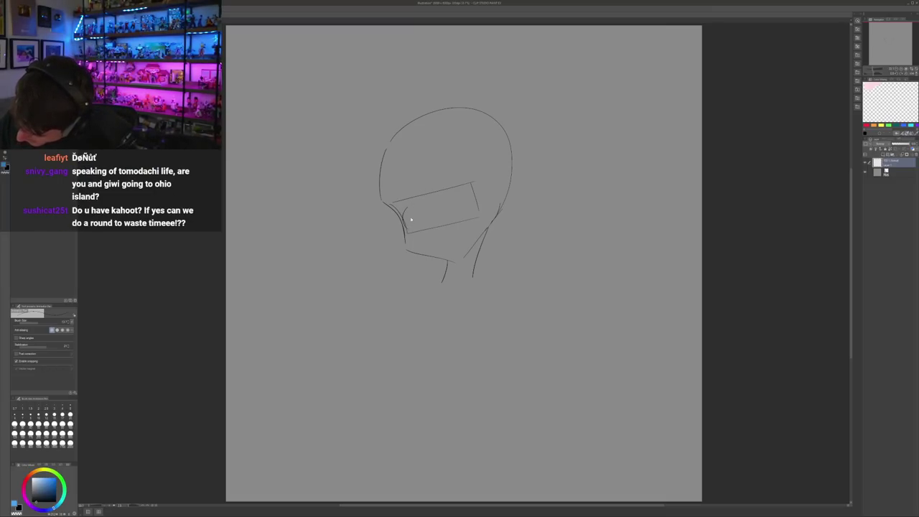
Draw the curved upper lid lines of both eyes inside the guide box
drag(404, 222, 476, 200)
key(ctrl+z)
key(ctrl+z)
key(ctrl+z)
key(ctrl+z)
key(ctrl+z)
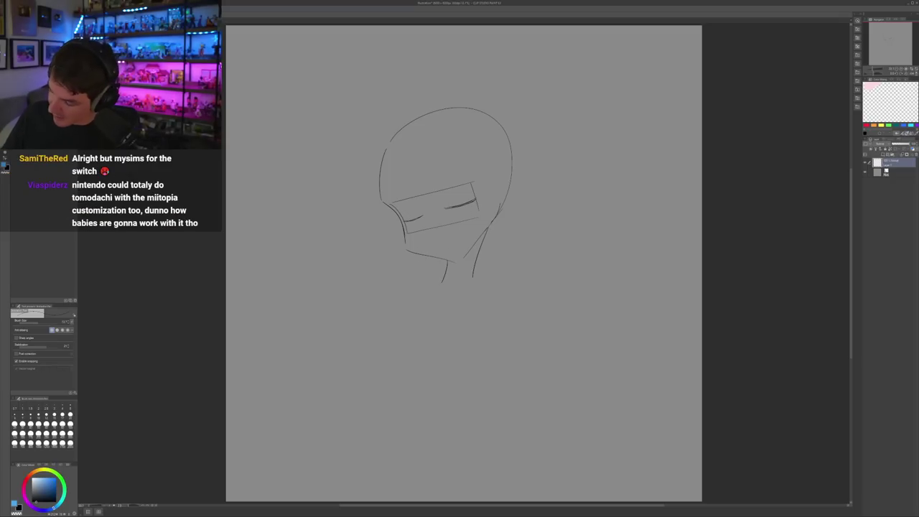
Add short lower lid lines beneath both eyes along the lower guideline
drag(475, 202, 456, 220)
key(ctrl+z)
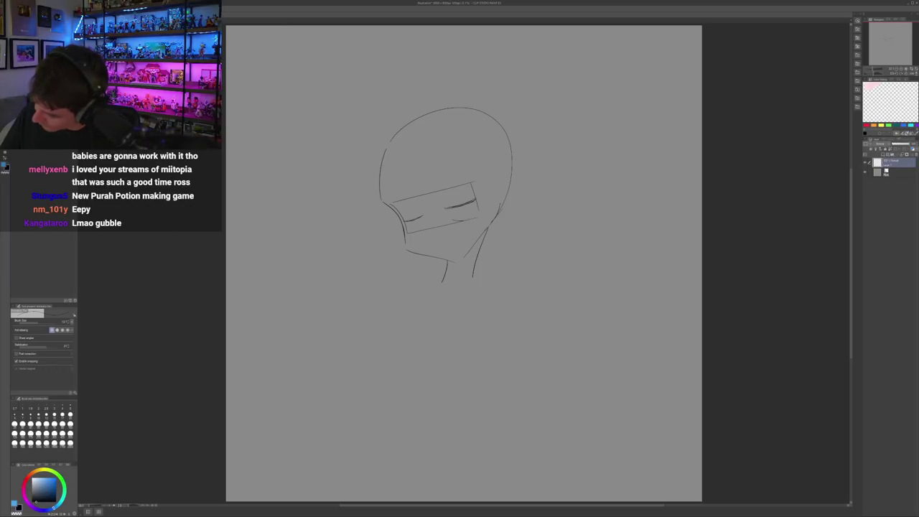
drag(425, 226, 409, 232)
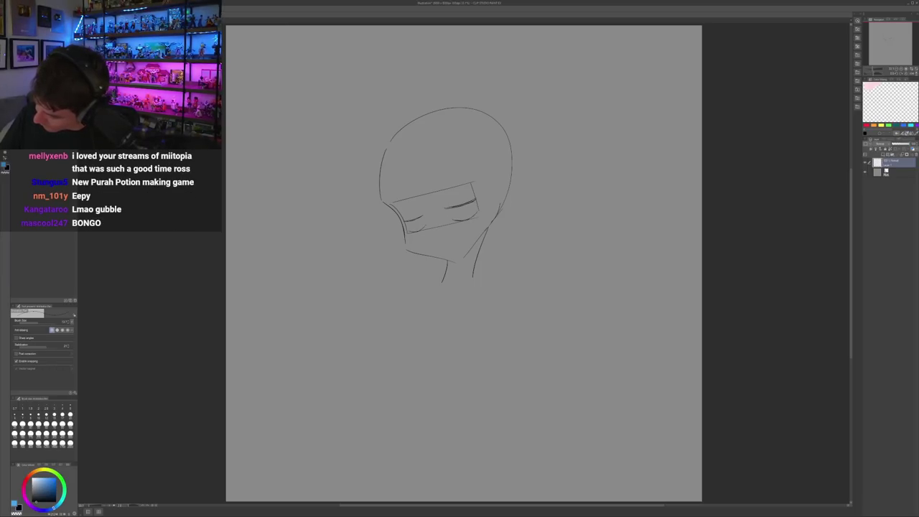
Sketch a curved vertical line above each eye's lid and check the face in mirrored view
key(h)
drag(404, 202, 403, 220)
drag(446, 187, 444, 206)
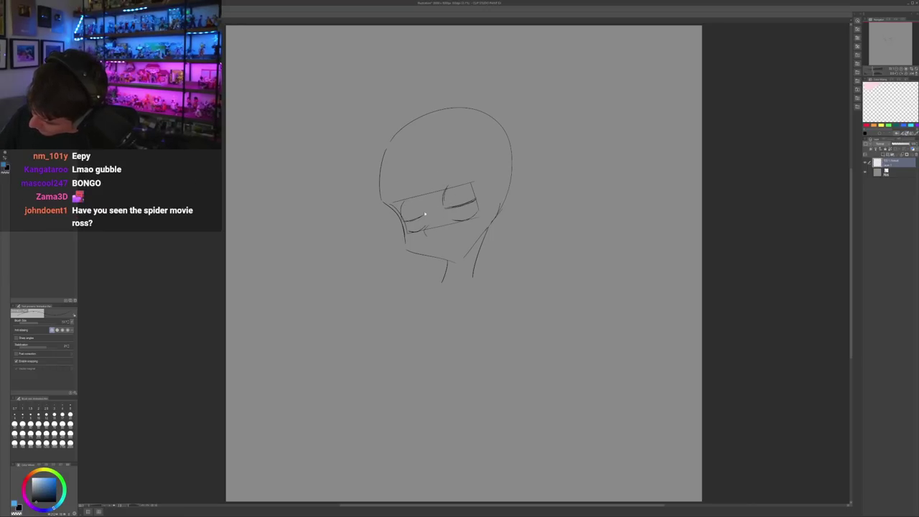
key(h)
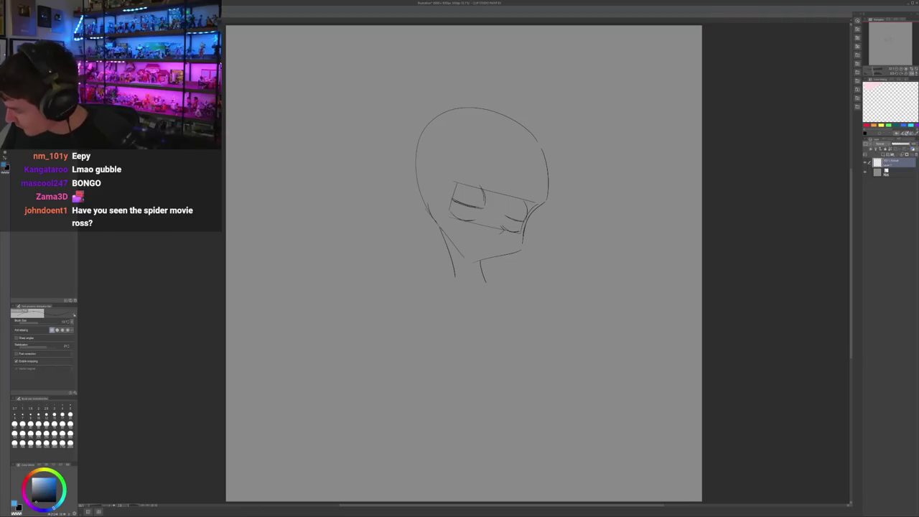
key(h)
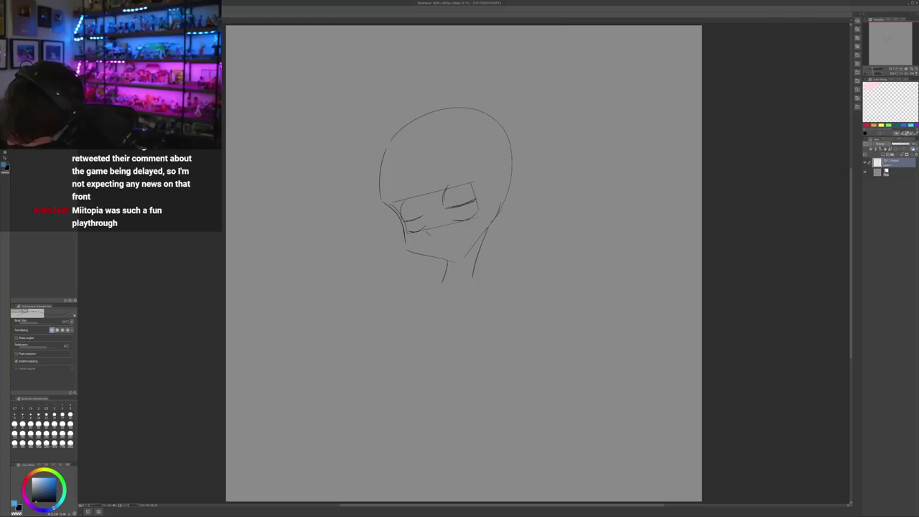
Connect the cheek contour to the jaw line at the chin and check the face in mirrored view
mouse_move(404, 235)
mouse_down()
mouse_move(432, 261)
mouse_move(454, 266)
mouse_up()
key(ctrl+z)
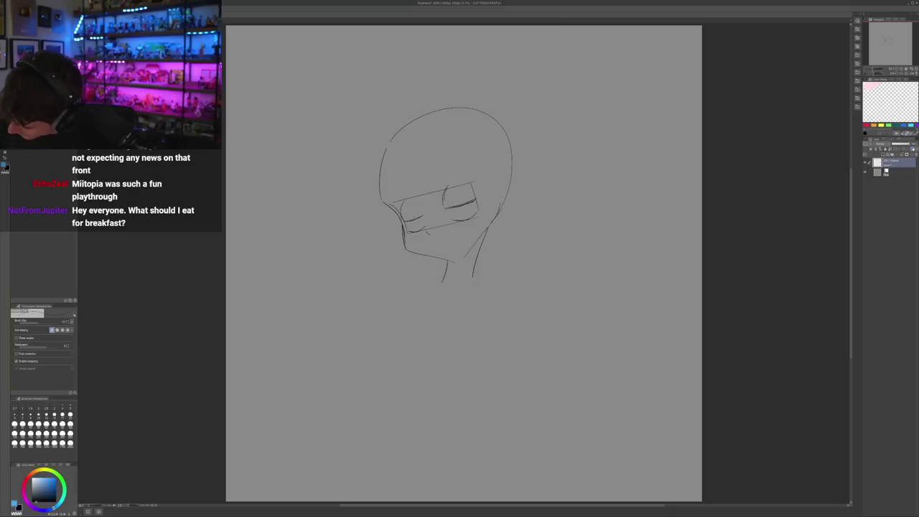
key(h)
key(h)
Try to select the eye lines with their guide box and shift them slightly upward on the face
key(e)
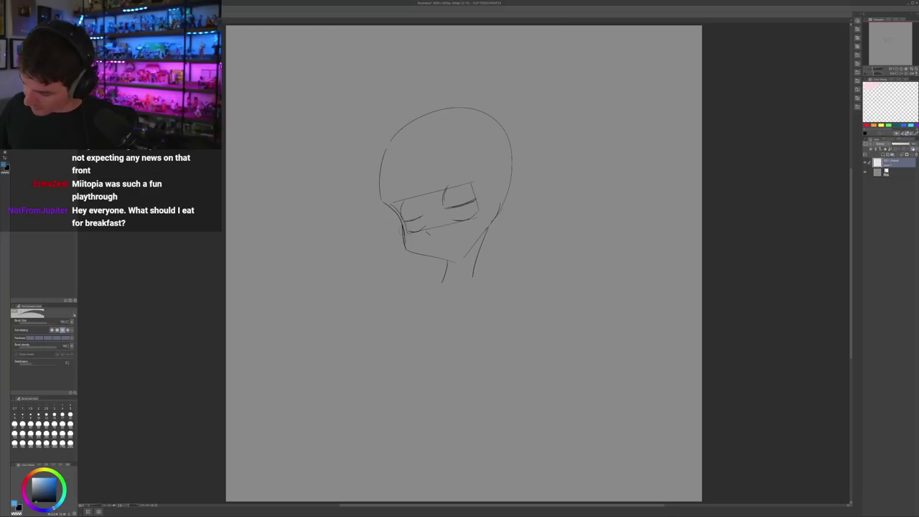
key(w)
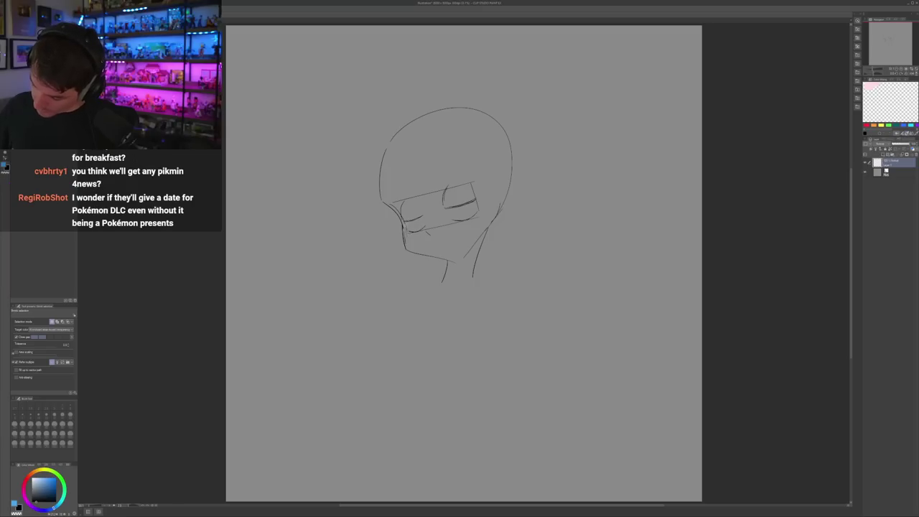
drag(387, 202, 496, 199)
key(ctrl+t)
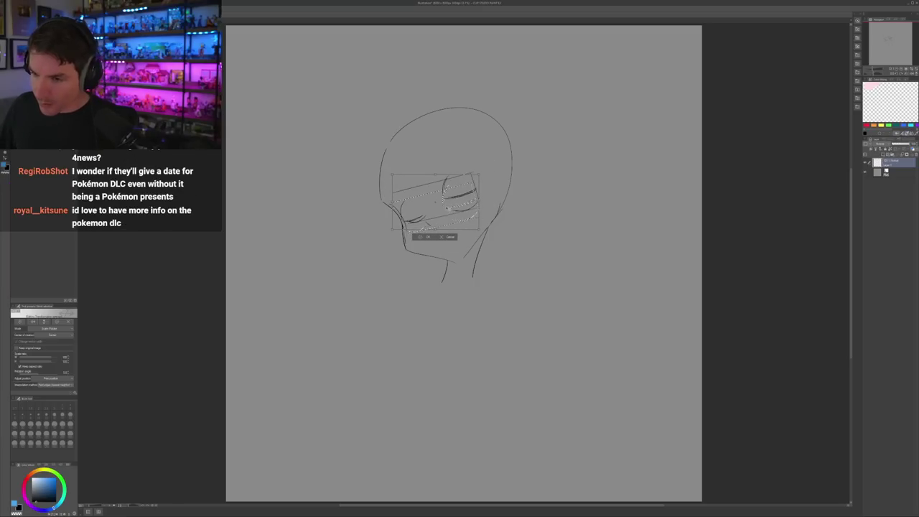
drag(463, 206, 464, 208)
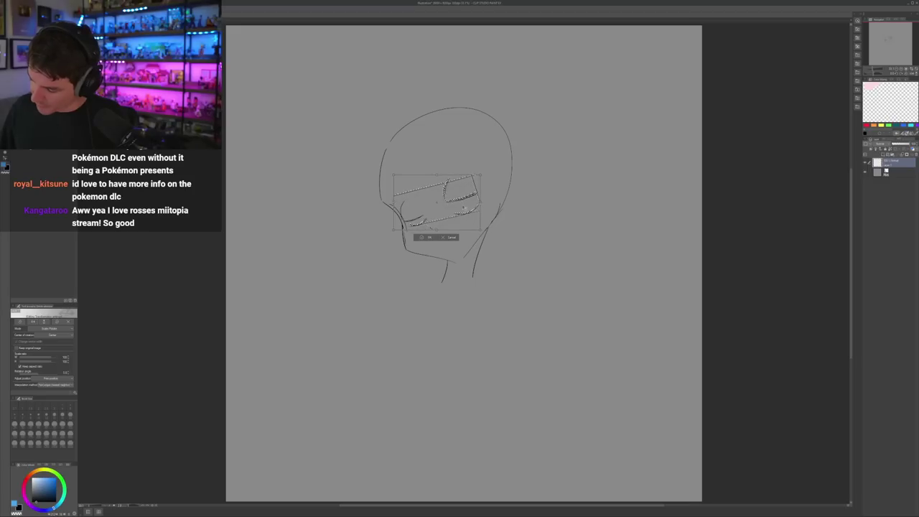
key(Return)
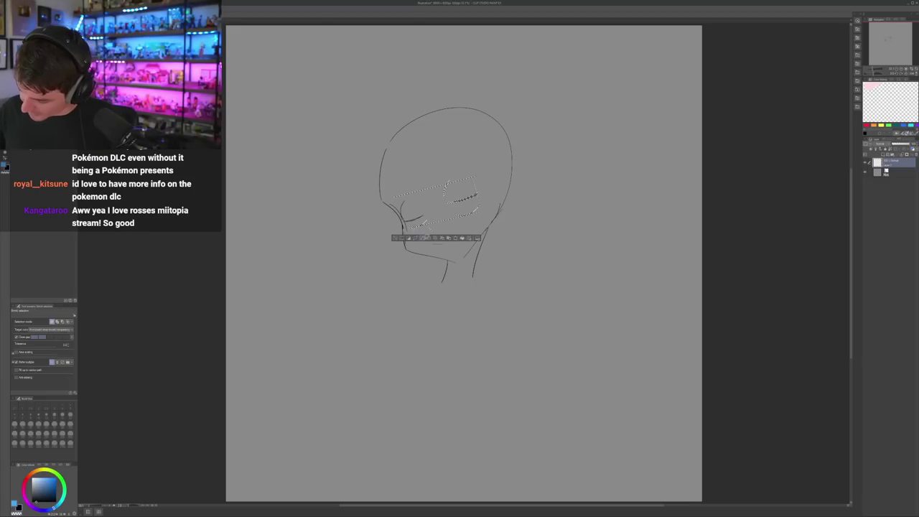
key(ctrl+z)
Select the eye lines together with their guide box and move them slightly upward on the face
mouse_move(392, 203)
mouse_down()
mouse_move(397, 180)
mouse_move(476, 164)
mouse_move(488, 204)
mouse_up()
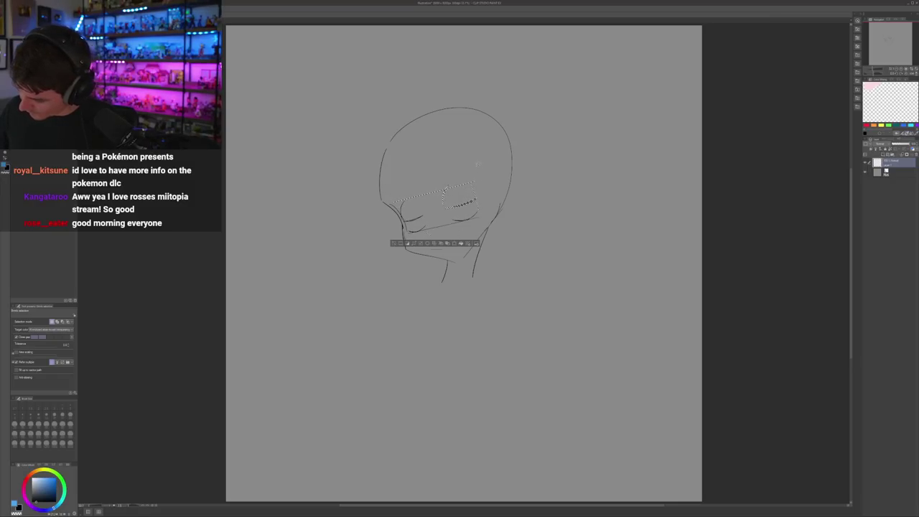
key(ctrl+d)
key(m)
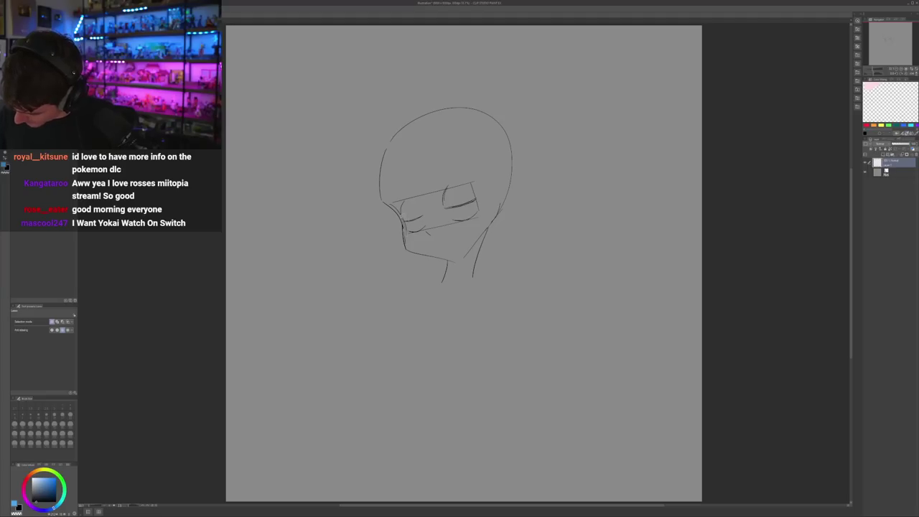
drag(491, 199, 399, 228)
key(ctrl+t)
drag(447, 208, 445, 205)
key(Return)
key(ctrl+d)
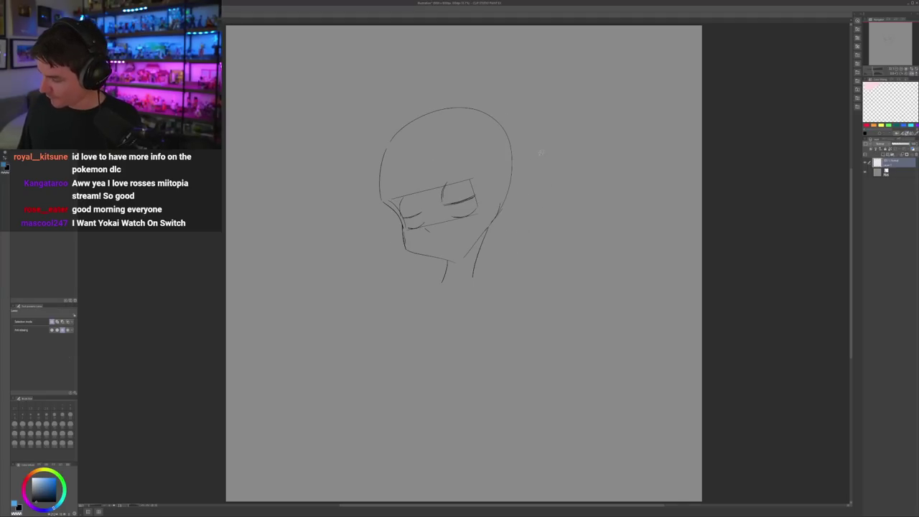
Go over the jaw line from the chin to the jaw corner and up towards the back of the skull
key(p)
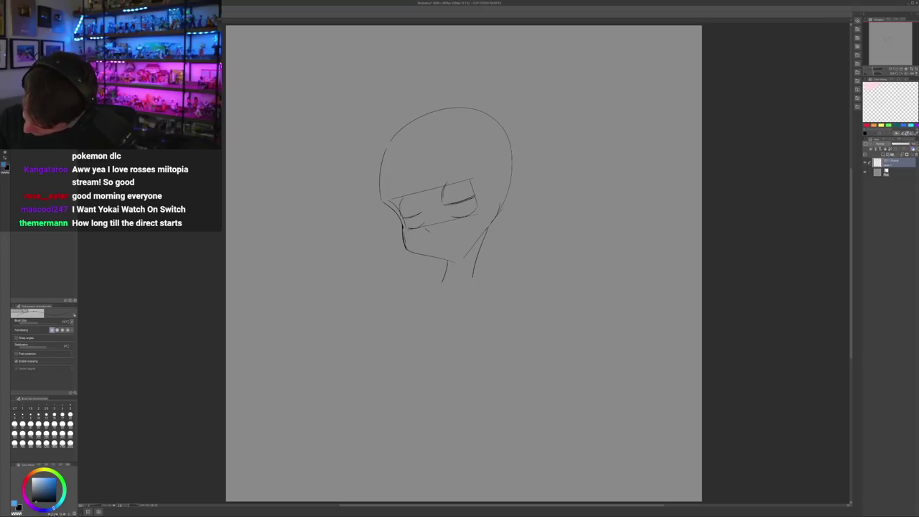
drag(415, 254, 456, 263)
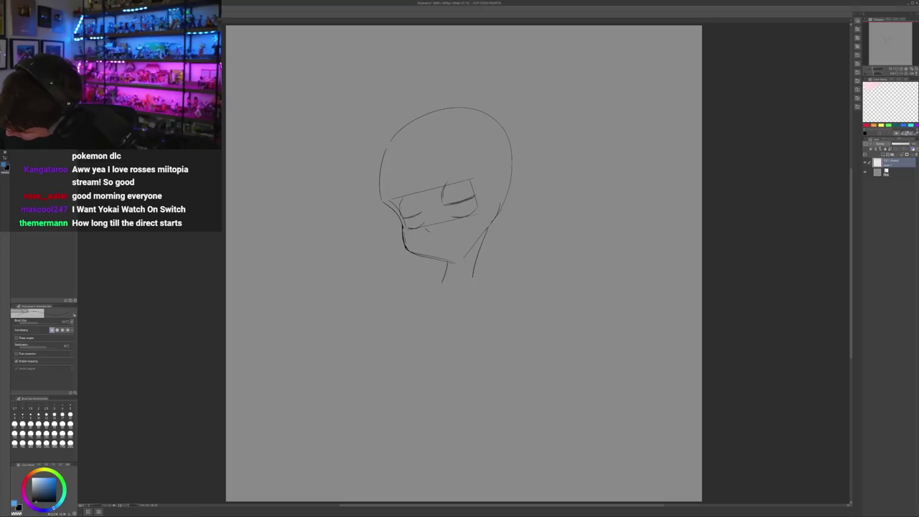
mouse_move(464, 257)
mouse_down()
mouse_move(451, 262)
mouse_move(490, 227)
mouse_up()
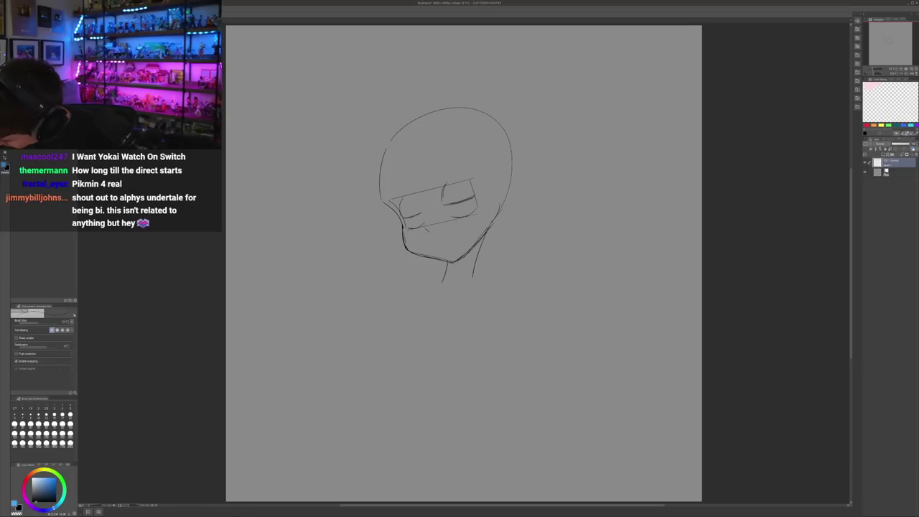
Sketch the irises beneath both upper lids and check the face in mirrored view
drag(448, 207, 458, 212)
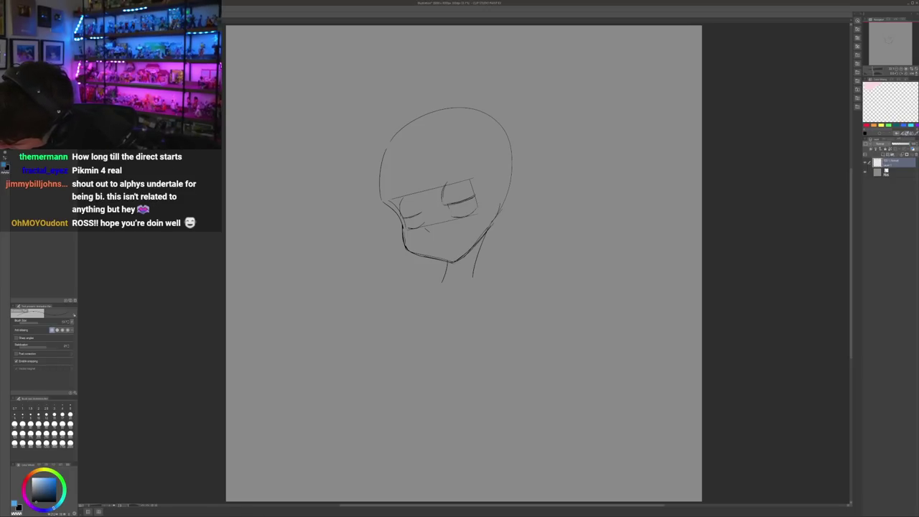
key(ctrl+z)
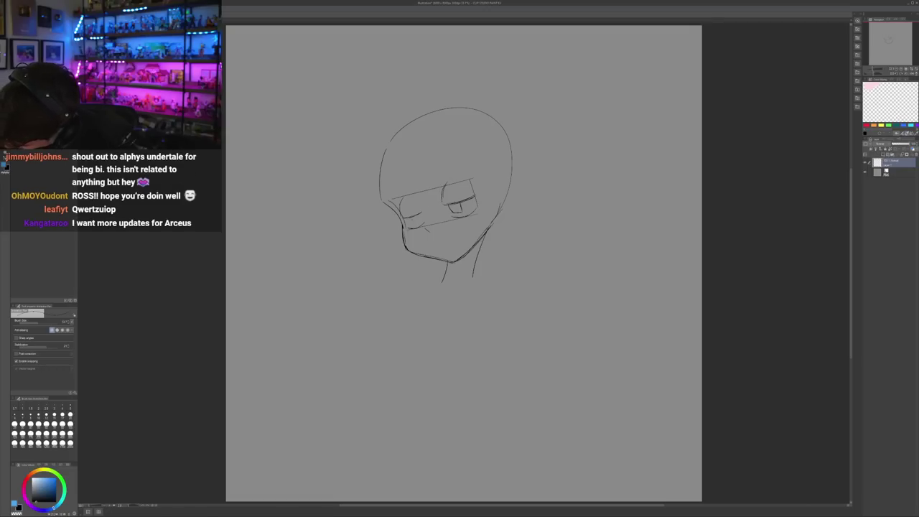
key(h)
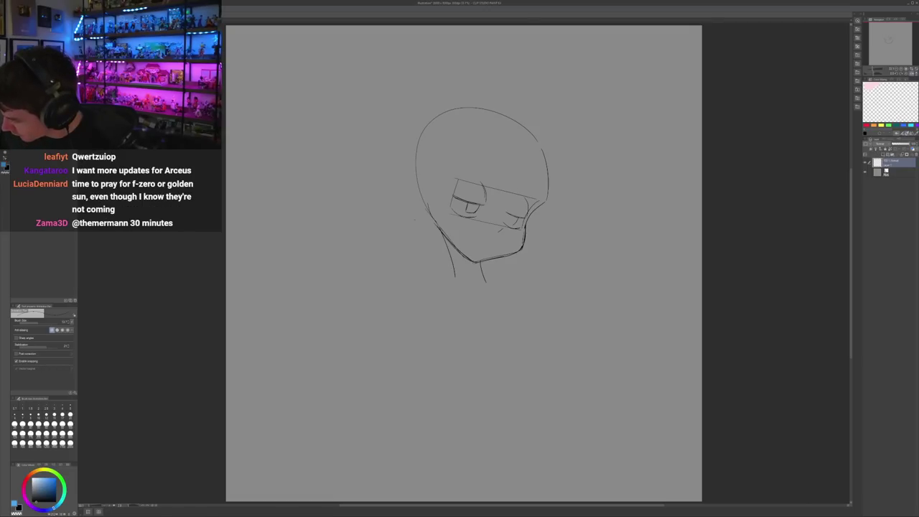
key(h)
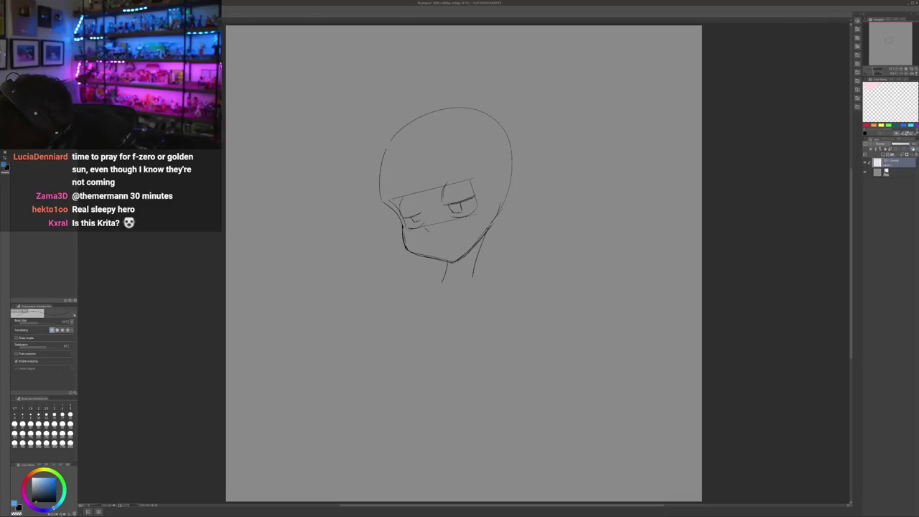
Erase the near eye's iris, redraw it smaller under the upper lid, and check the face in mirrored view
key(e)
drag(452, 211, 462, 209)
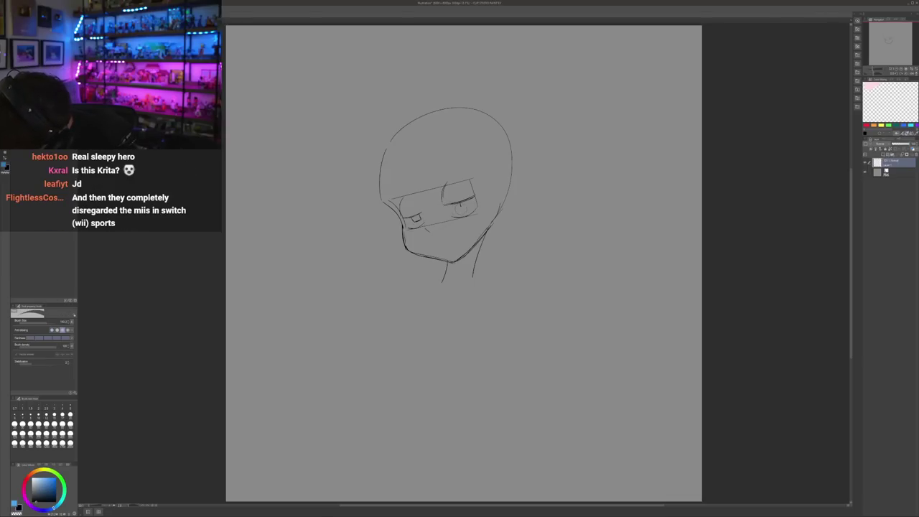
key(h)
key(h)
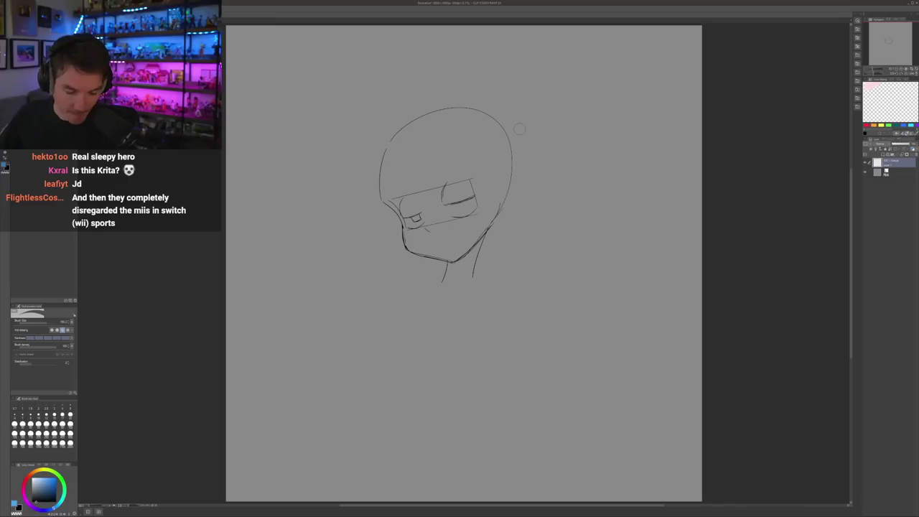
key(p)
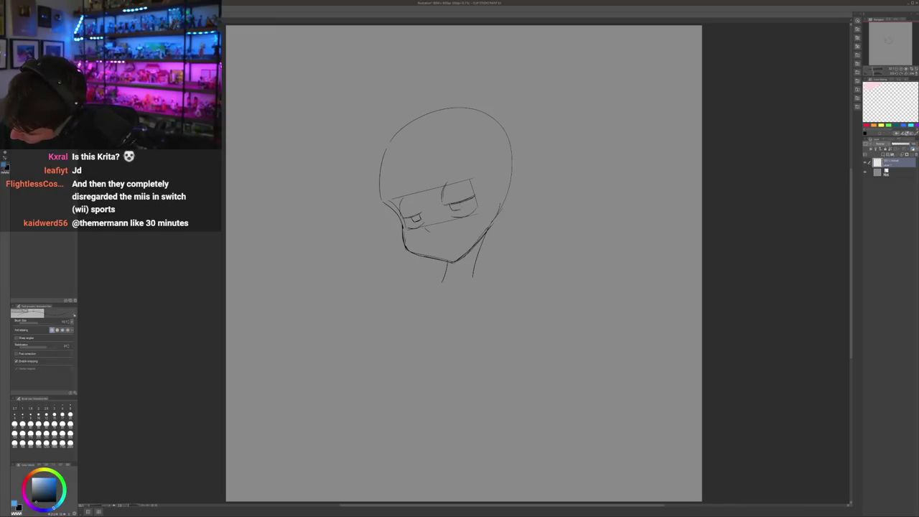
key(h)
key(h)
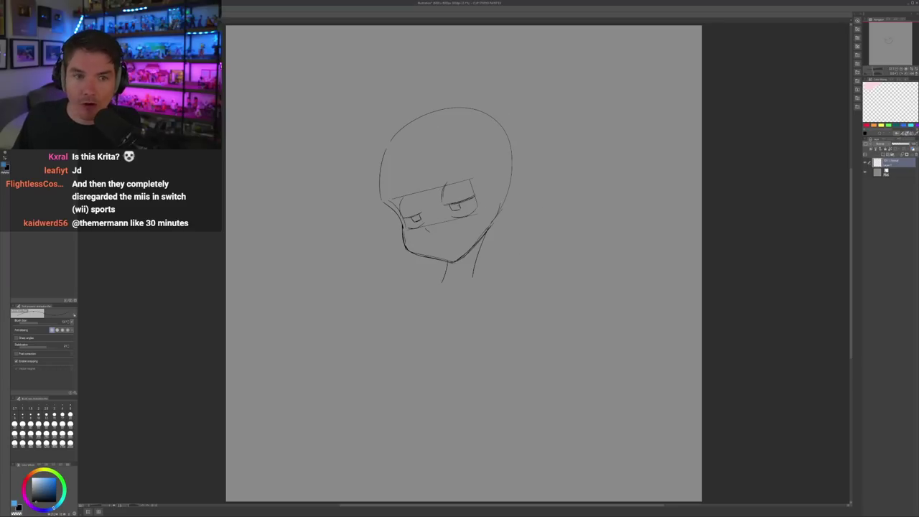
key(h)
key(h)
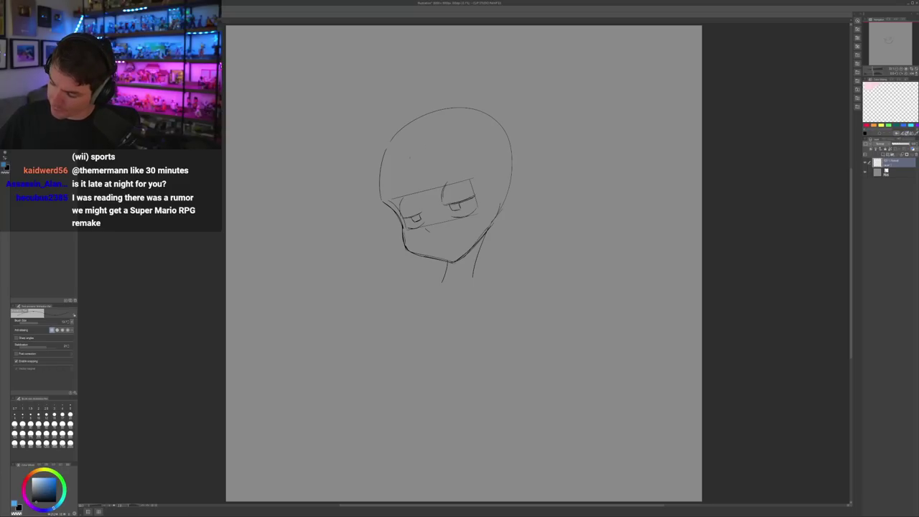
drag(415, 146, 419, 164)
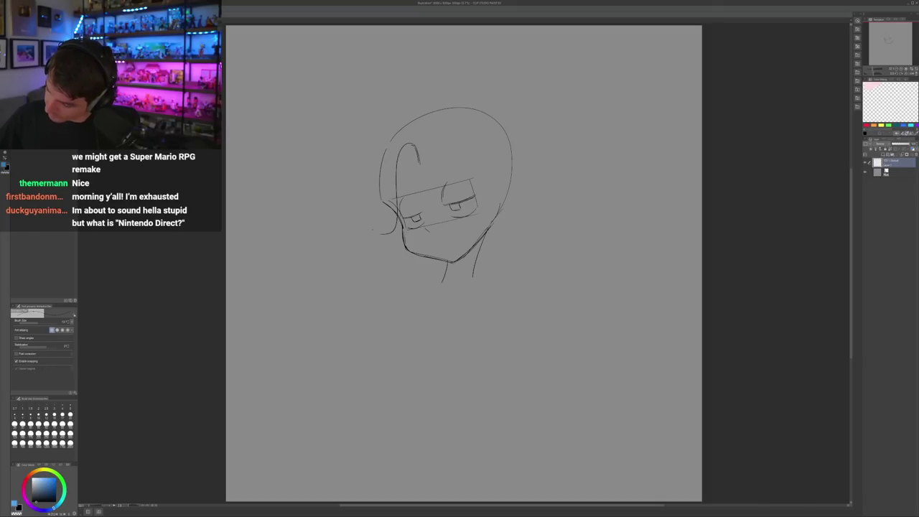
key(ctrl+z)
key(ctrl+z)
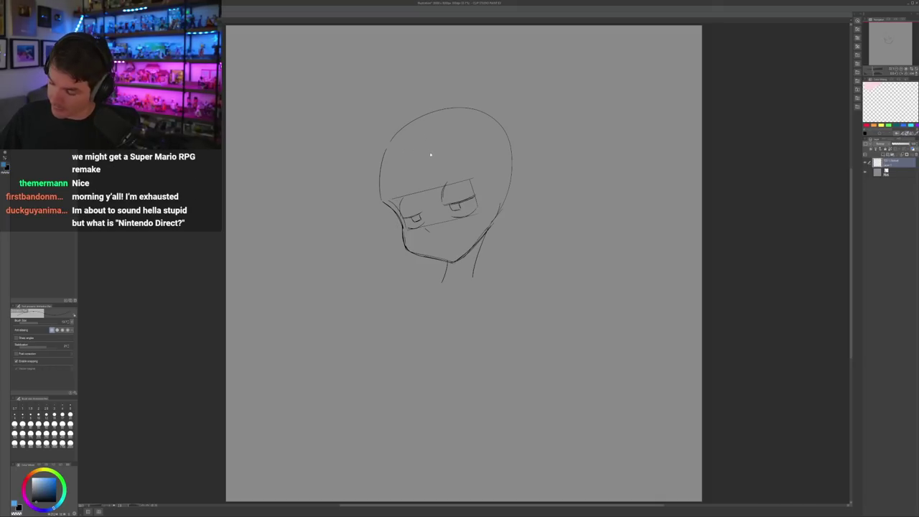
drag(428, 142, 428, 160)
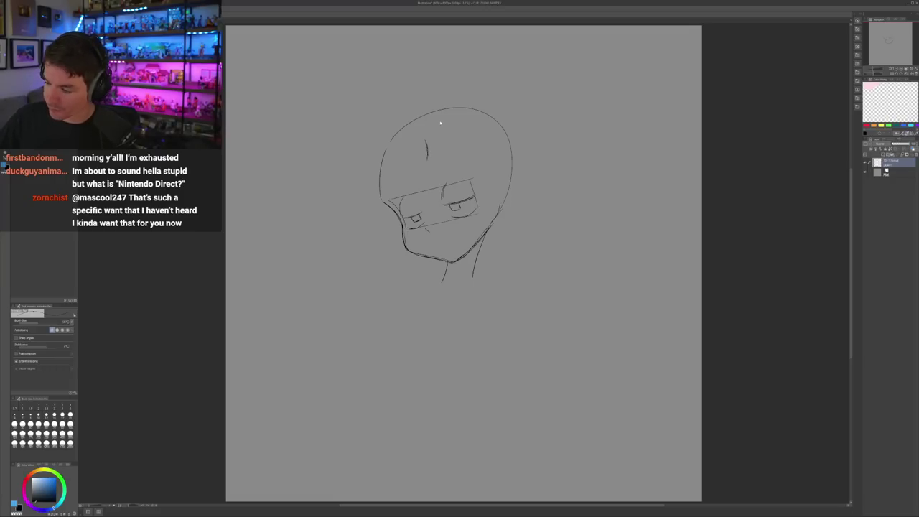
key(ctrl+z)
key(ctrl+z)
key(ctrl+z)
drag(428, 138, 427, 160)
key(ctrl+z)
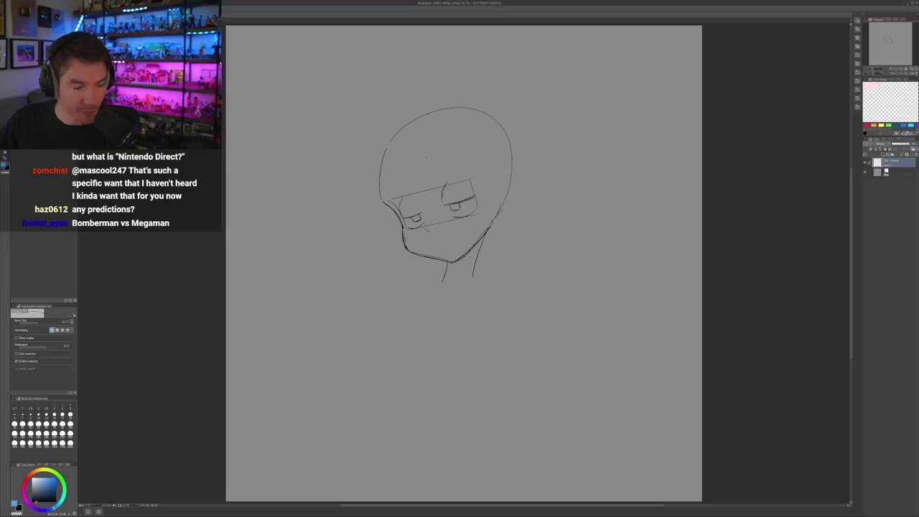
key(ctrl+z)
mouse_move(429, 137)
mouse_down()
mouse_move(430, 157)
mouse_move(400, 169)
mouse_move(396, 209)
mouse_up()
key(ctrl+z)
key(h)
key(h)
key(ctrl+z)
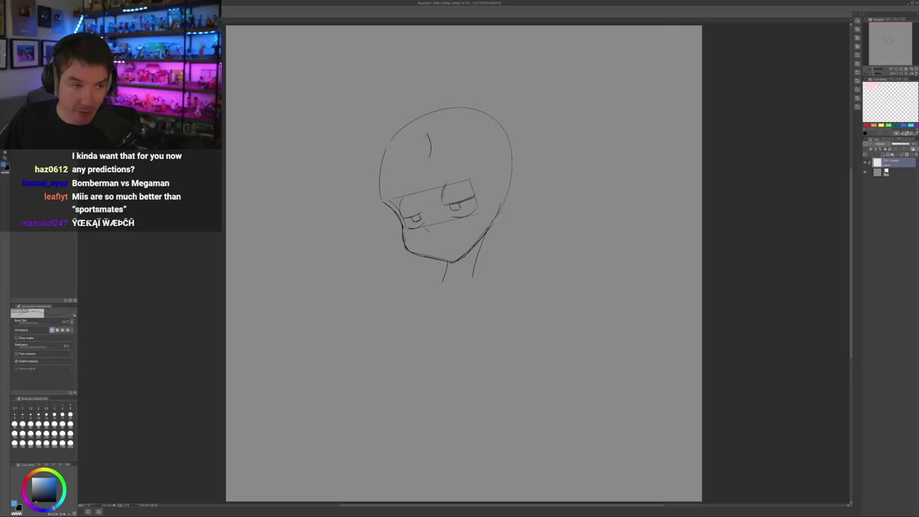
Sketch the front hair lock arching over the forehead, falling past the far eye and flicking outward in pointed tips
drag(426, 134, 394, 229)
key(ctrl+z)
mouse_move(427, 134)
mouse_down()
mouse_move(416, 137)
mouse_move(400, 213)
mouse_move(379, 226)
mouse_move(365, 220)
mouse_up()
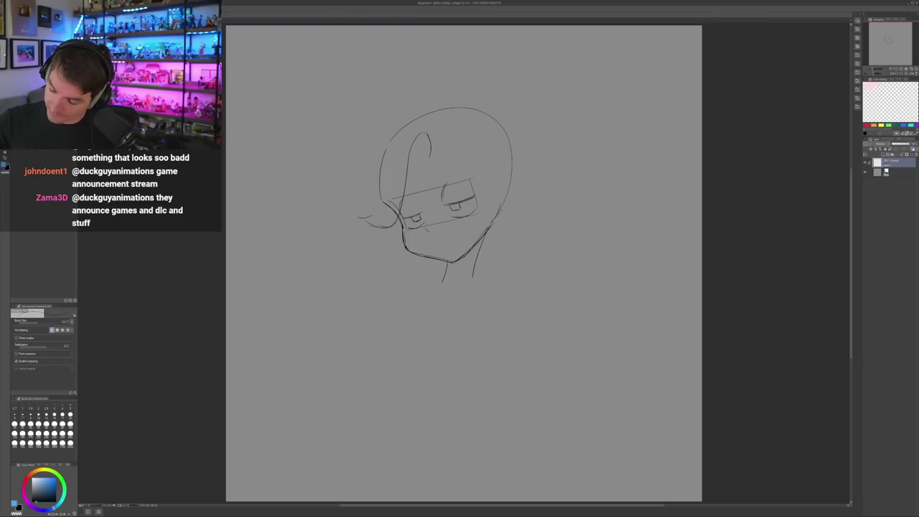
drag(356, 187, 363, 203)
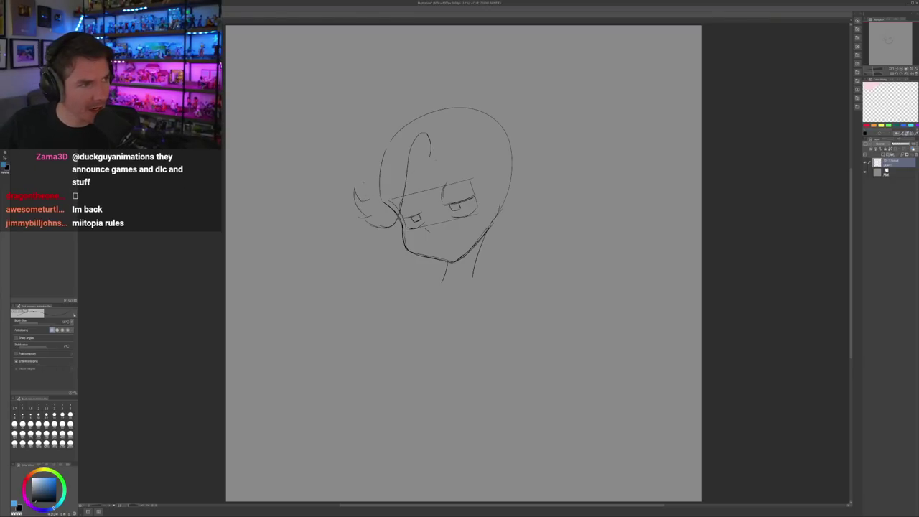
Draw the hair's outer contour from the flicked tips up past the forehead to the top of the skull
drag(371, 201, 383, 126)
key(ctrl+z)
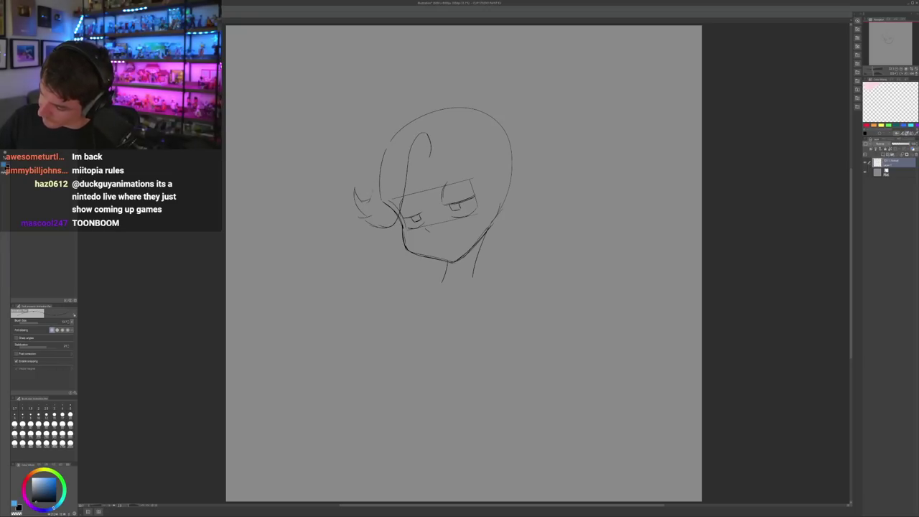
drag(369, 200, 375, 132)
key(ctrl+z)
mouse_move(367, 201)
mouse_down()
mouse_move(375, 131)
mouse_move(439, 105)
mouse_up()
key(ctrl+z)
drag(374, 133, 426, 107)
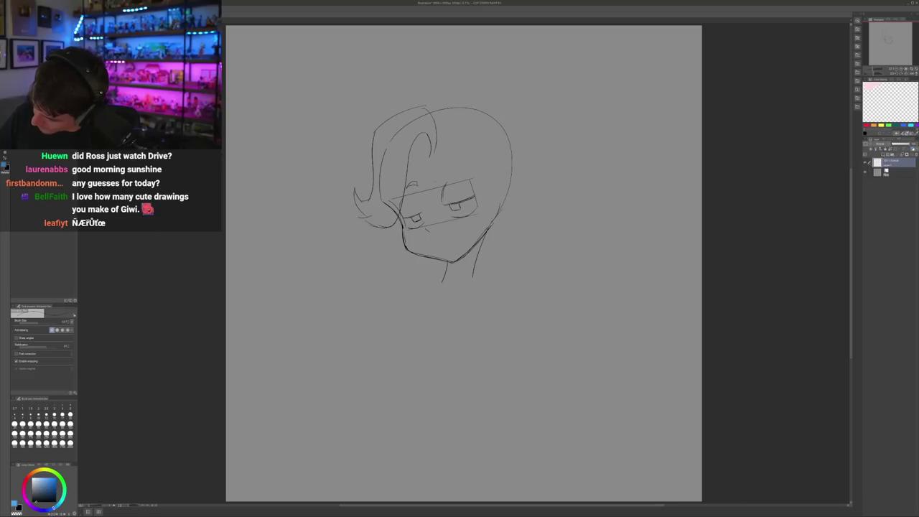
Sketch short eyebrows above both eyes and a mouth line under the nose, checking the face in mirrored view
key(ctrl+z)
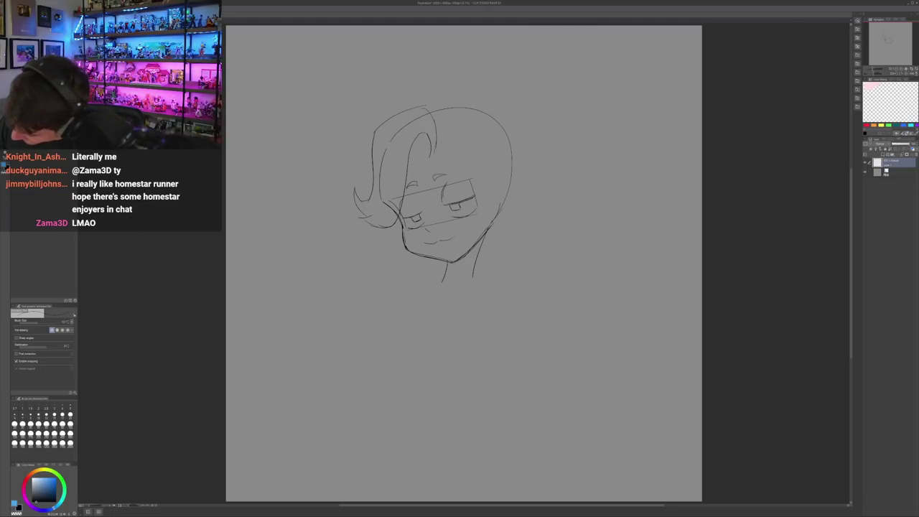
key(h)
key(h)
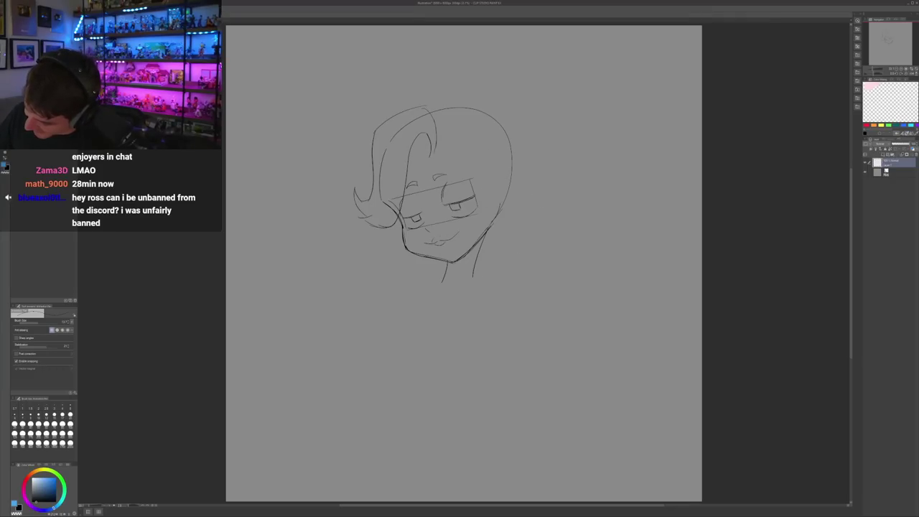
Extend the mouth into a slanted smirk with a small lower lip and check the face in mirrored view
key(ctrl+z)
key(ctrl+z)
key(h)
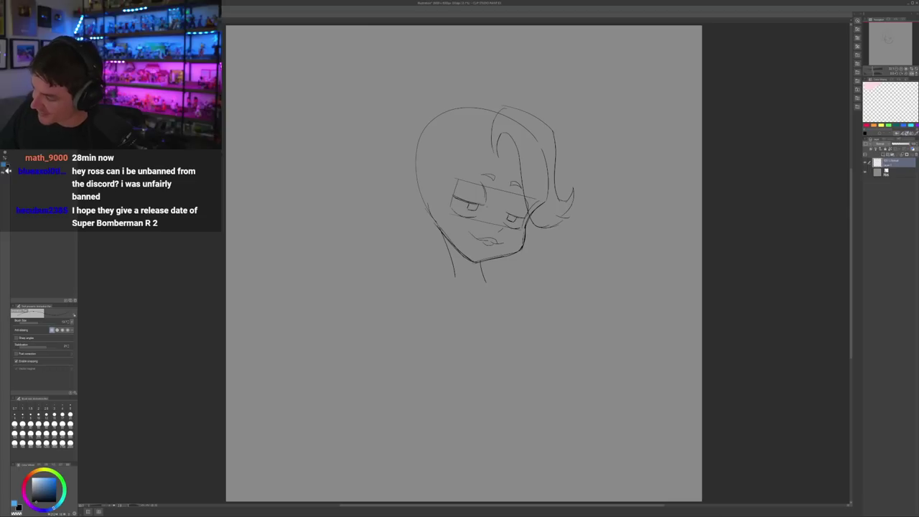
key(h)
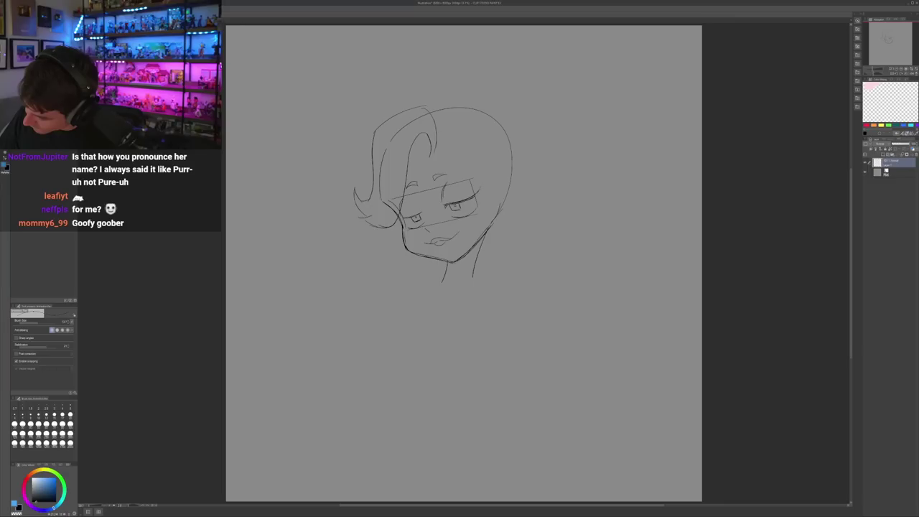
Darken the far eye's upper lid into a lash at its outer corner and check both eyes in mirrored view
key(h)
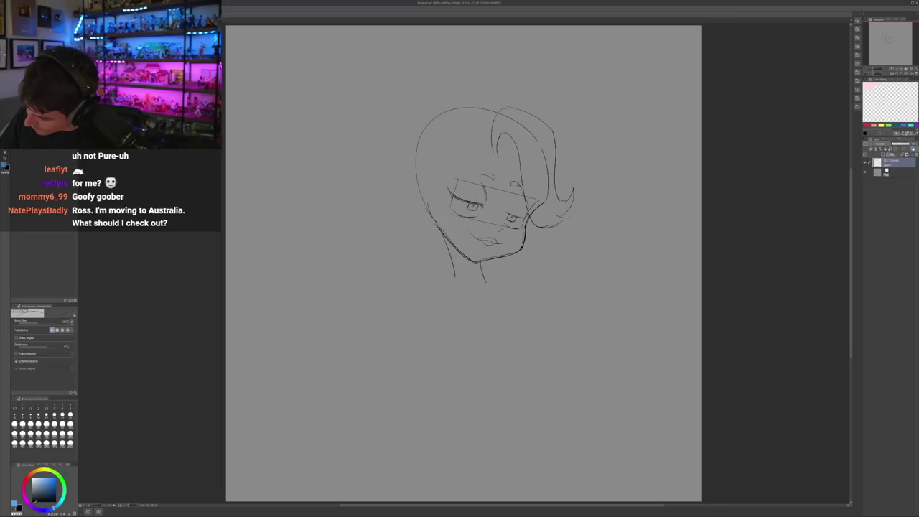
key(h)
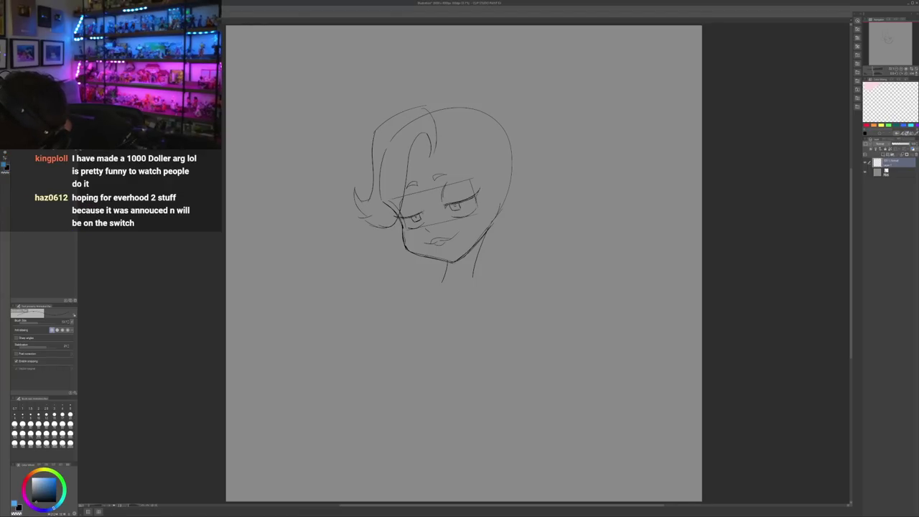
key(h)
key(h)
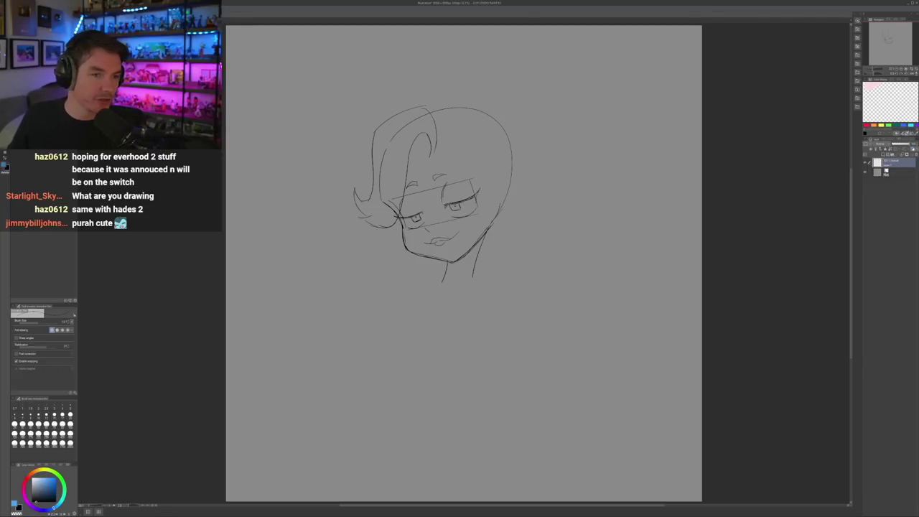
Erase both eyebrows and draw a shallow arc across the forehead, starting at the front hair lock's inner edge
key(e)
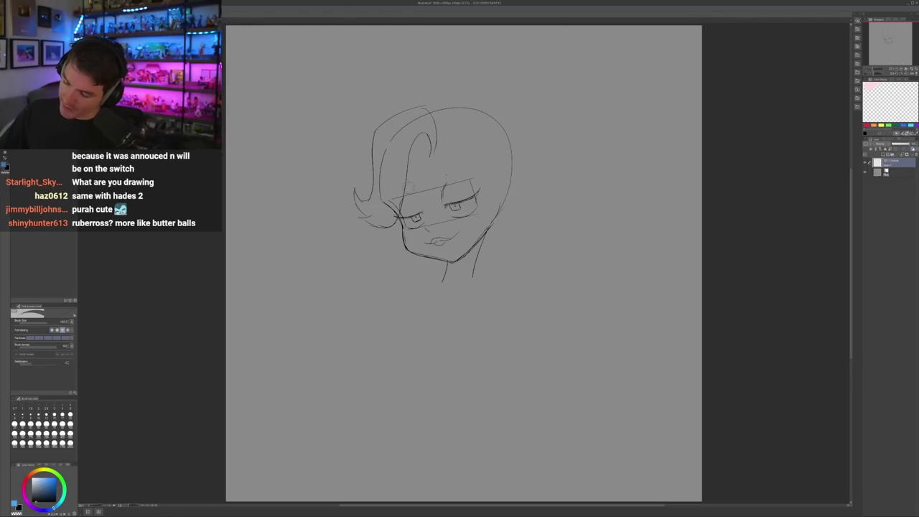
key(p)
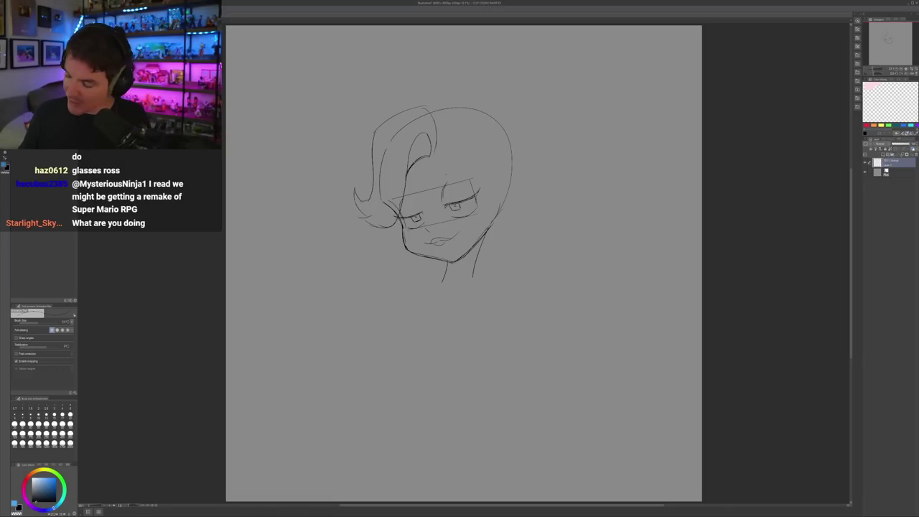
drag(407, 174, 460, 168)
key(ctrl+z)
drag(406, 174, 459, 166)
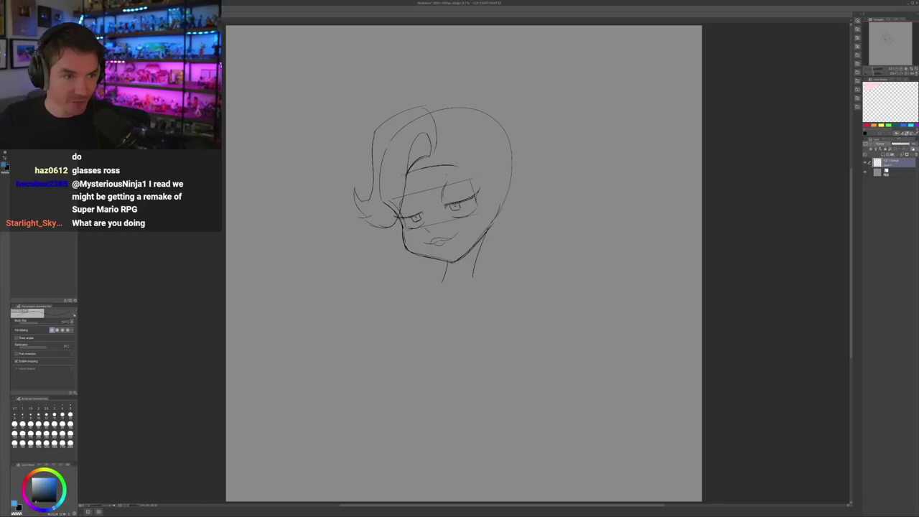
Draw a second arc from the front hair lock's tip across the forehead, down towards the near eye's outer corner
drag(436, 154, 476, 188)
key(ctrl+z)
key(ctrl+z)
drag(435, 155, 478, 185)
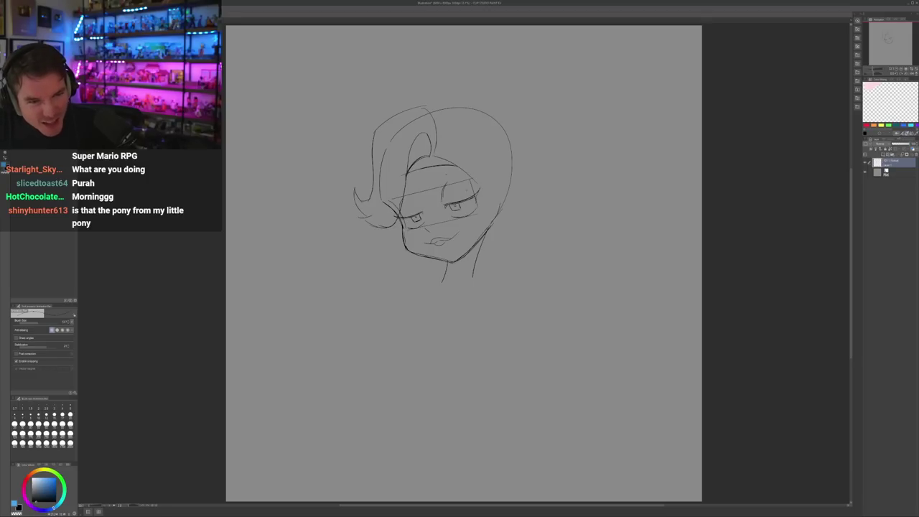
Try extending the second forehead arc from the front hair lock's tip past the near eye down to the jaw
key(ctrl+z)
mouse_move(434, 154)
mouse_down()
mouse_move(450, 161)
mouse_move(492, 219)
mouse_up()
key(h)
key(ctrl+z)
mouse_move(491, 156)
mouse_down()
mouse_move(444, 187)
mouse_move(467, 166)
mouse_move(432, 214)
mouse_up()
key(ctrl+z)
key(h)
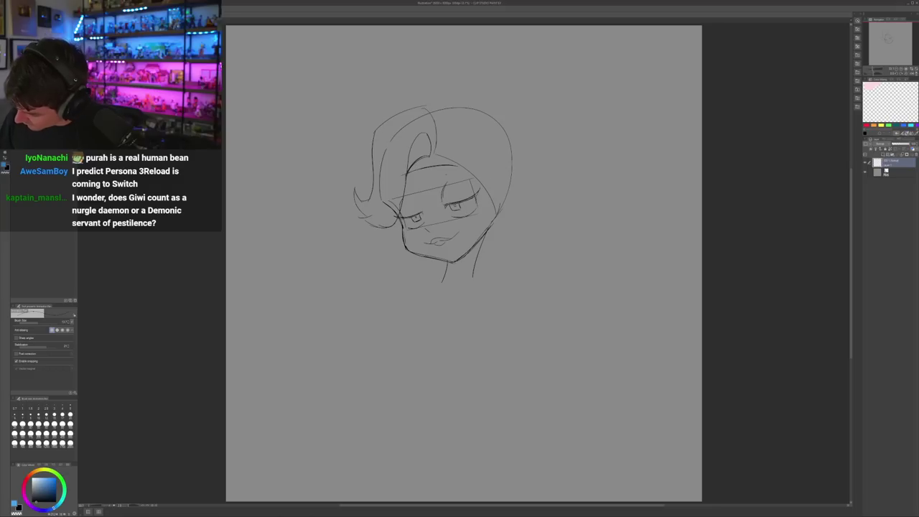
Redraw the hair edge from the front lock's tip curving around the near eye, and add an upturned curl beside the jaw
mouse_move(435, 155)
mouse_down()
mouse_move(490, 198)
mouse_move(499, 232)
mouse_move(483, 237)
mouse_move(502, 236)
mouse_up()
key(ctrl+z)
key(ctrl+z)
key(h)
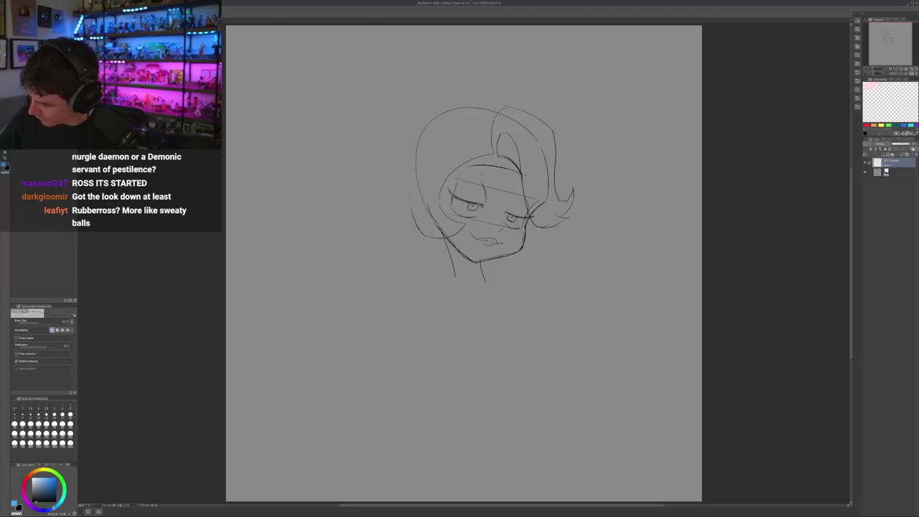
key(h)
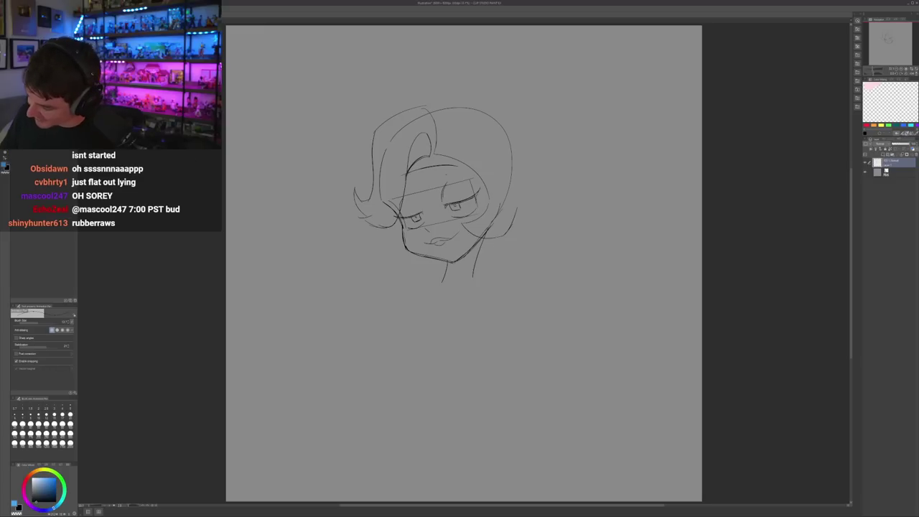
Draw a second stroke under the near-side curl, from the jawline up towards the curl's tip
key(ctrl+z)
drag(480, 243, 514, 223)
key(ctrl+z)
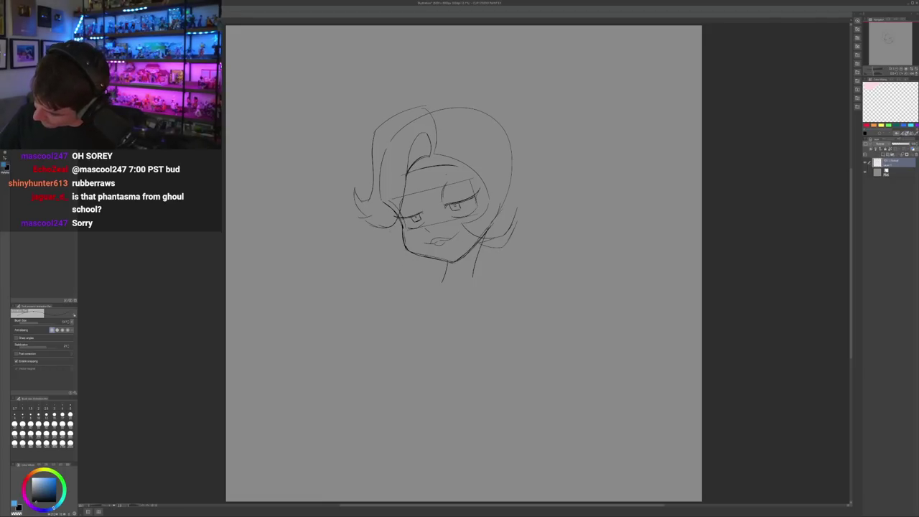
Draw a small hair curl below the front lock's flick, tucked behind the far cheek
key(ctrl+z)
mouse_move(384, 228)
mouse_down()
mouse_move(383, 246)
mouse_move(407, 247)
mouse_move(408, 237)
mouse_up()
key(ctrl+z)
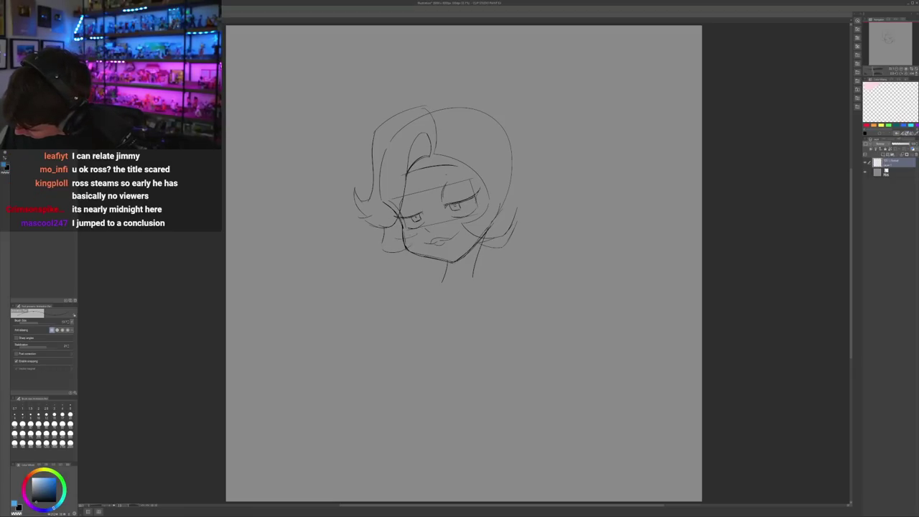
key(h)
key(h)
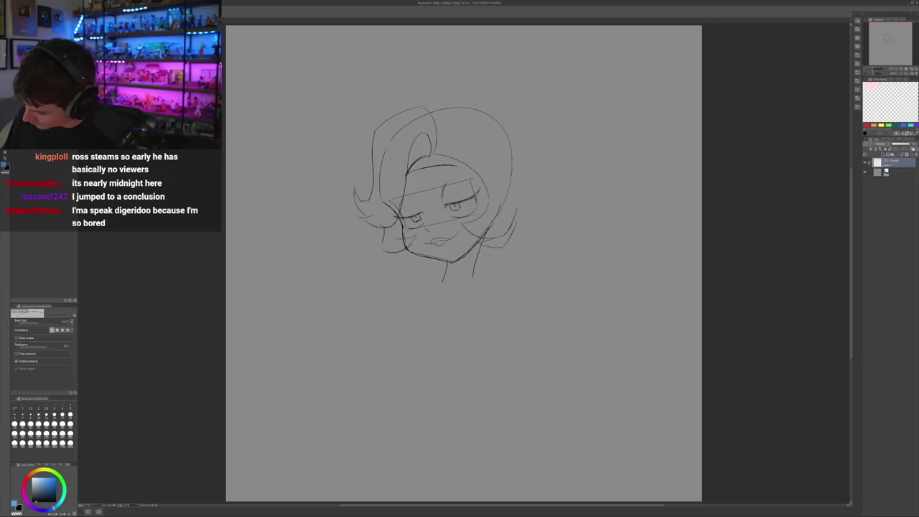
key(ctrl+z)
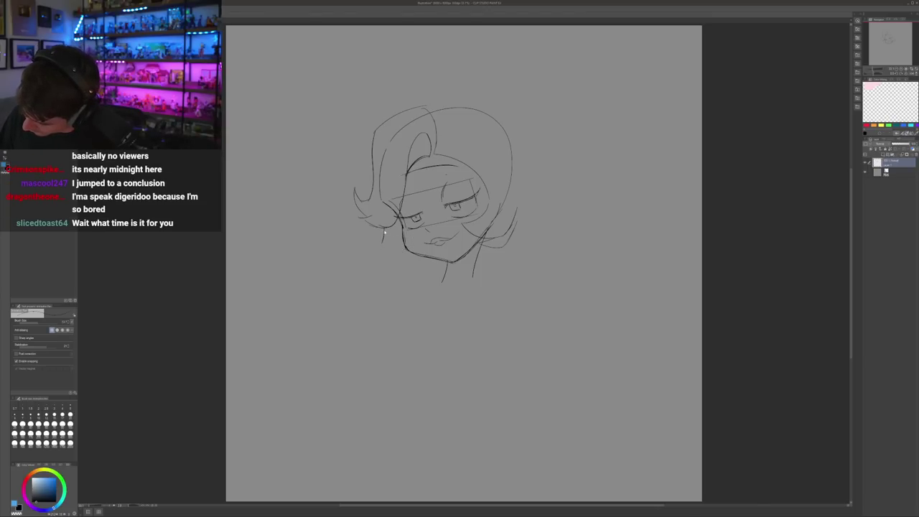
key(ctrl+z)
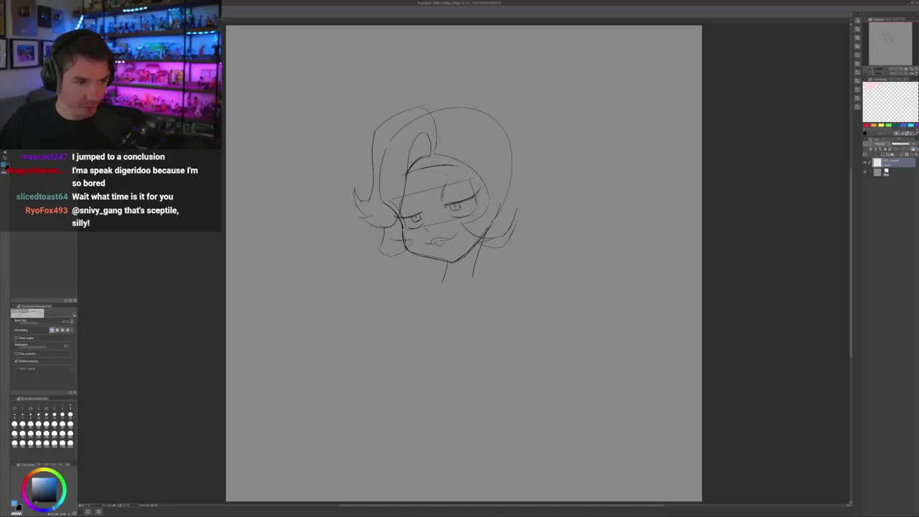
Darken the far-side curl, add a second, lower curl beneath the far jaw, and check the head in mirrored view
drag(392, 261, 410, 267)
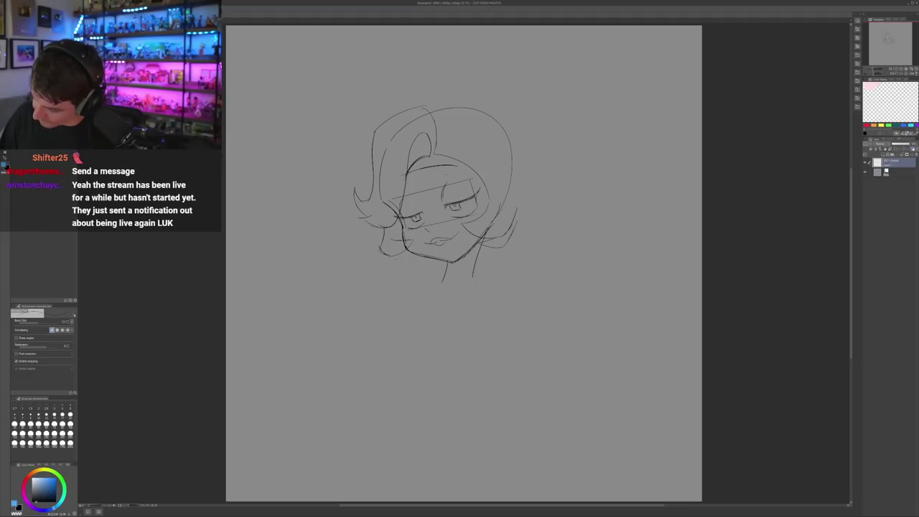
drag(396, 269, 428, 259)
key(ctrl+z)
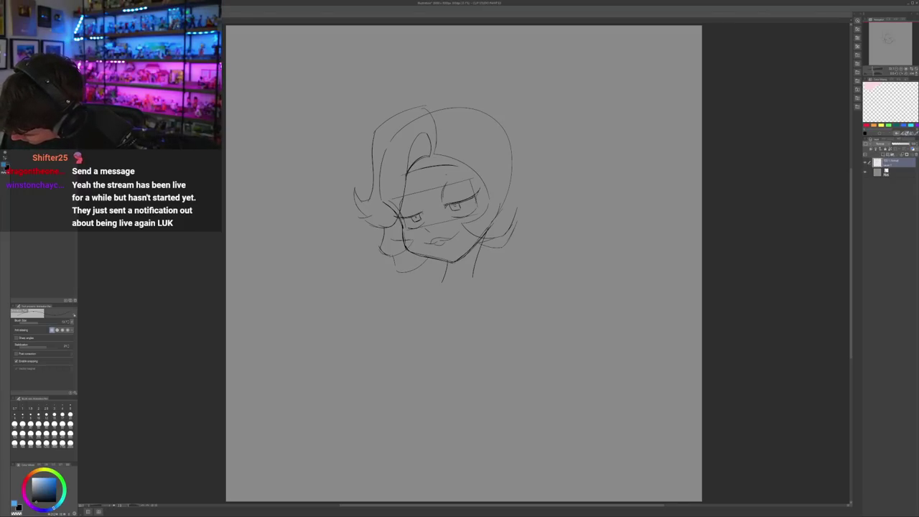
key(h)
key(h)
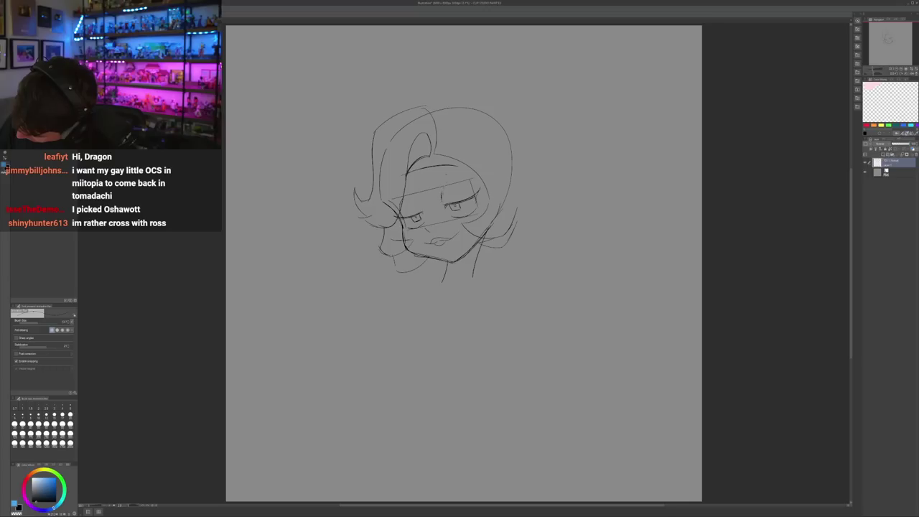
Draw rounded upper-lid contours above both half-closed eyes and check them in mirrored view
key(ctrl+z)
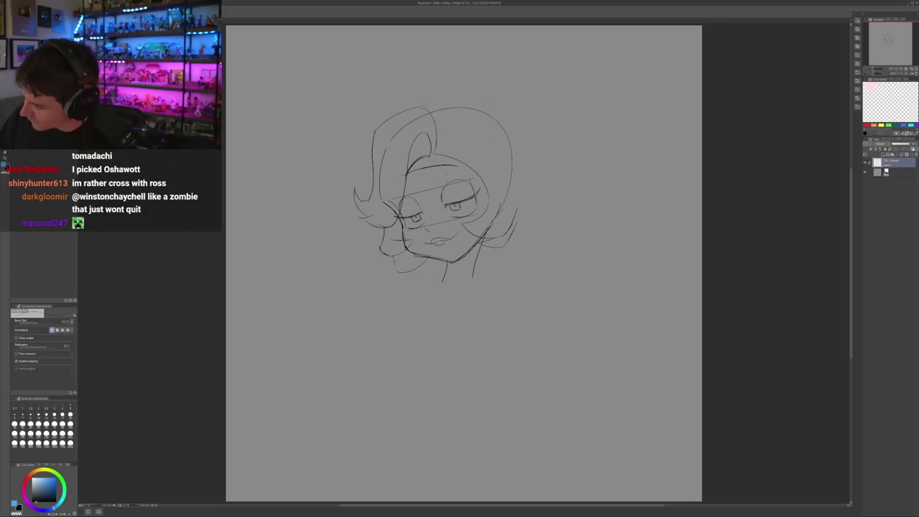
key(h)
key(h)
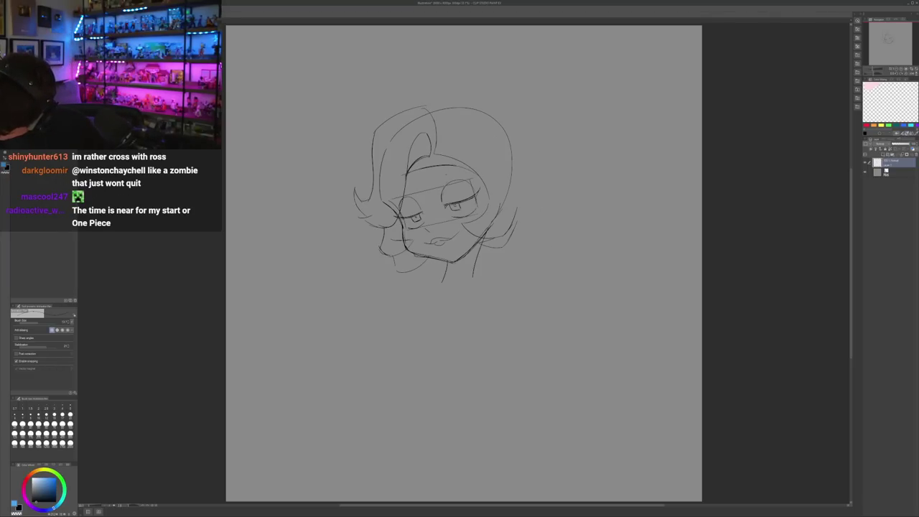
Draw an inner hair contour from the parting over the crown, thicken the hairline above the forehead, and check the hair mirrored
key(h)
key(h)
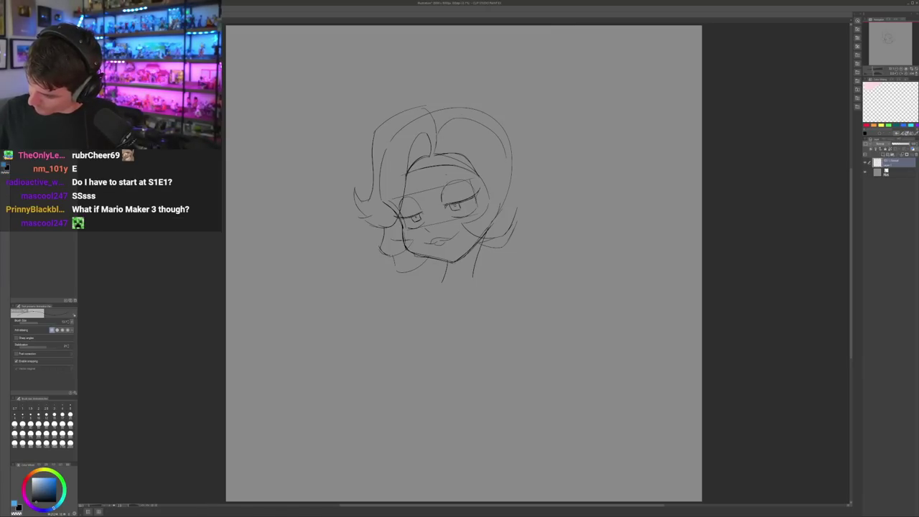
drag(462, 117, 506, 169)
key(h)
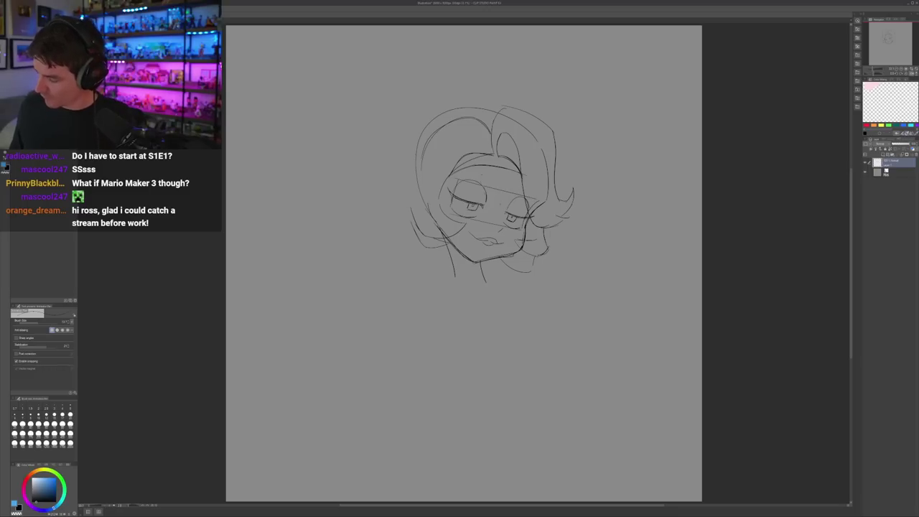
key(h)
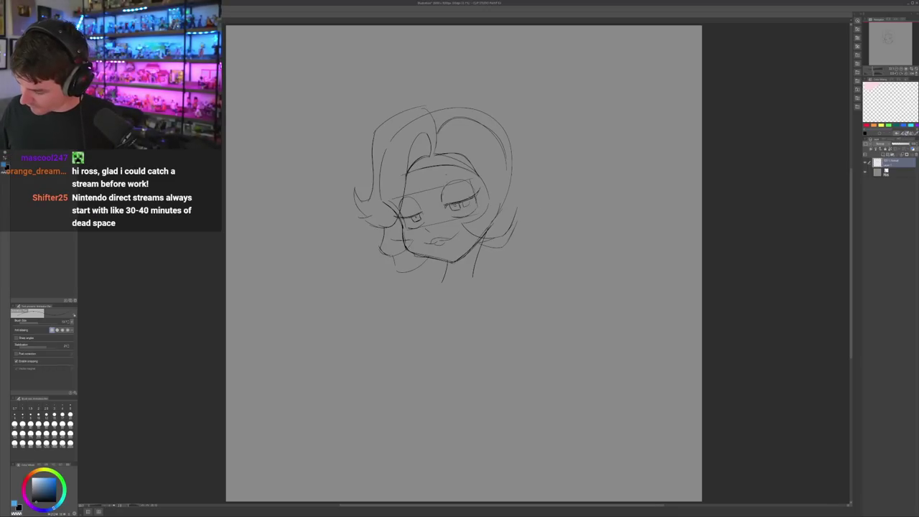
Erase the irises of both eyes, keeping the lid lines, and check the eyes in mirrored view
key(h)
key(h)
key(e)
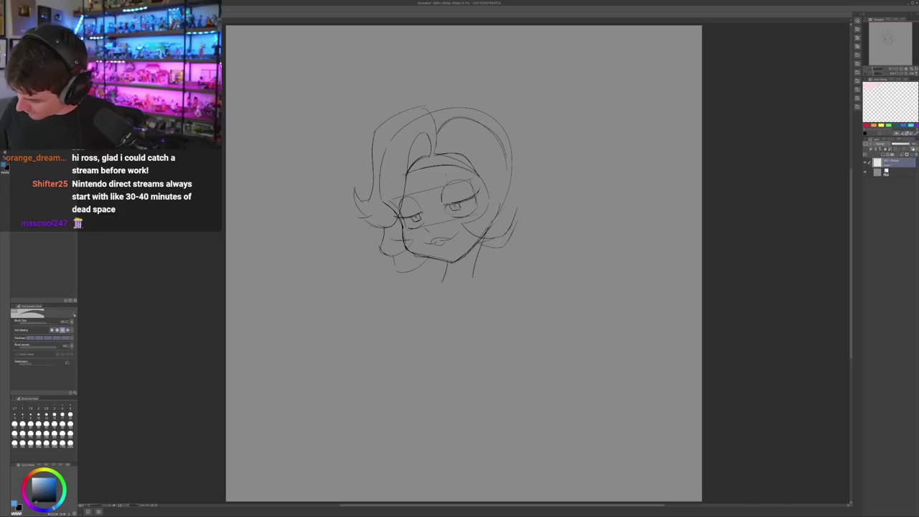
drag(454, 204, 452, 206)
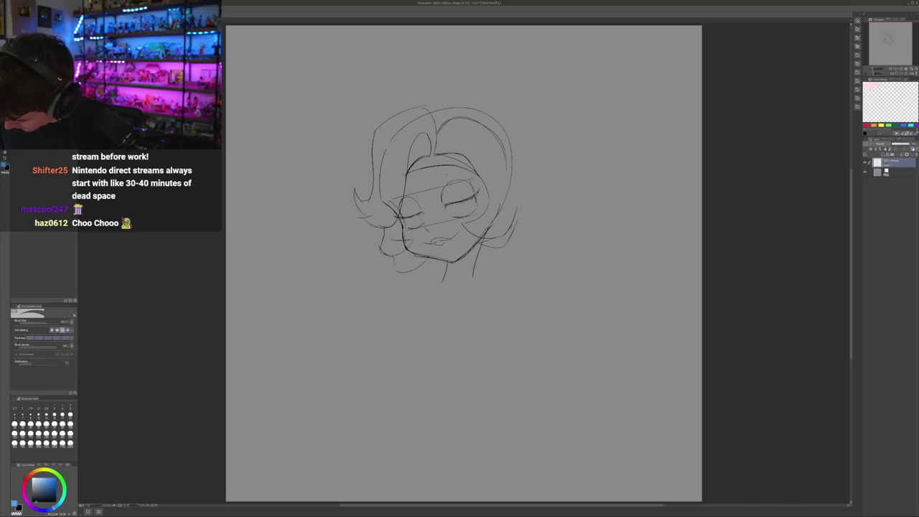
key(h)
key(h)
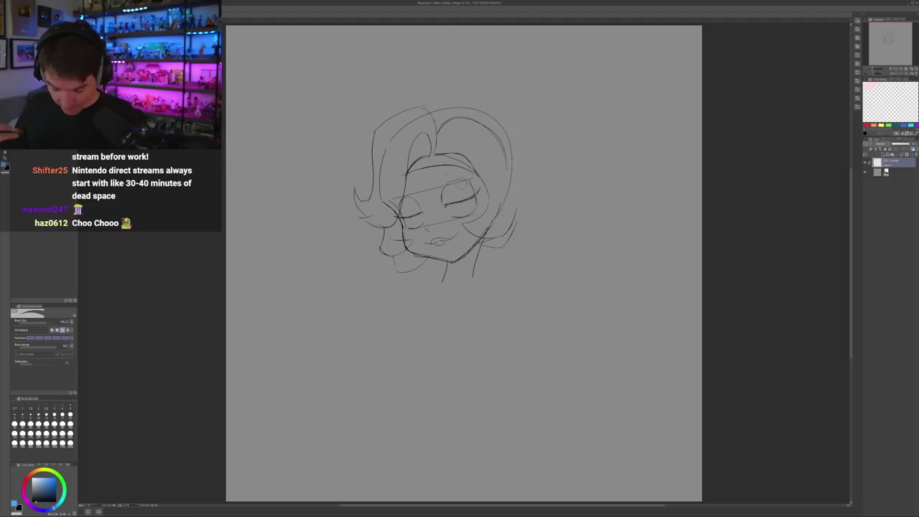
Draw new squarish irises hanging from the upper lid lines of both eyes
key(p)
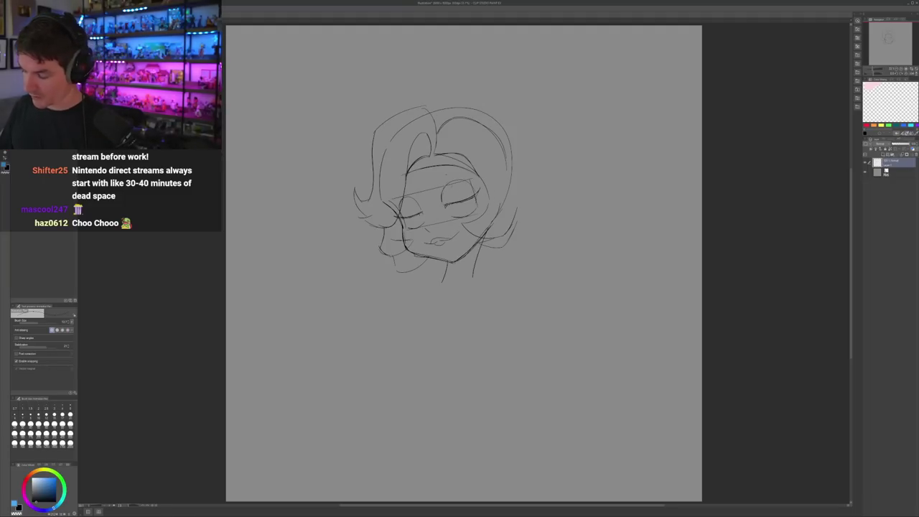
scroll(437, 199, up, 2)
scroll(412, 251, down, 3)
scroll(439, 189, up, 2)
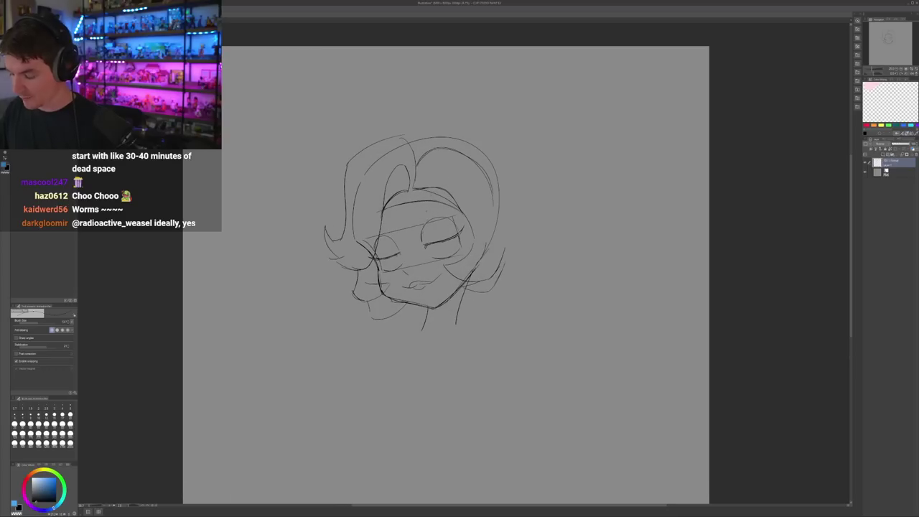
scroll(431, 244, up, 2)
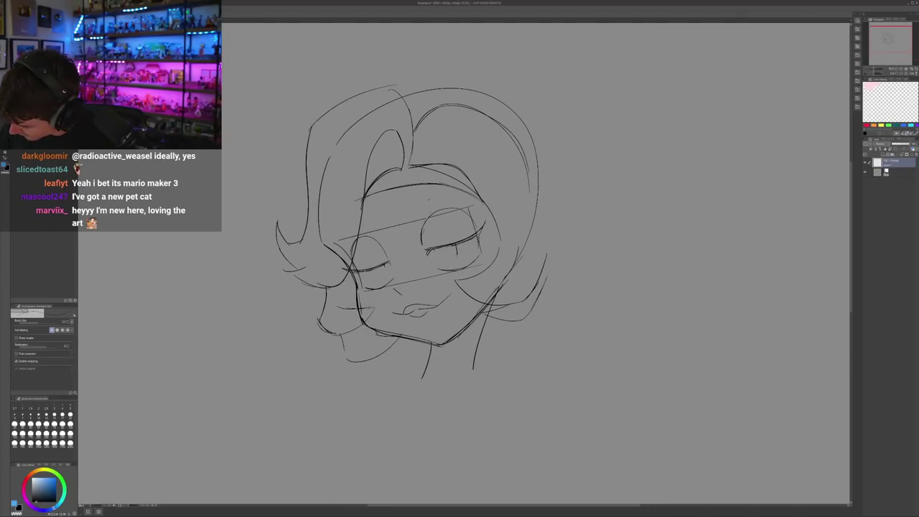
drag(470, 239, 467, 254)
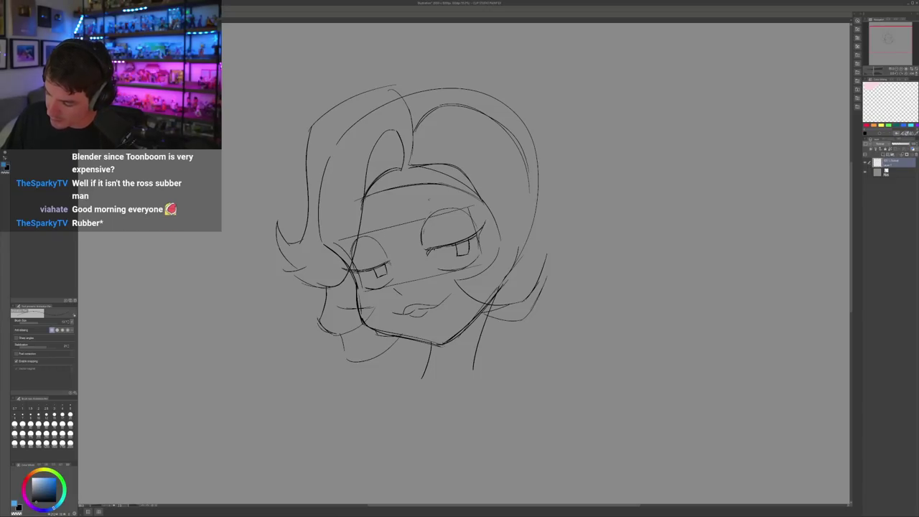
Add small pupils inside both irises and check the gaze in mirrored view
key(c)
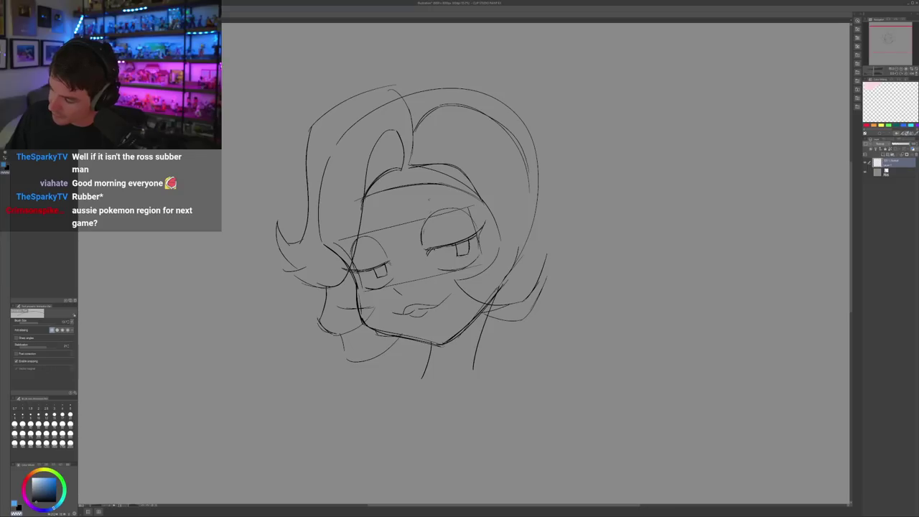
key(x)
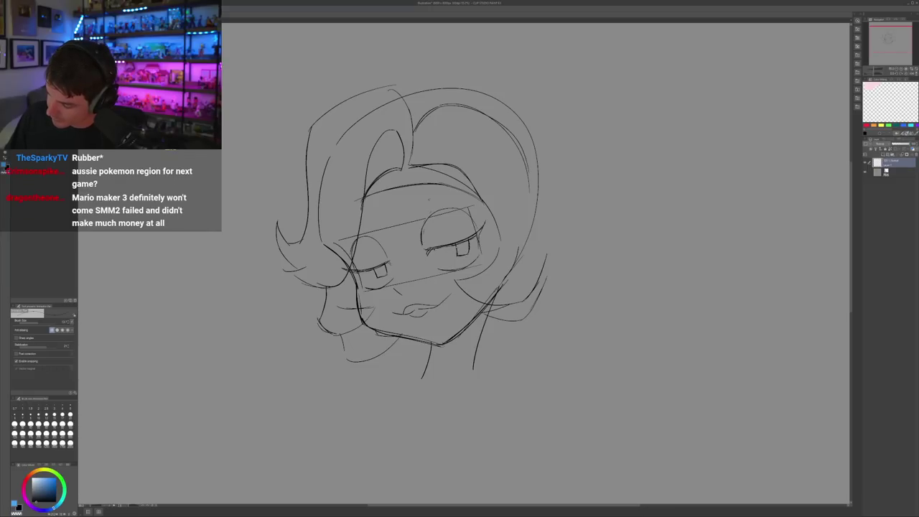
key(c)
key(c)
key(c)
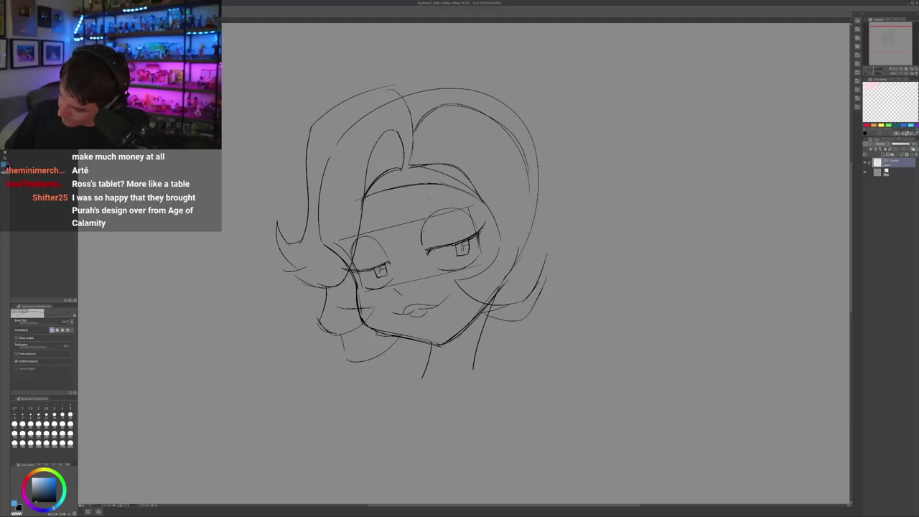
key(h)
key(h)
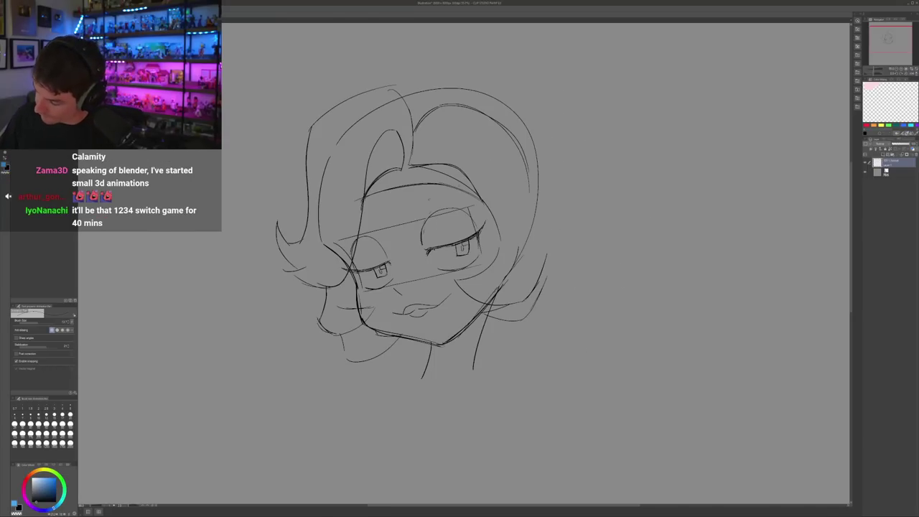
Erase the inner part of the near eye's upper-lid contour, redraw the rounded contour slightly narrower, and check it mirrored
key(e)
drag(422, 240, 433, 215)
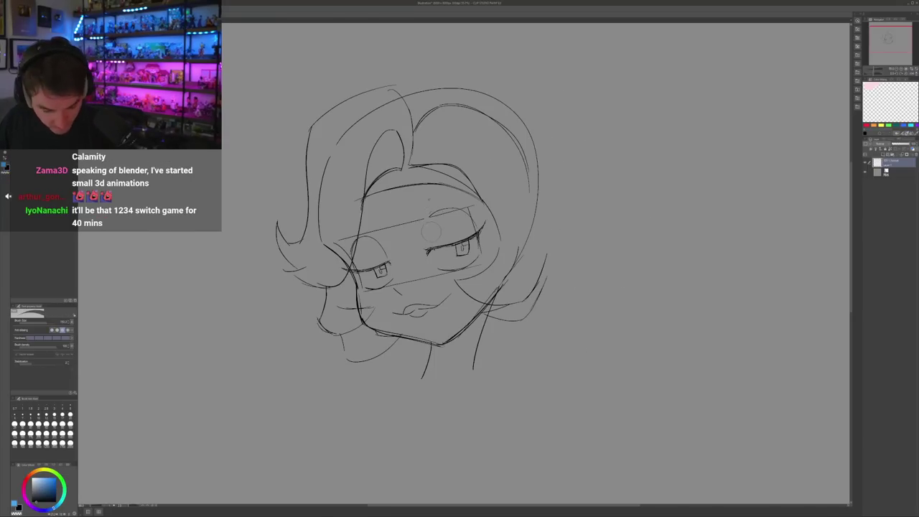
key(p)
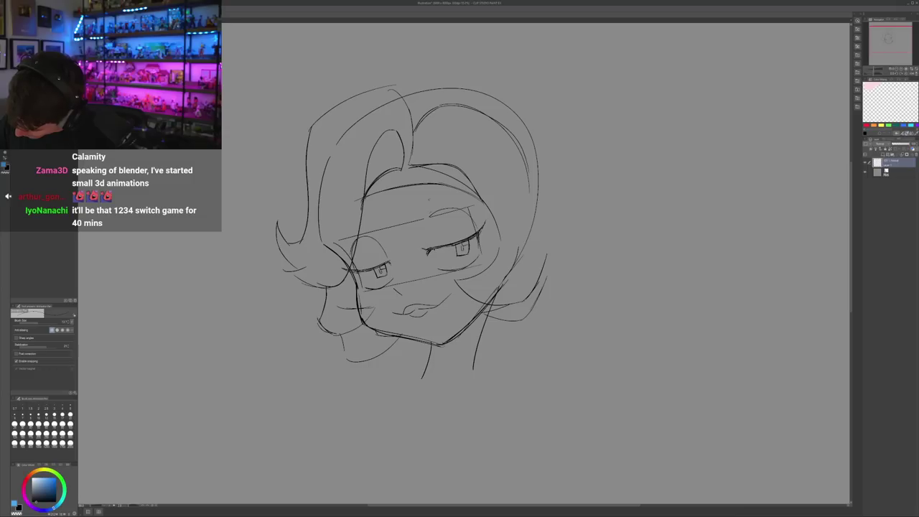
drag(428, 224, 426, 242)
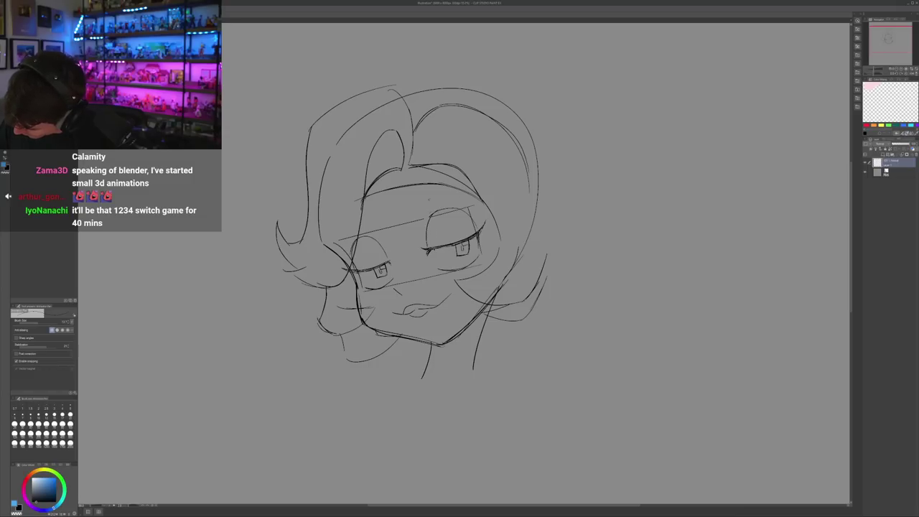
mouse_move(441, 209)
mouse_down()
mouse_move(457, 209)
mouse_move(477, 229)
mouse_up()
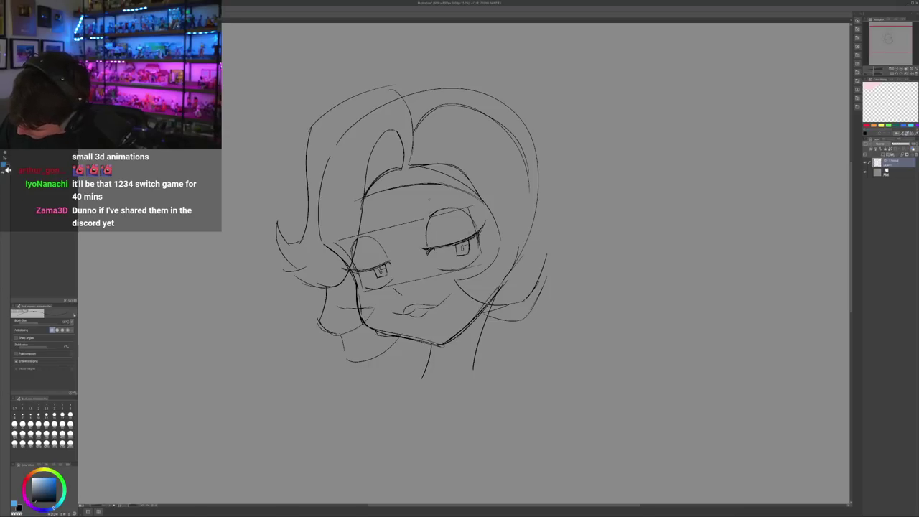
key(h)
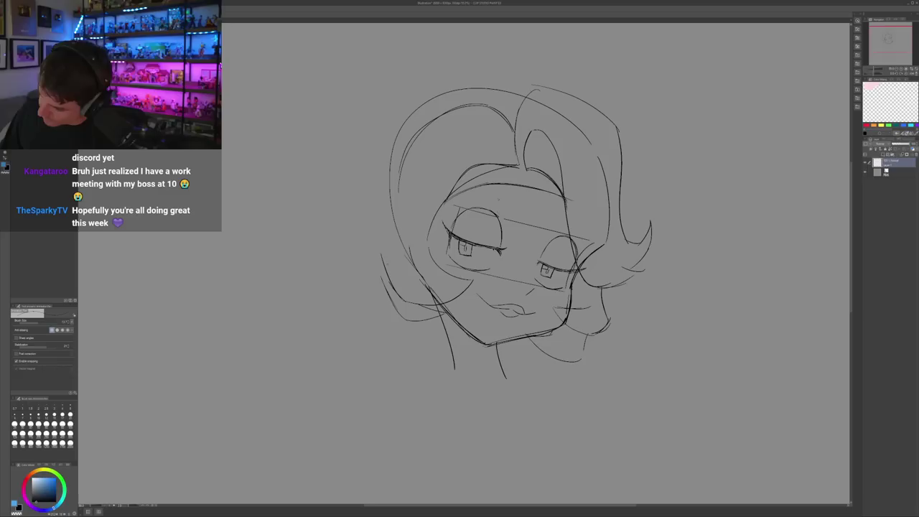
Add curved vertical lines inside both upper lids to show their roundness, and check them in mirrored view
key(h)
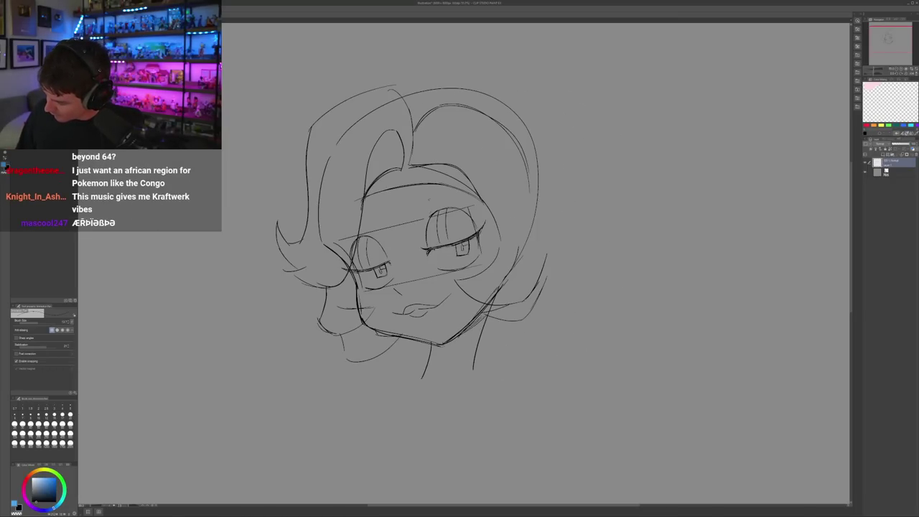
key(h)
key(h)
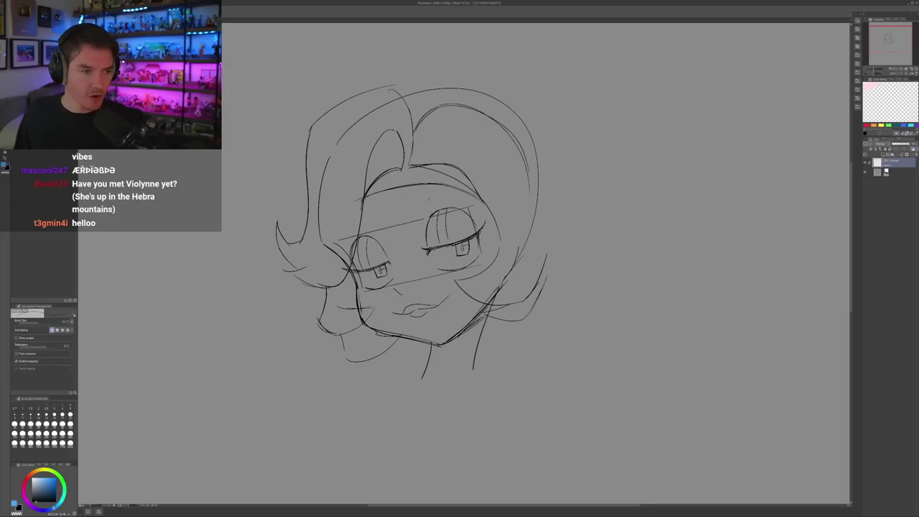
Move the whole head sketch lower and slightly to the left on the canvas
key(ctrl+t)
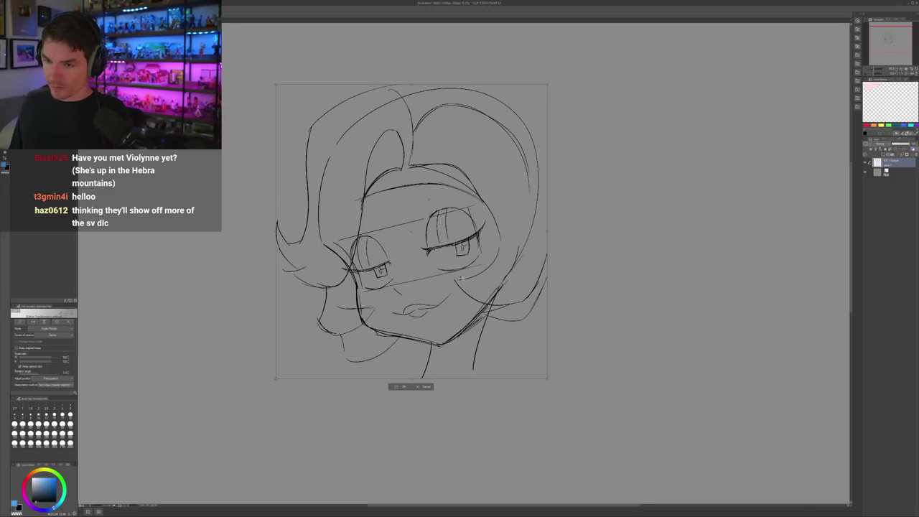
key(Return)
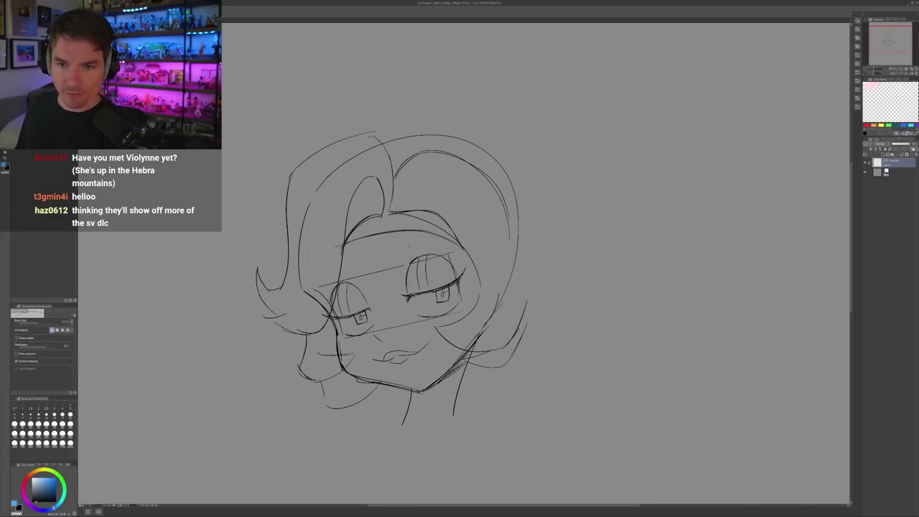
key(ctrl+minus)
key(ctrl+plus)
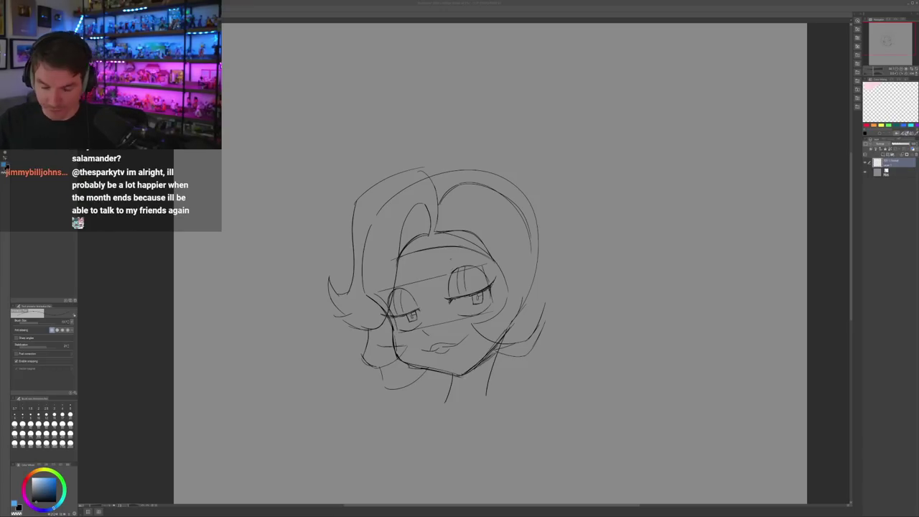
Add a new layer above the head sketch and lower the sketch layer's opacity so its lines fade
drag(399, 122, 394, 165)
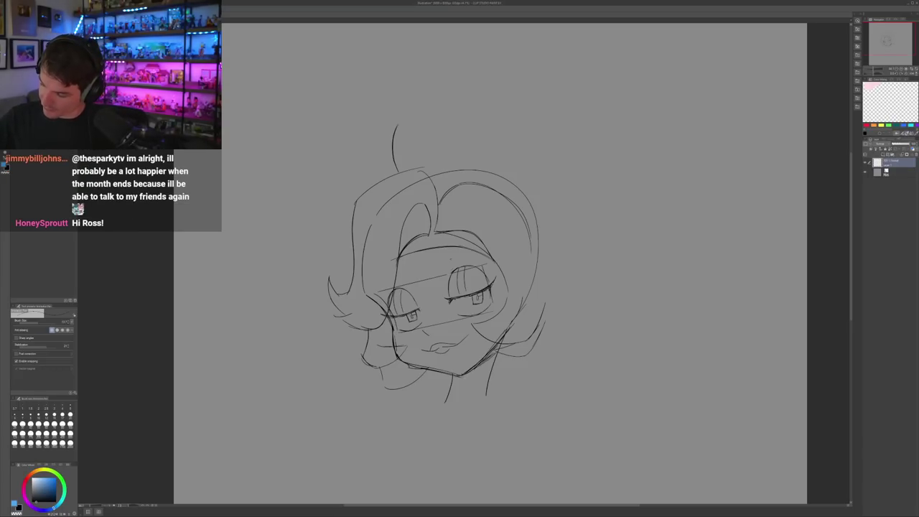
key(ctrl+z)
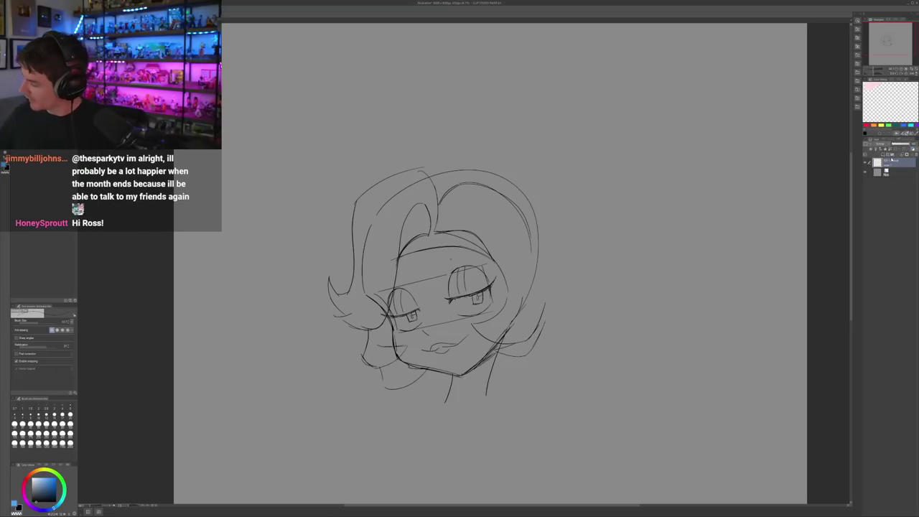
click(883, 155)
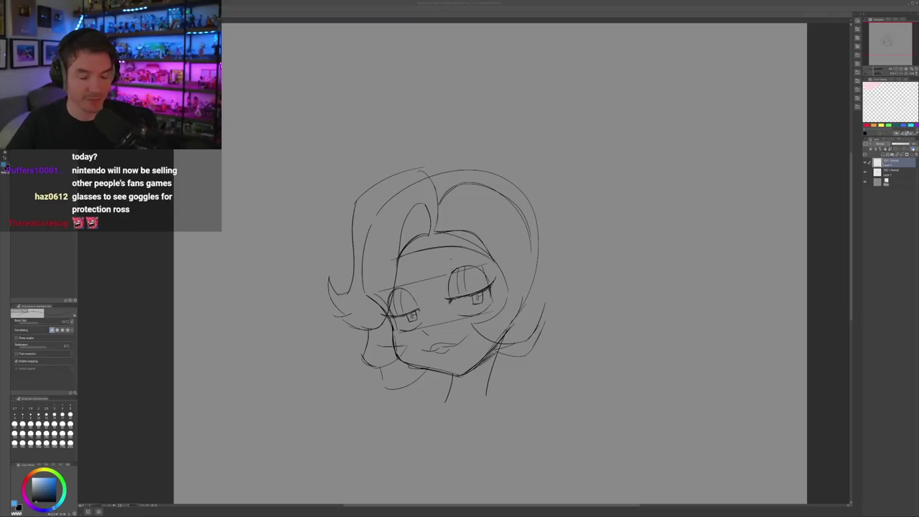
click(865, 173)
click(869, 172)
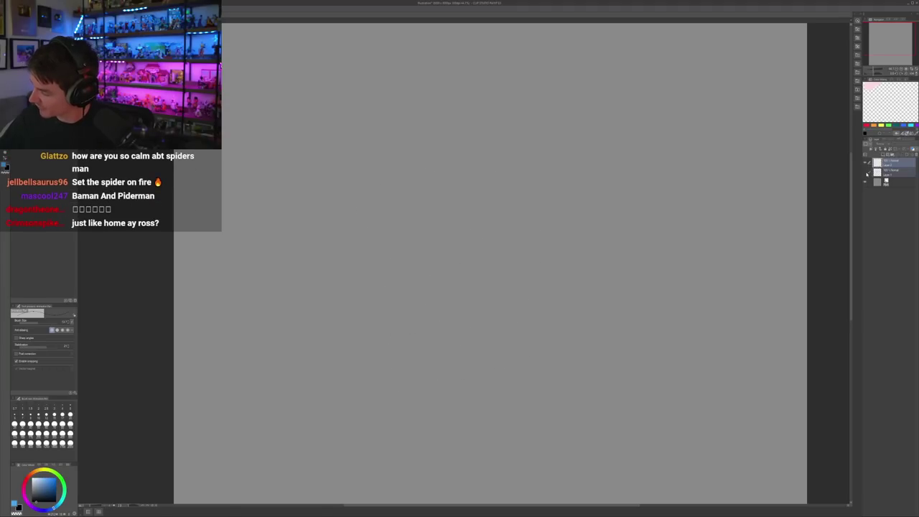
click(865, 172)
click(890, 173)
click(900, 144)
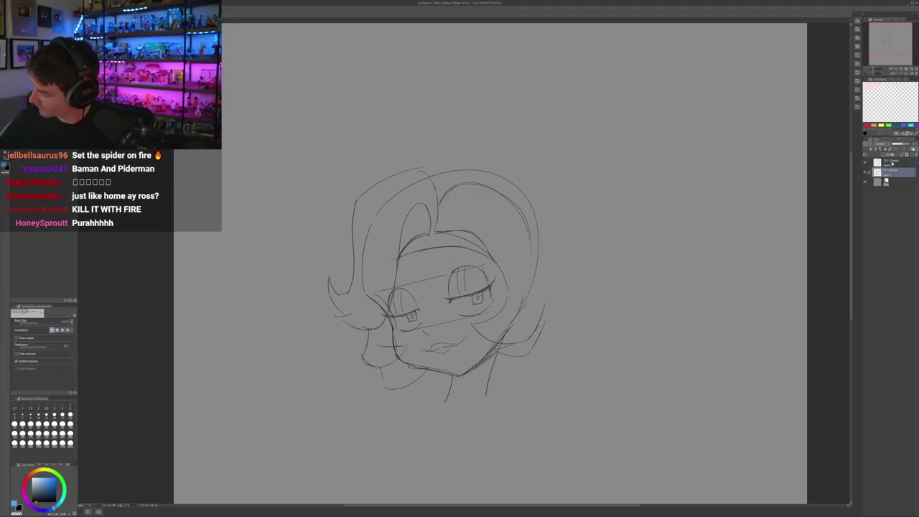
On the new layer, draw a small glasses bridge between the eyes and raise the pen's stabilization
click(891, 164)
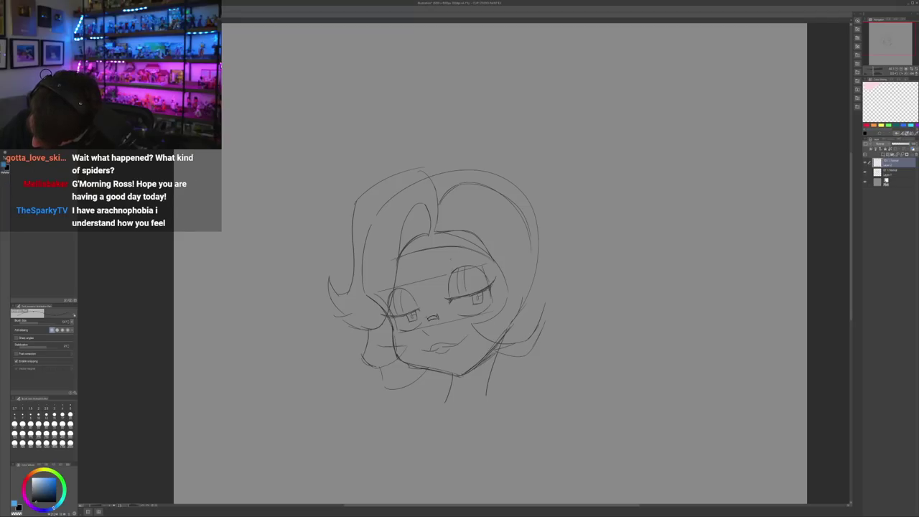
drag(434, 310, 447, 264)
key(ctrl+z)
drag(435, 310, 433, 281)
key(ctrl+z)
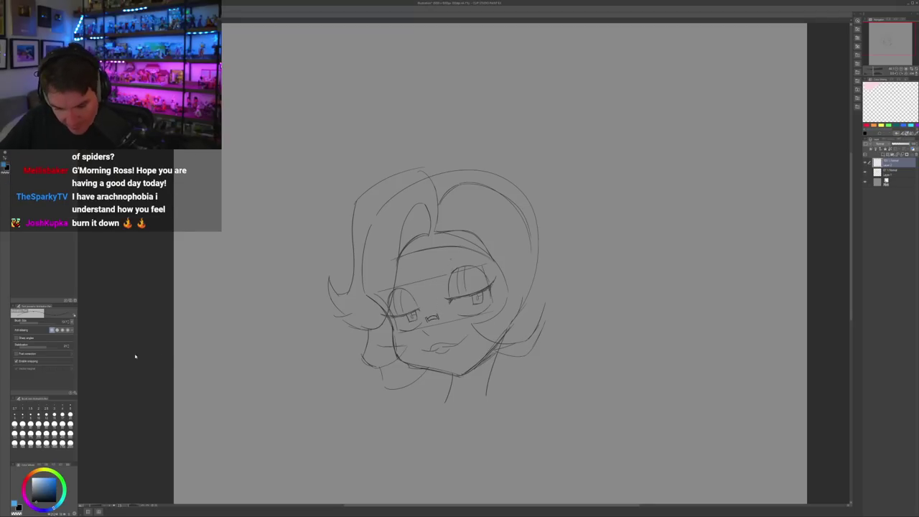
click(53, 347)
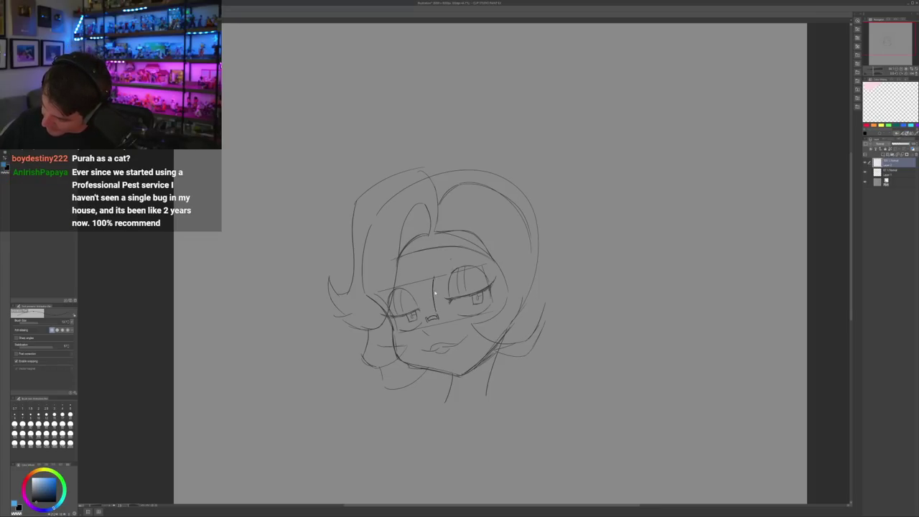
Try drawing a large round glasses lens around the near eye from the bridge outward, checking it in mirrored view
mouse_move(433, 290)
mouse_down()
mouse_move(449, 261)
mouse_move(486, 257)
mouse_move(501, 293)
mouse_up()
key(ctrl+z)
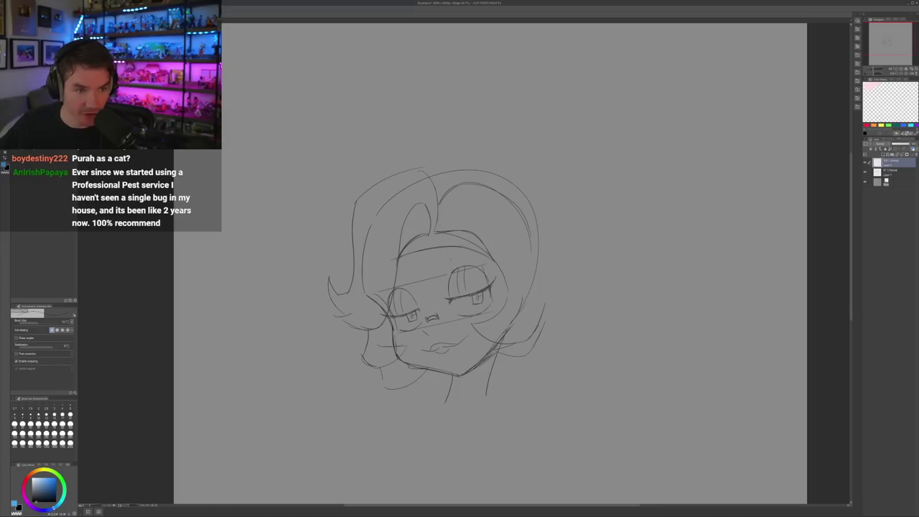
mouse_move(433, 307)
mouse_down()
mouse_move(432, 288)
mouse_move(453, 259)
mouse_move(495, 263)
mouse_move(504, 293)
mouse_up()
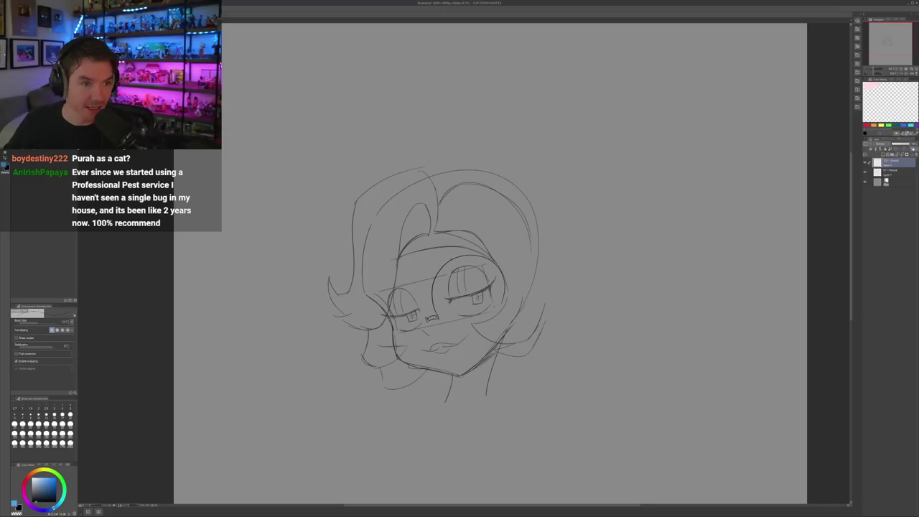
key(h)
key(ctrl+z)
mouse_move(423, 303)
mouse_down()
mouse_move(440, 263)
mouse_move(479, 258)
mouse_move(491, 281)
mouse_up()
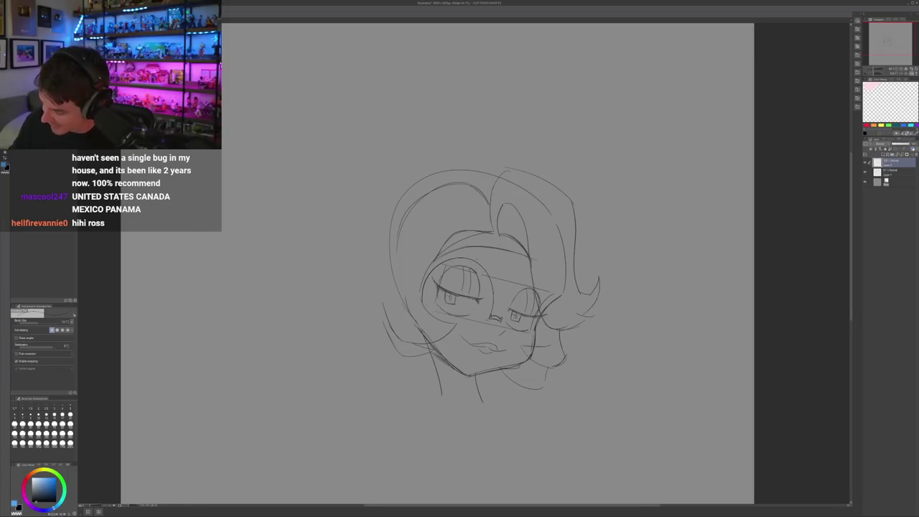
key(h)
mouse_move(435, 314)
mouse_down()
mouse_move(439, 275)
mouse_move(476, 258)
mouse_move(503, 290)
mouse_move(491, 327)
mouse_move(451, 333)
mouse_move(438, 320)
mouse_move(434, 284)
mouse_move(473, 256)
mouse_move(506, 290)
mouse_move(477, 332)
mouse_move(438, 321)
mouse_up()
key(ctrl+z)
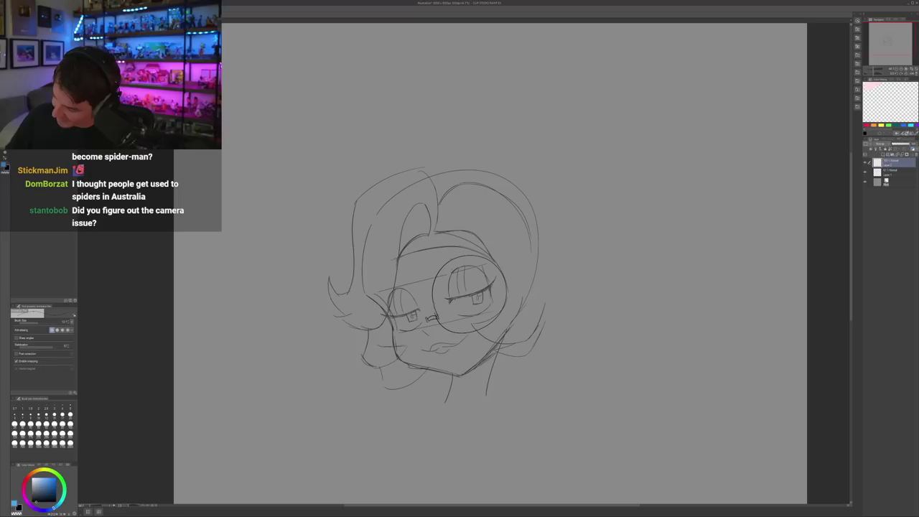
key(ctrl+z)
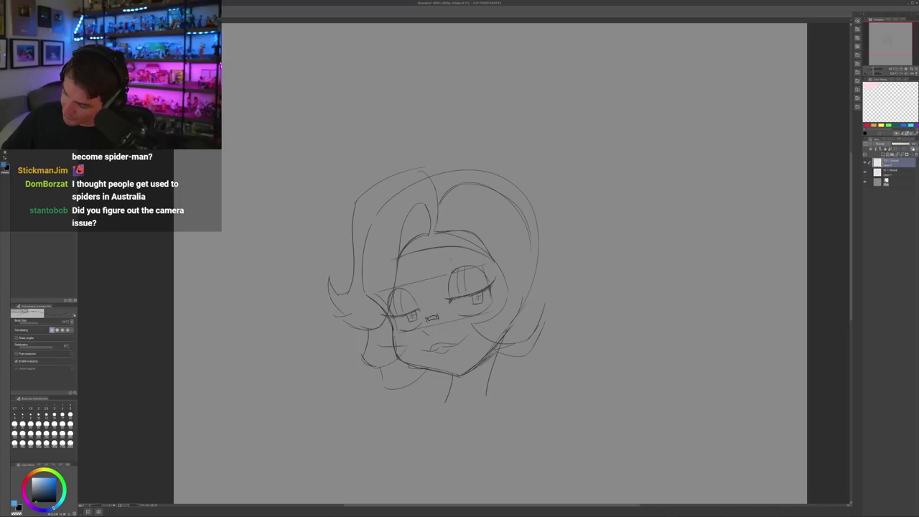
Try further versions of the near lens circle, comparing each in normal and mirrored view and undoing them
mouse_move(436, 292)
mouse_down()
mouse_move(458, 257)
mouse_move(498, 270)
mouse_move(502, 309)
mouse_move(459, 329)
mouse_move(440, 324)
mouse_up()
key(h)
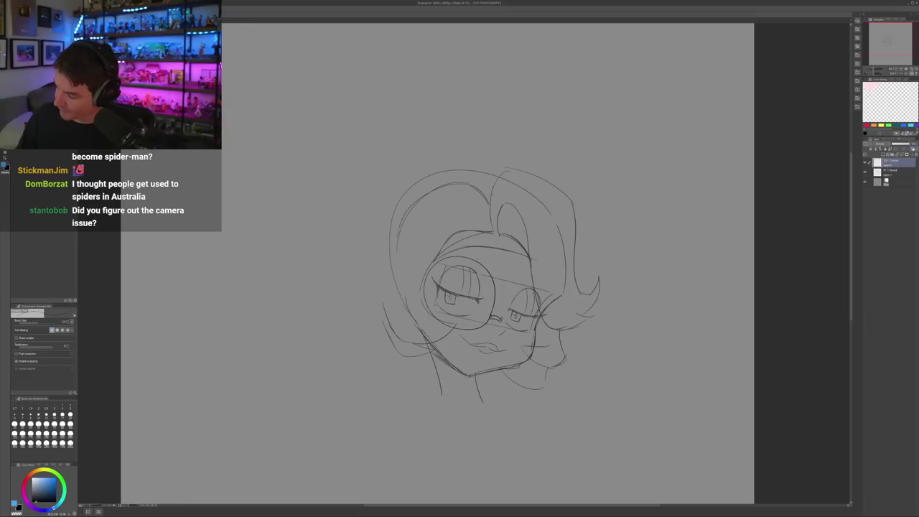
key(h)
key(ctrl+z)
mouse_move(438, 318)
mouse_down()
mouse_move(436, 285)
mouse_move(464, 257)
mouse_move(498, 270)
mouse_move(501, 316)
mouse_move(456, 331)
mouse_move(422, 283)
mouse_move(466, 260)
mouse_move(492, 294)
mouse_move(481, 324)
mouse_move(442, 331)
mouse_up()
key(h)
key(ctrl+z)
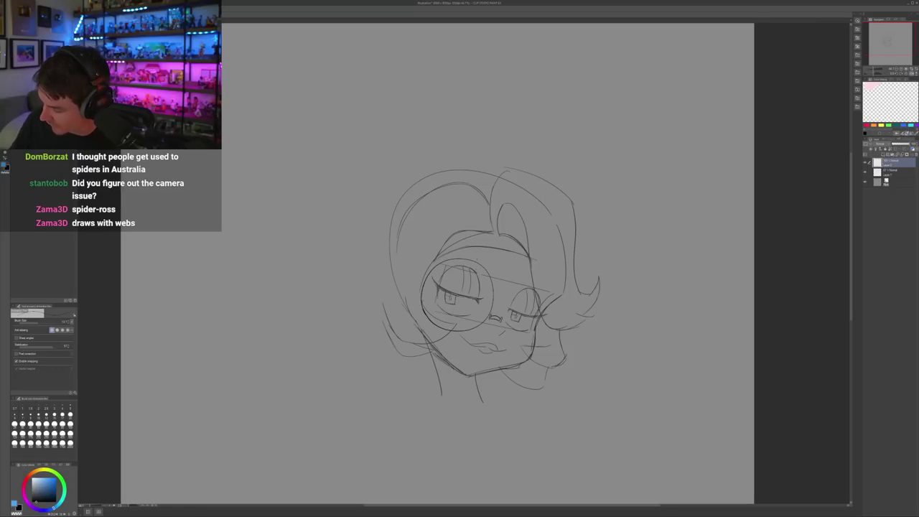
key(h)
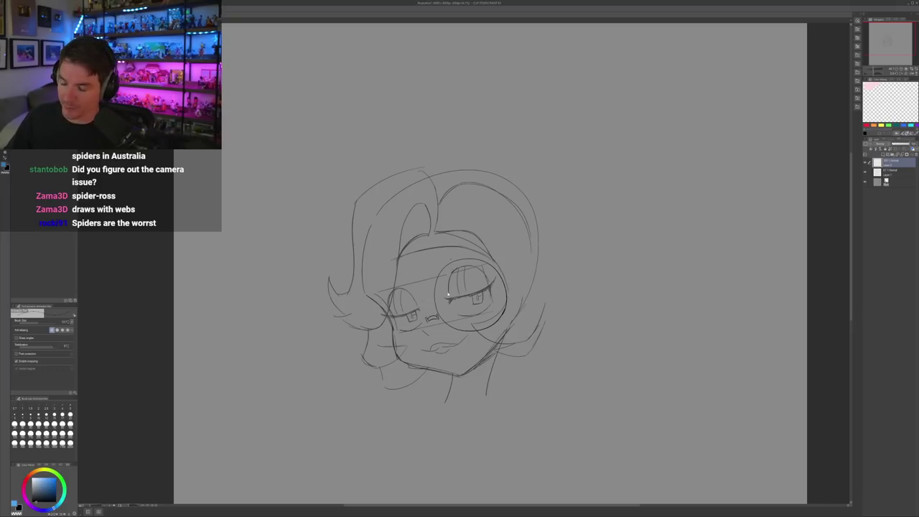
key(ctrl+z)
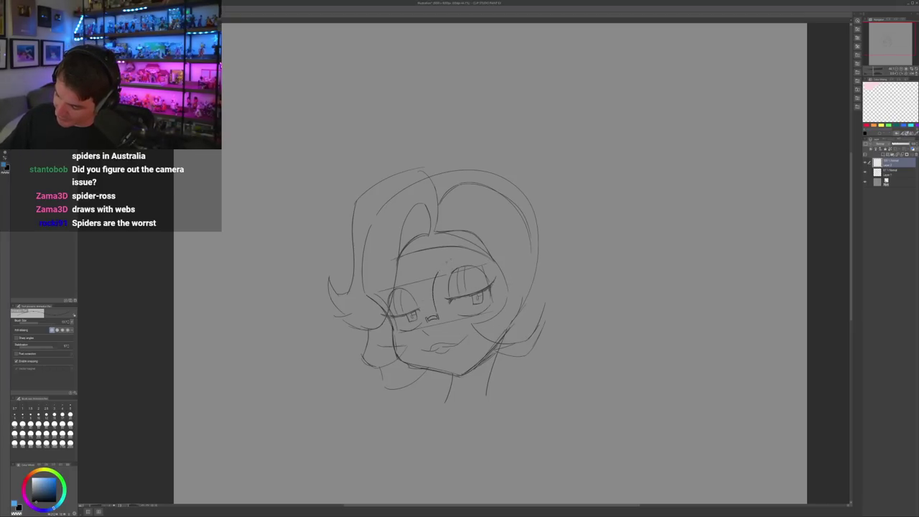
Draw the round near lens around the near eye, then refine its outer edge in mirrored view
mouse_move(436, 279)
mouse_down()
mouse_move(481, 260)
mouse_move(502, 302)
mouse_move(466, 331)
mouse_move(437, 316)
mouse_up()
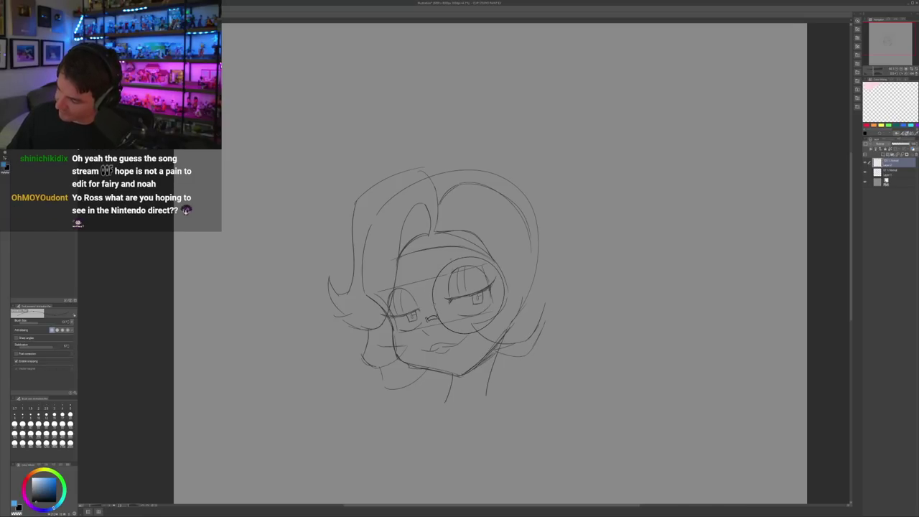
key(h)
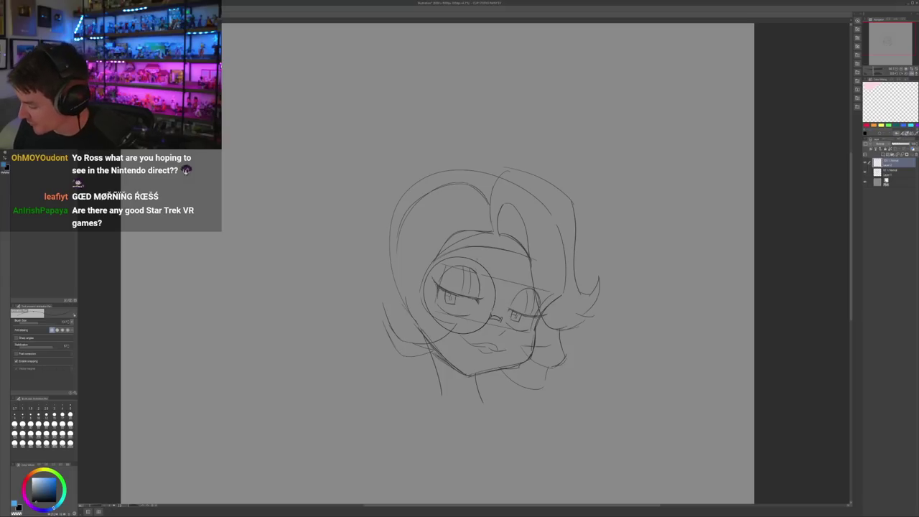
key(h)
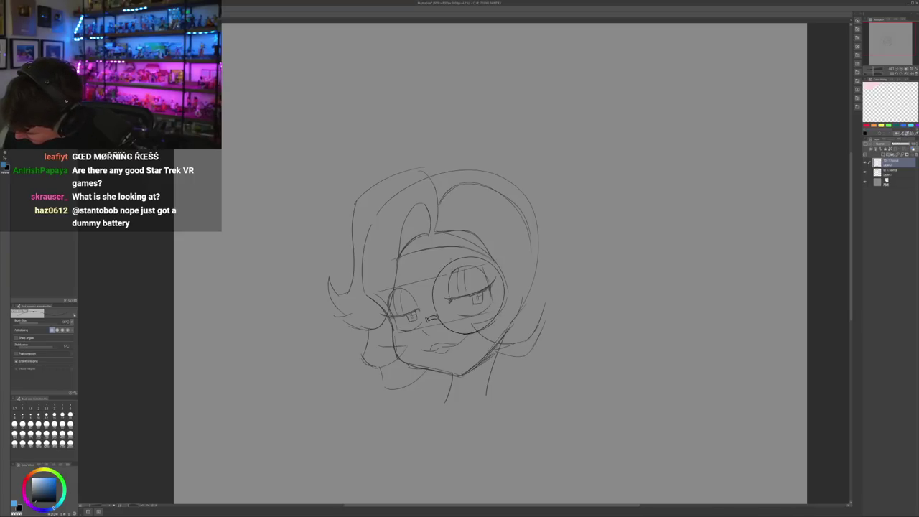
key(h)
key(e)
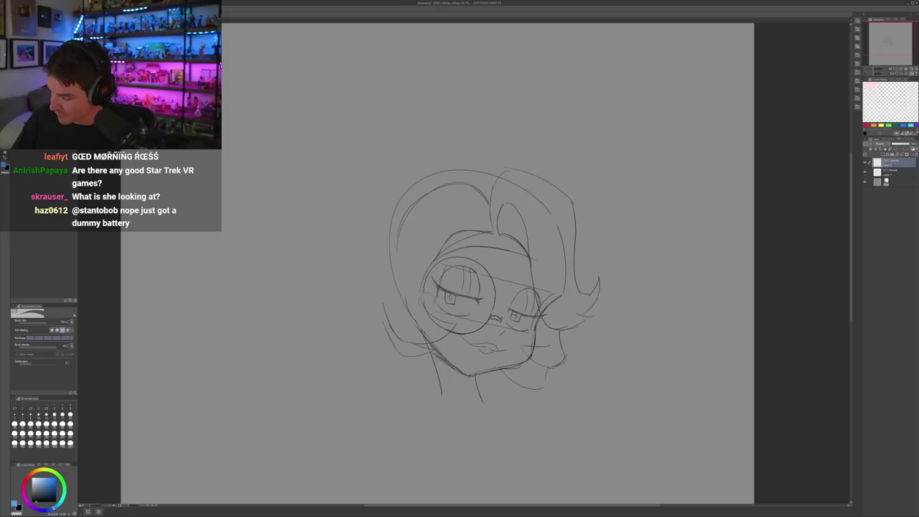
key(p)
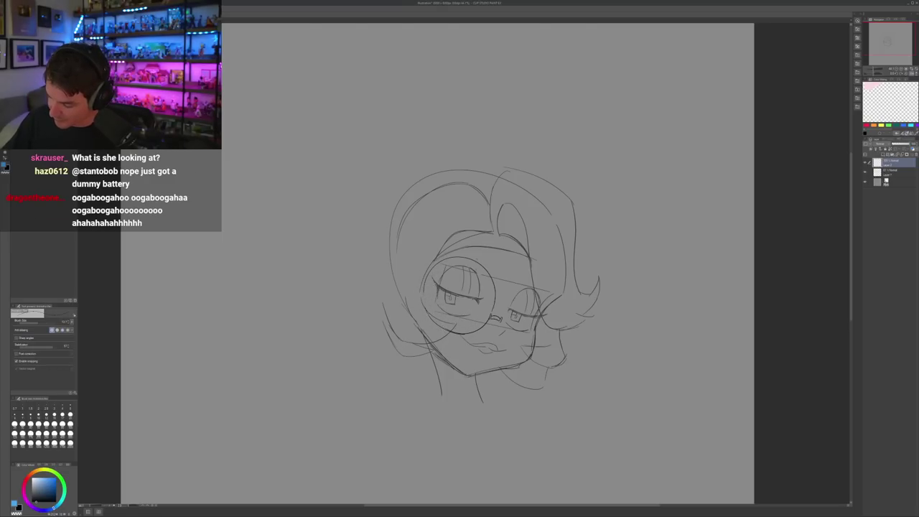
key(ctrl+z)
mouse_move(427, 313)
mouse_down()
mouse_move(423, 298)
mouse_move(476, 259)
mouse_up()
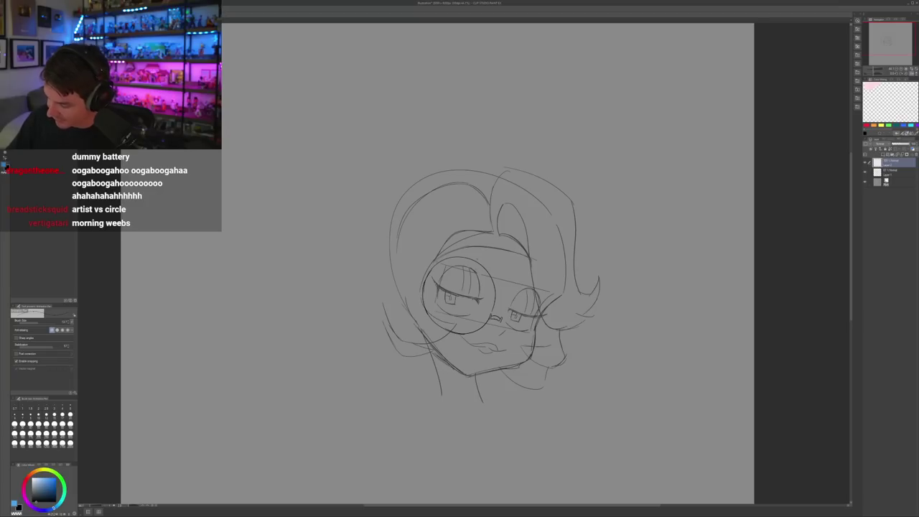
Check the near lens in both view orientations and nudge the glasses slightly upward with a transform
key(h)
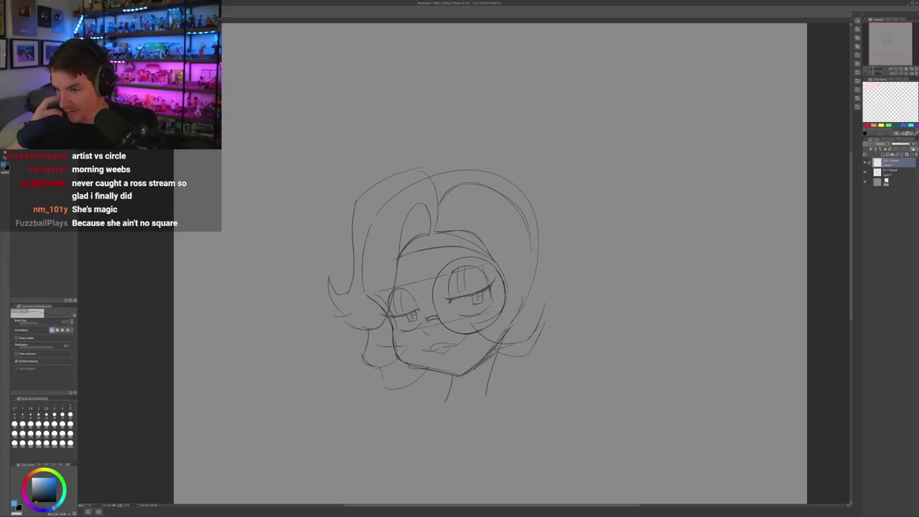
key(h)
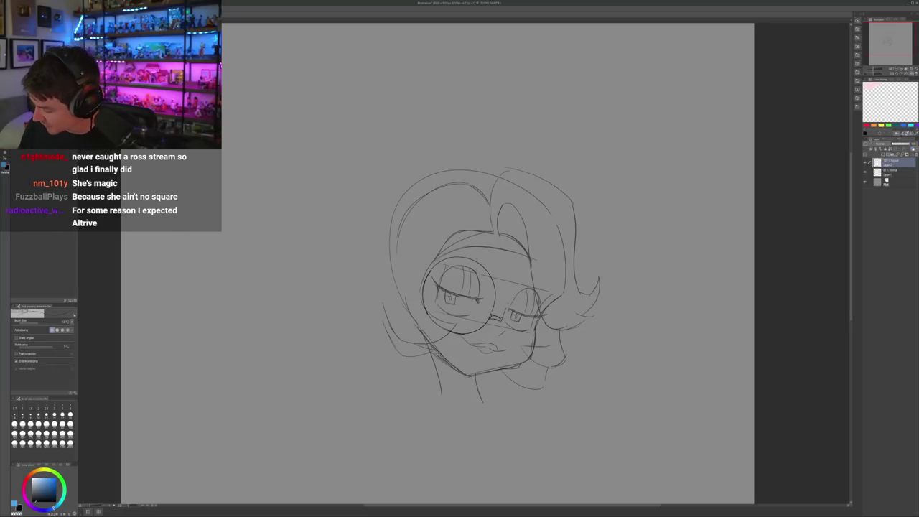
key(ctrl+t)
key(Return)
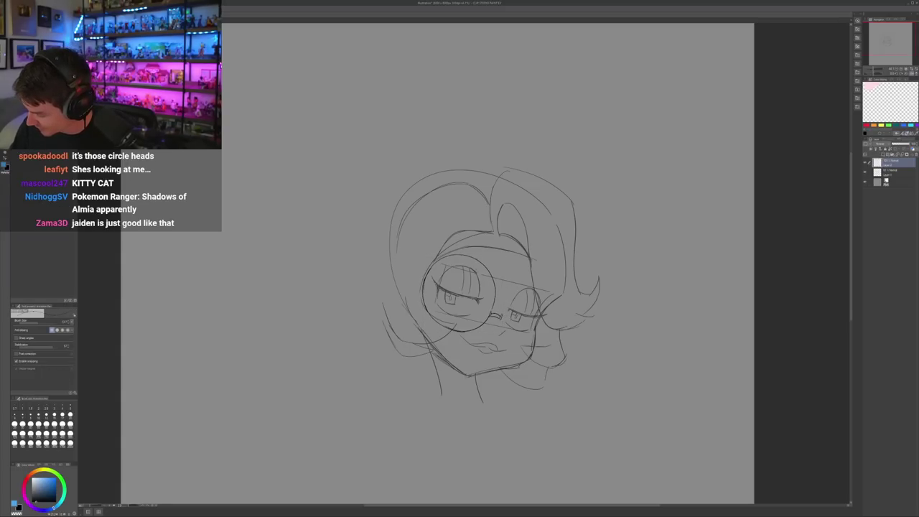
Draw the narrower round far lens around the far eye, joining the bridge, and check it unmirrored
mouse_move(507, 302)
mouse_down()
mouse_move(518, 283)
mouse_move(552, 297)
mouse_up()
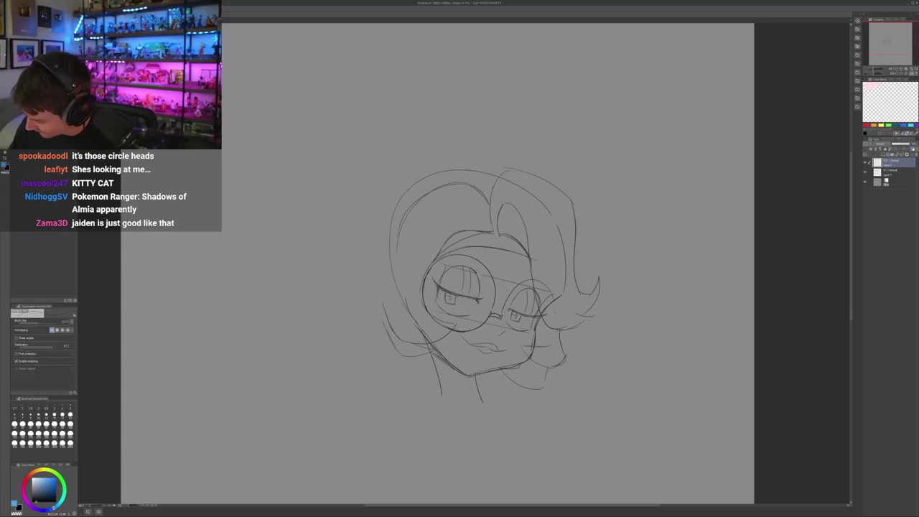
mouse_move(544, 334)
mouse_down()
mouse_move(507, 338)
mouse_move(500, 320)
mouse_up()
key(h)
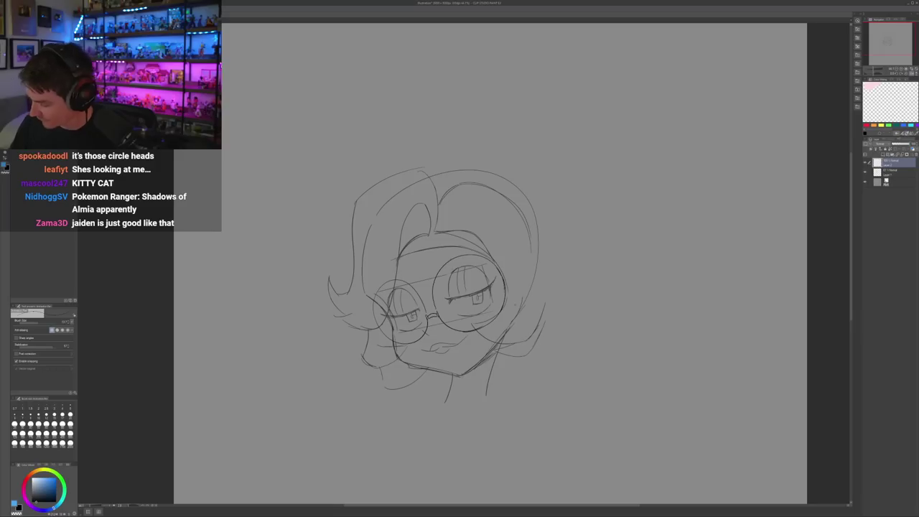
Soften the far lens outline with the eraser and redraw its outer edge slightly closer to the eye
key(e)
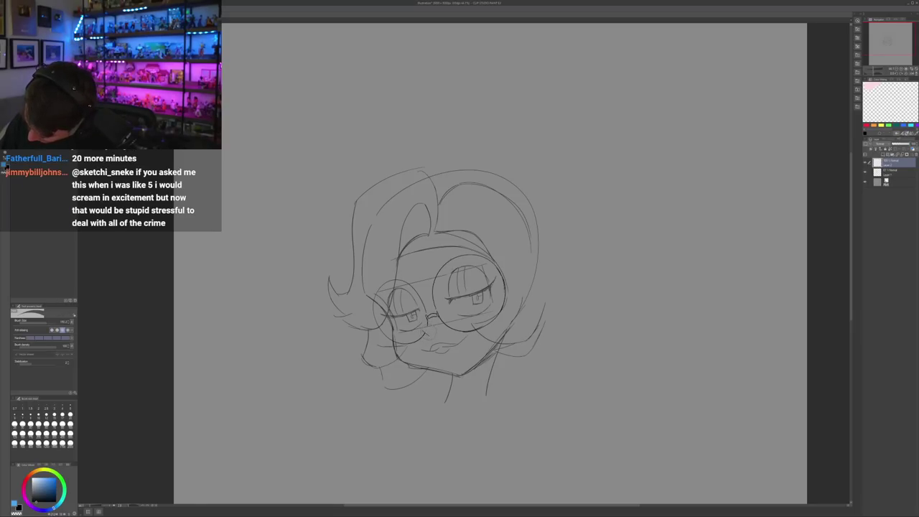
key(h)
key(h)
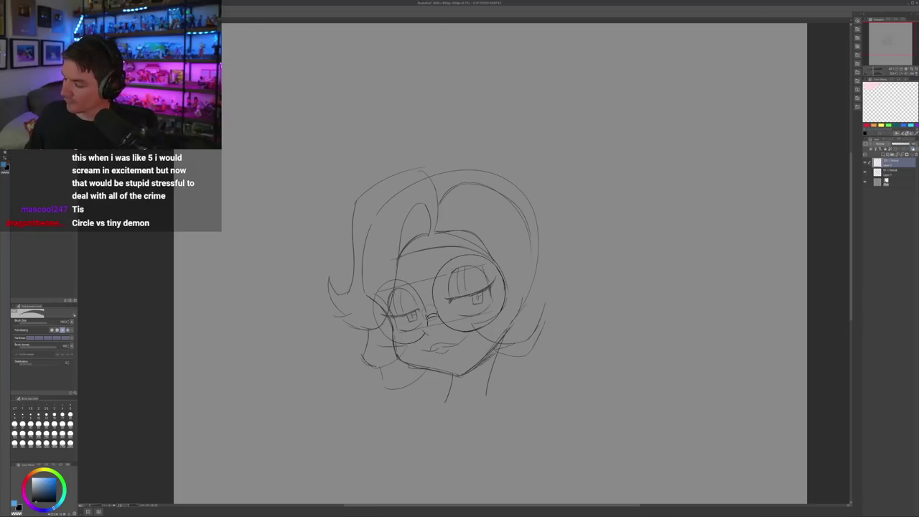
key(p)
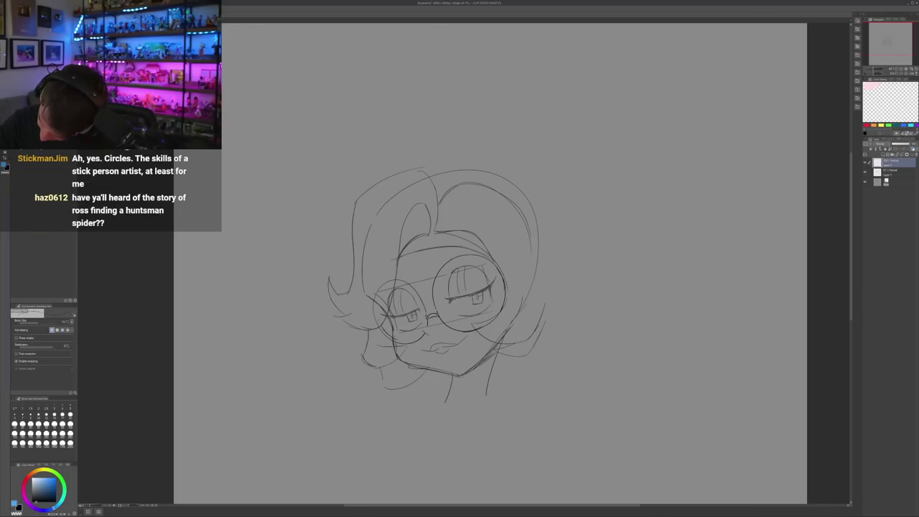
drag(378, 297, 389, 285)
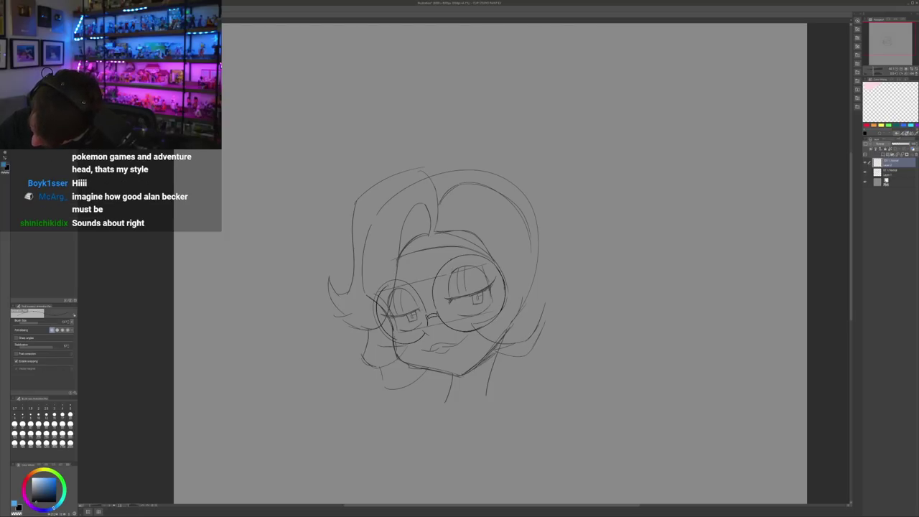
Draw an inner rim line inside both round lenses to give the glasses frame thickness, comparing the mirrored and normal views
key(h)
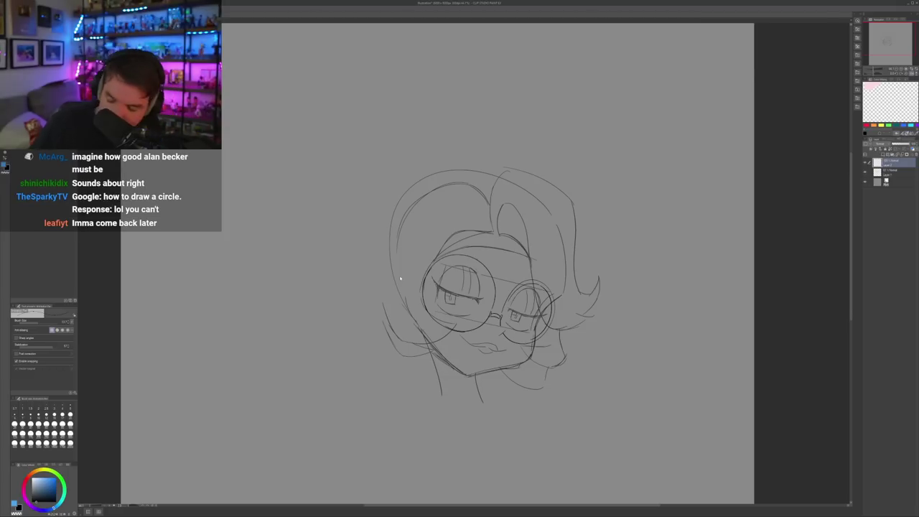
key(h)
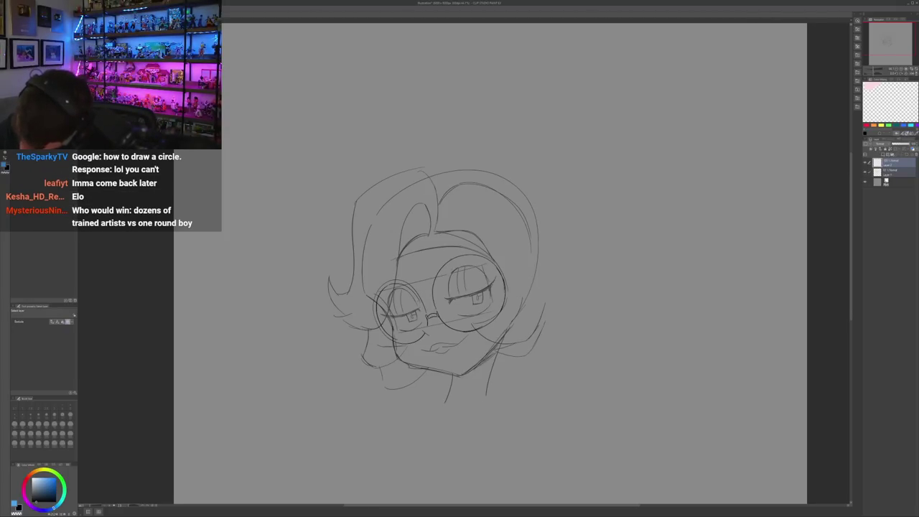
key(p)
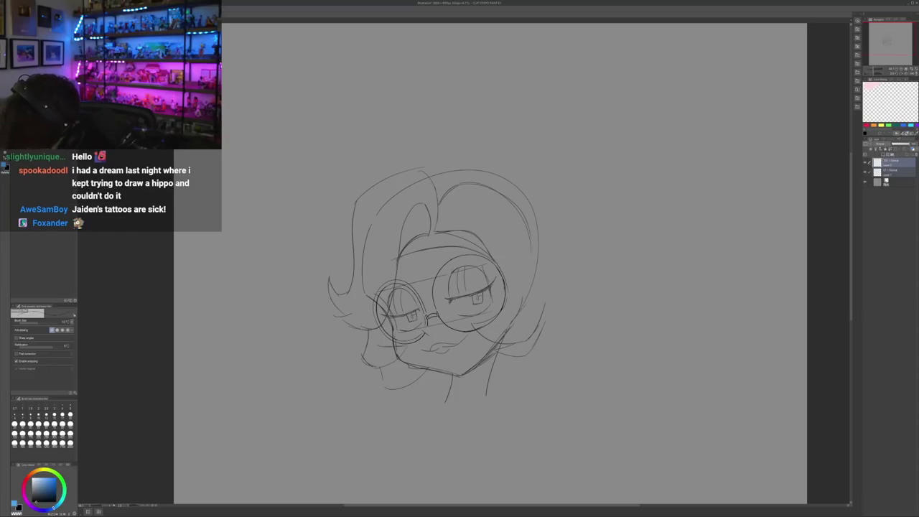
key(h)
key(h)
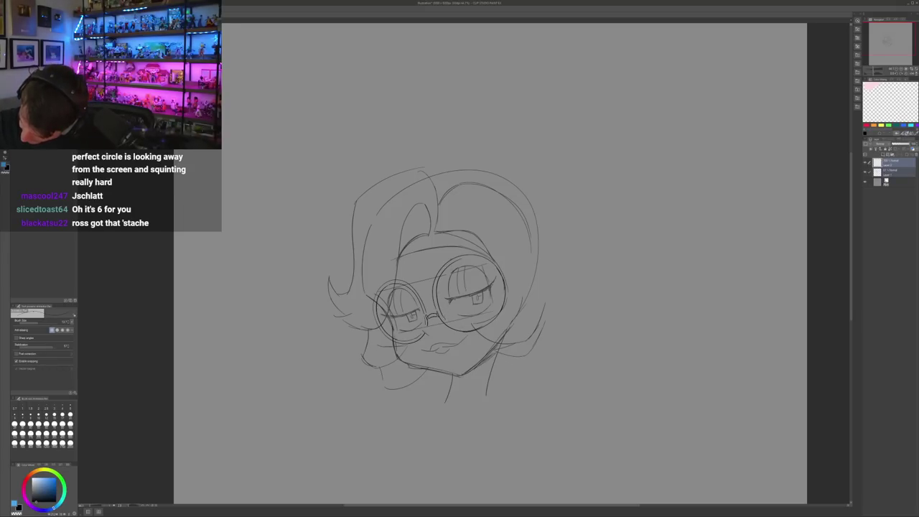
key(h)
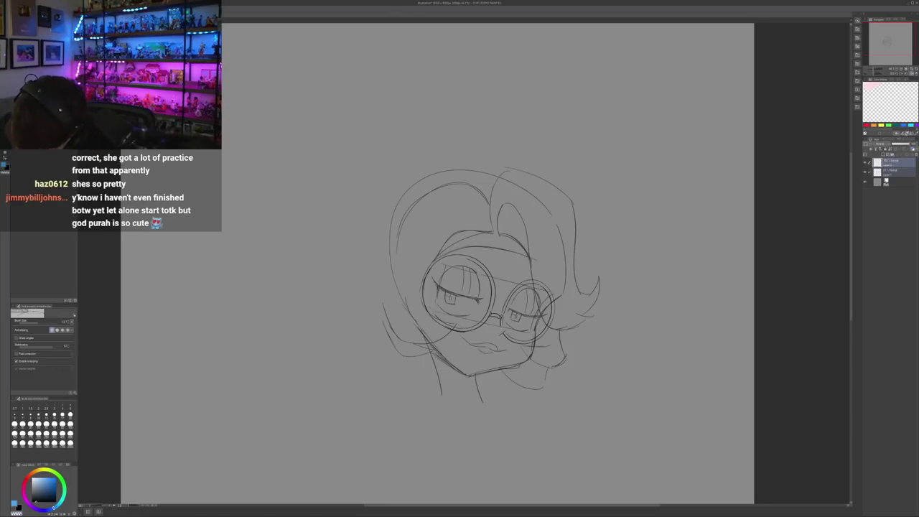
key(c)
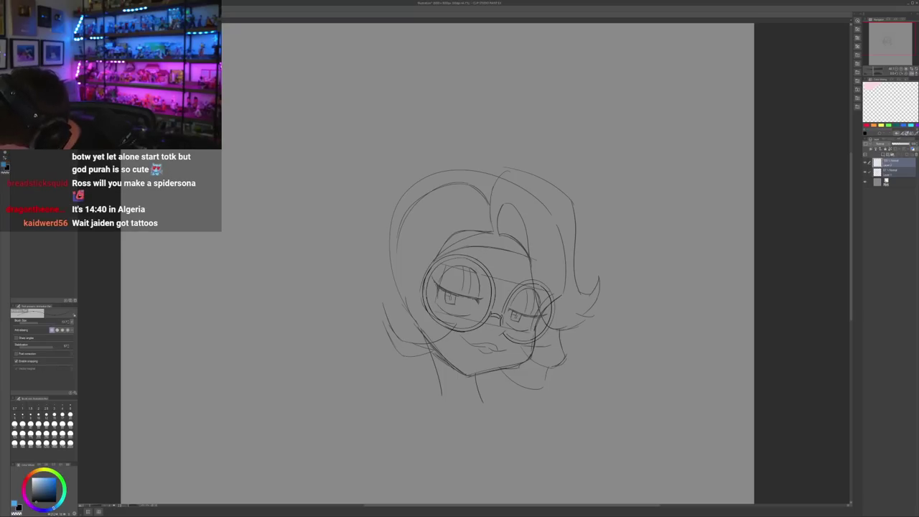
key(h)
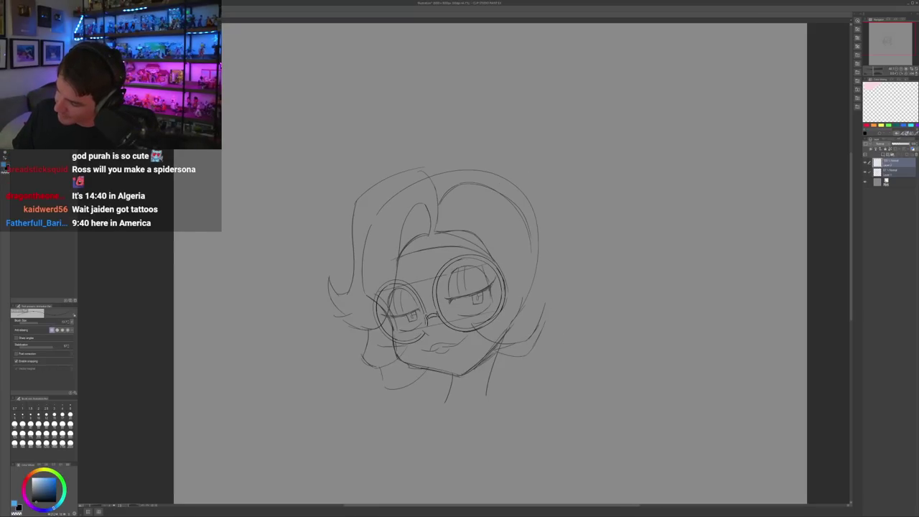
Add small hinges at the outer edges of the glasses and a row of diamond-shaped spikes above each lens, checking the mirrored view
key(h)
key(h)
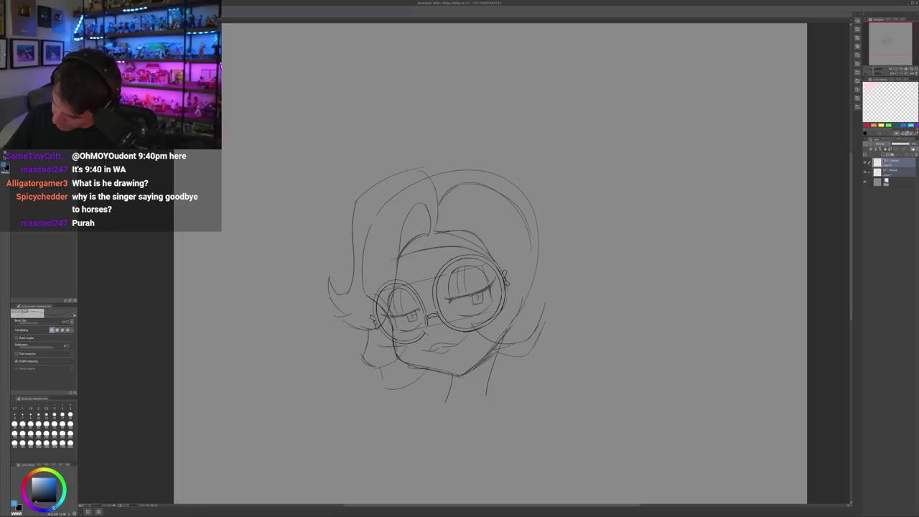
key(h)
key(h)
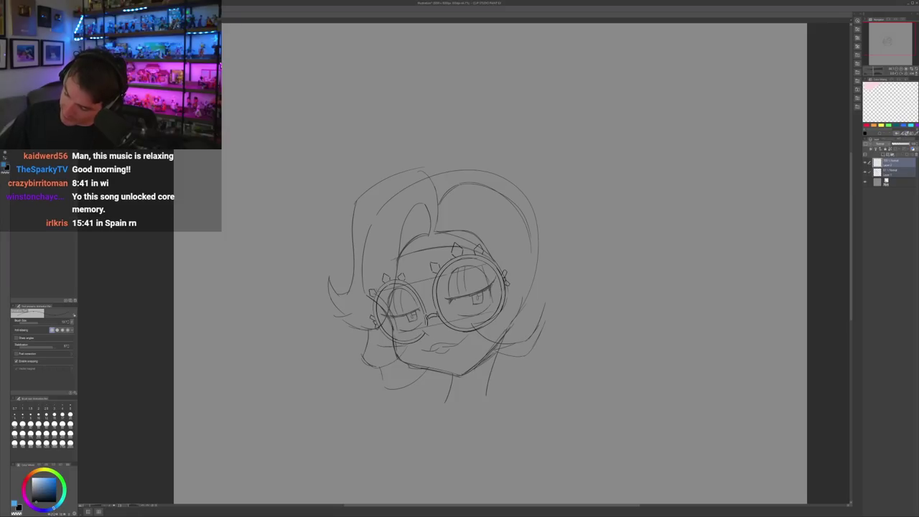
key(h)
key(h)
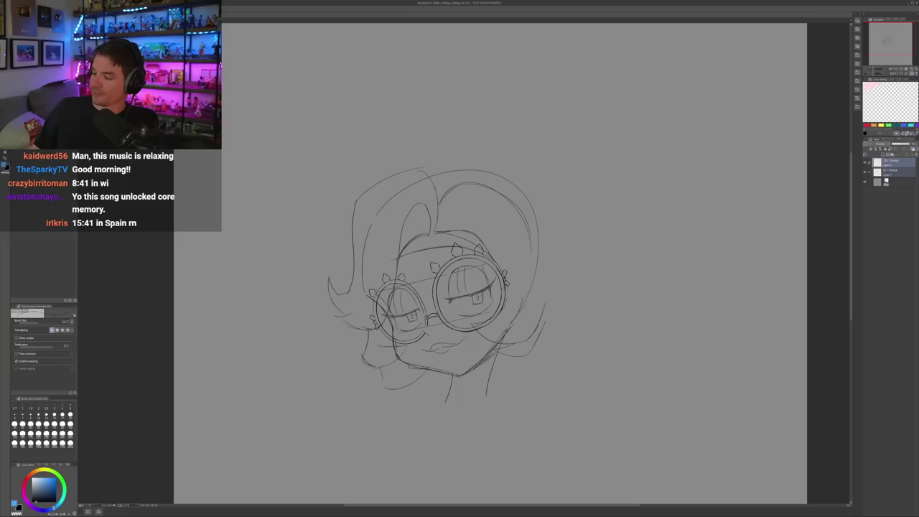
On the faded head sketch layer, draw two large rounded hair loops on top of the head and check them mirrored
click(892, 172)
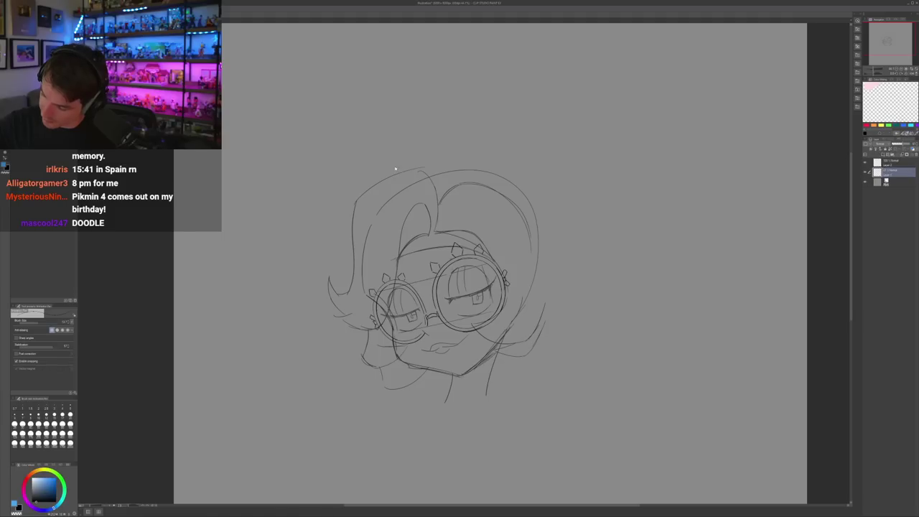
mouse_move(391, 176)
mouse_down()
mouse_move(413, 116)
mouse_move(387, 156)
mouse_move(398, 126)
mouse_move(407, 134)
mouse_move(422, 120)
mouse_move(456, 149)
mouse_up()
key(ctrl+z)
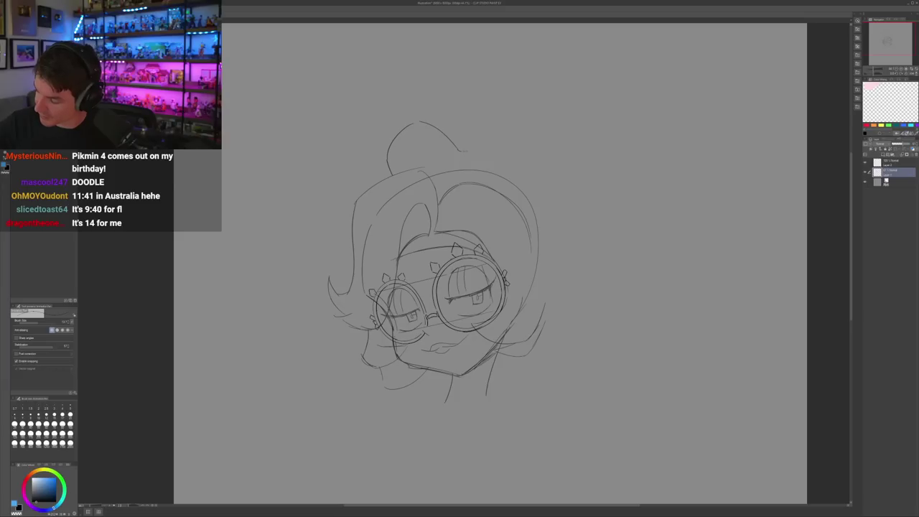
mouse_move(464, 150)
mouse_down()
mouse_move(502, 132)
mouse_move(534, 155)
mouse_move(510, 134)
mouse_move(539, 160)
mouse_up()
key(h)
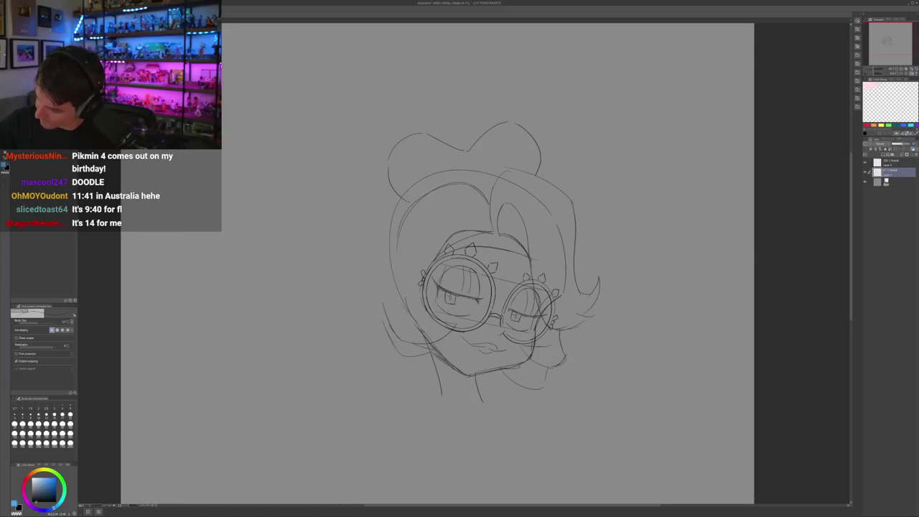
key(h)
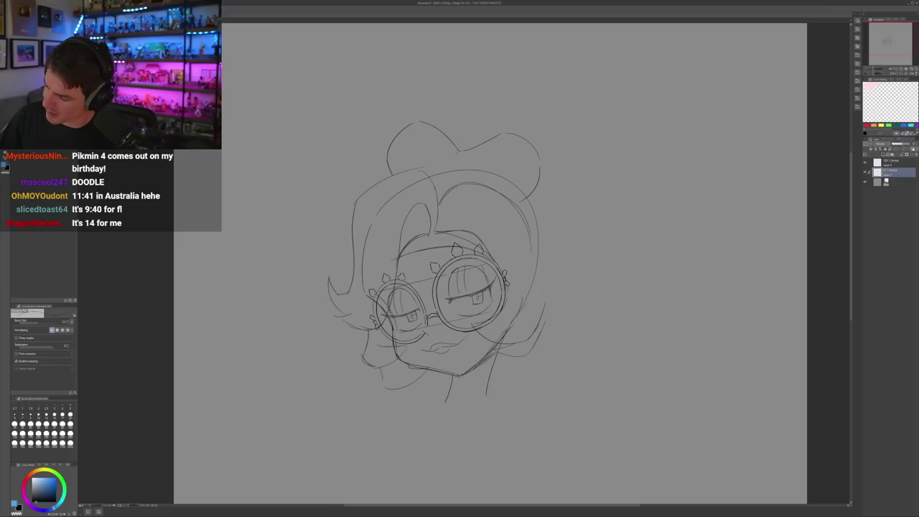
Draw a thin upright hairpin between the two hair loops and erase the head outline crossing beneath the near loop
drag(458, 149, 461, 140)
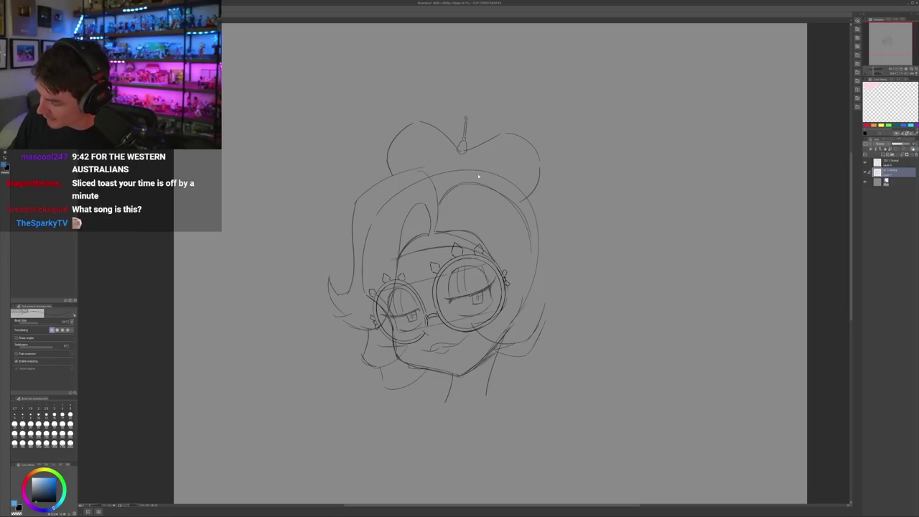
key(e)
drag(504, 178, 519, 188)
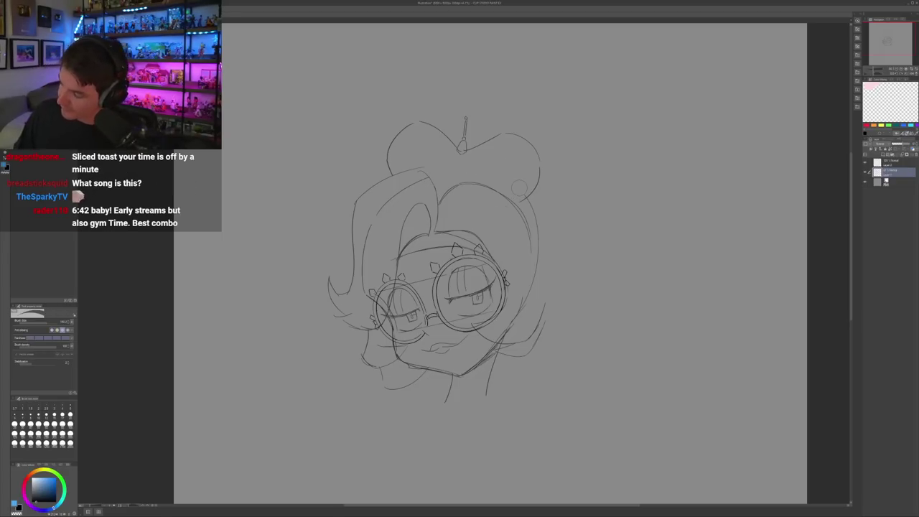
Draw curved inner openings and short interior lines in both hair loops
key(h)
key(h)
key(p)
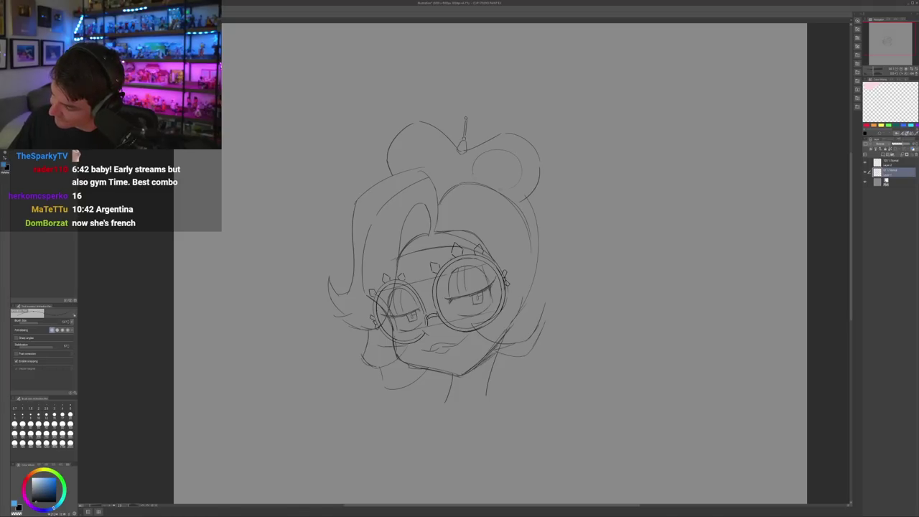
drag(406, 167, 448, 159)
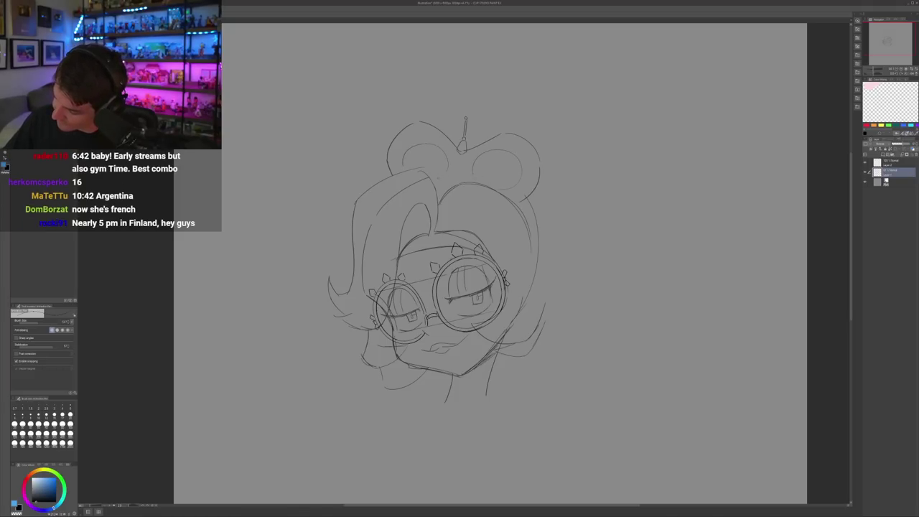
drag(474, 171, 526, 174)
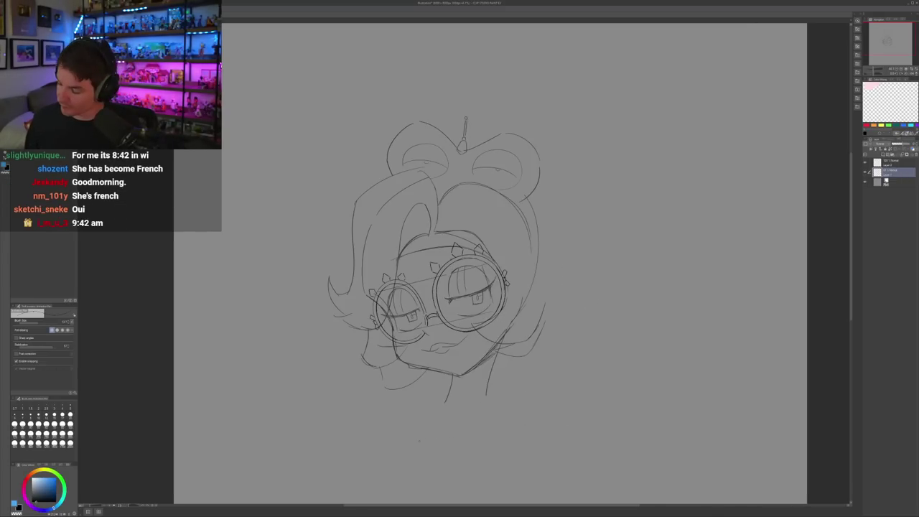
drag(500, 190, 556, 235)
key(ctrl+z)
key(ctrl+z)
drag(535, 200, 552, 232)
key(ctrl+z)
drag(535, 198, 553, 242)
key(ctrl+z)
key(ctrl+z)
mouse_move(530, 198)
mouse_down()
mouse_move(553, 236)
mouse_move(551, 254)
mouse_move(565, 244)
mouse_move(550, 282)
mouse_up()
key(ctrl+z)
key(ctrl+z)
drag(567, 245, 554, 282)
key(ctrl+z)
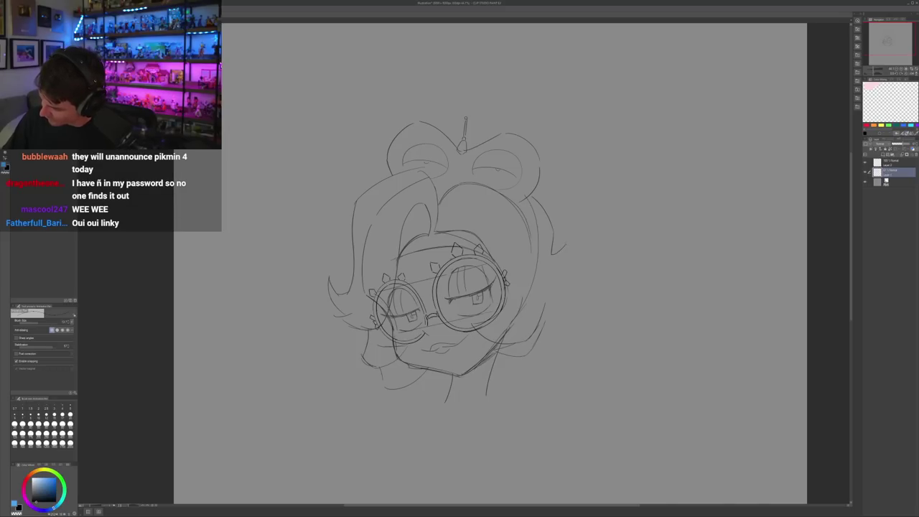
drag(570, 258, 553, 291)
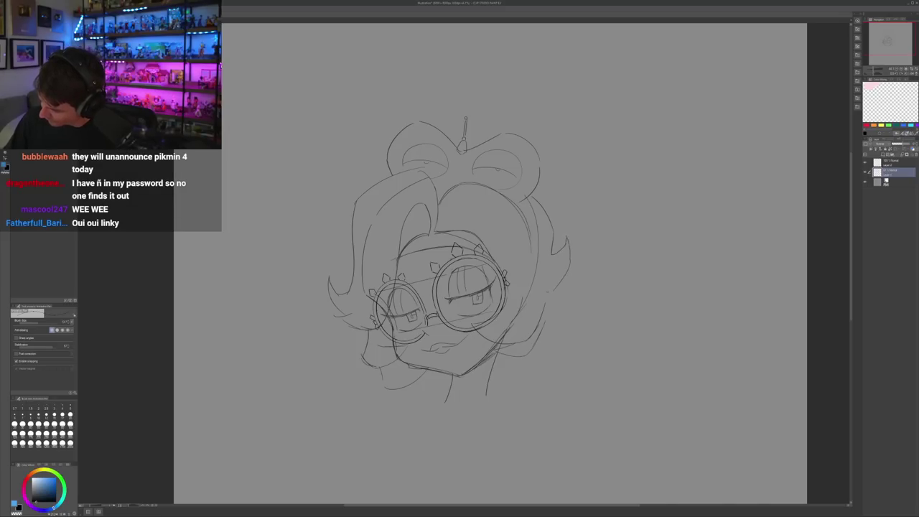
key(h)
key(ctrl+z)
drag(360, 245, 369, 290)
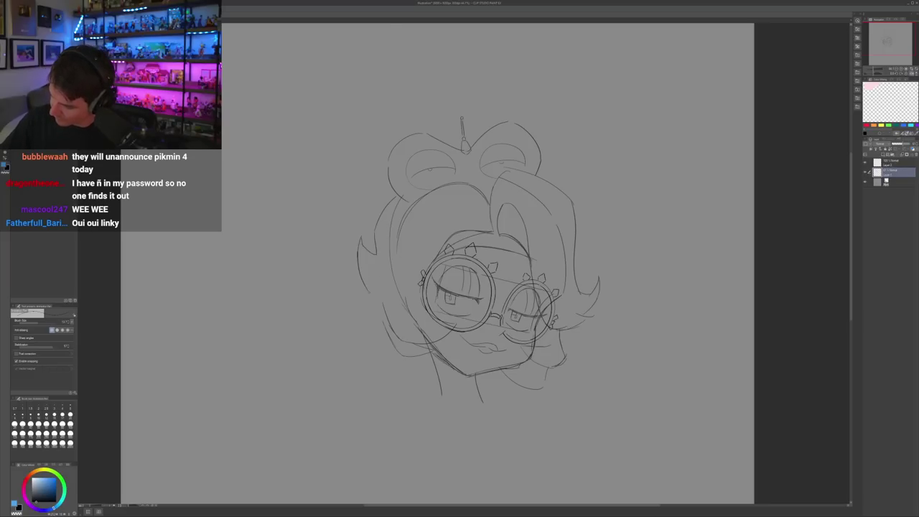
key(ctrl+z)
key(ctrl+z)
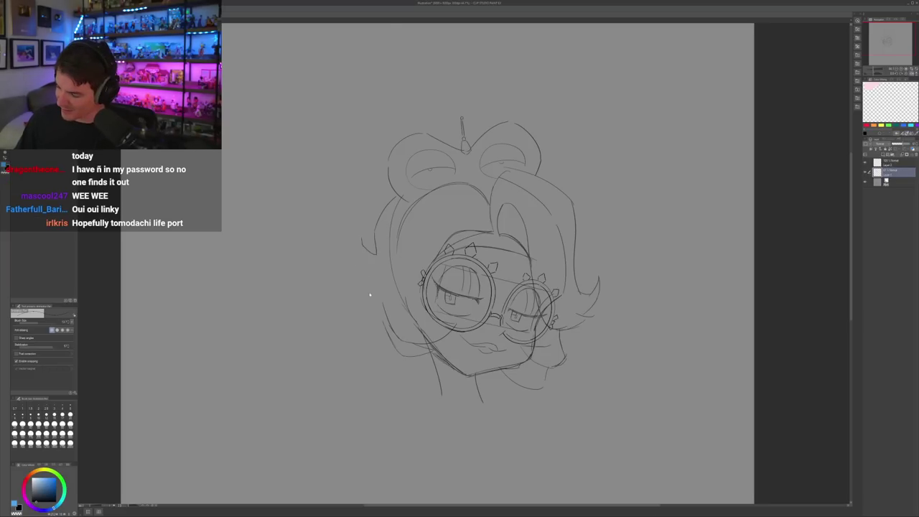
key(ctrl+z)
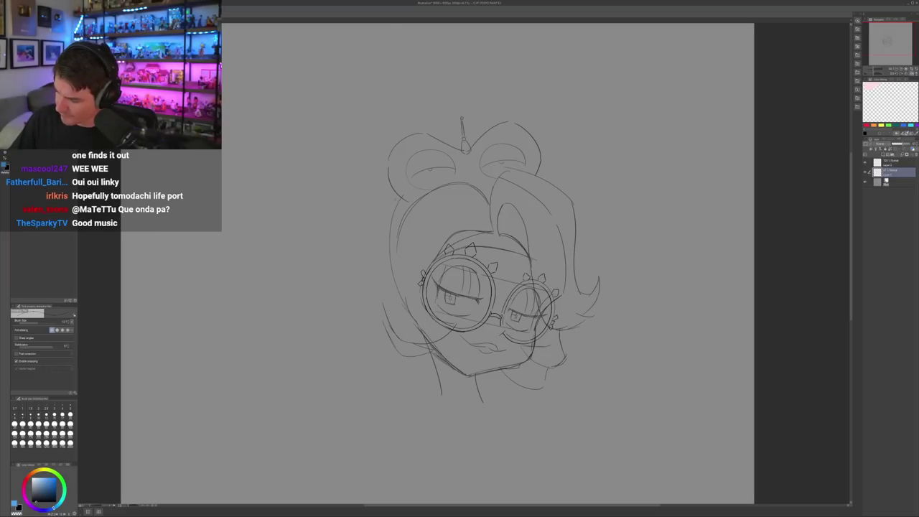
key(ctrl+z)
Draw a long outer hair strand from the near loop down the side of the head, flaring into a pointed flick beside the jaw
drag(395, 197, 374, 248)
key(h)
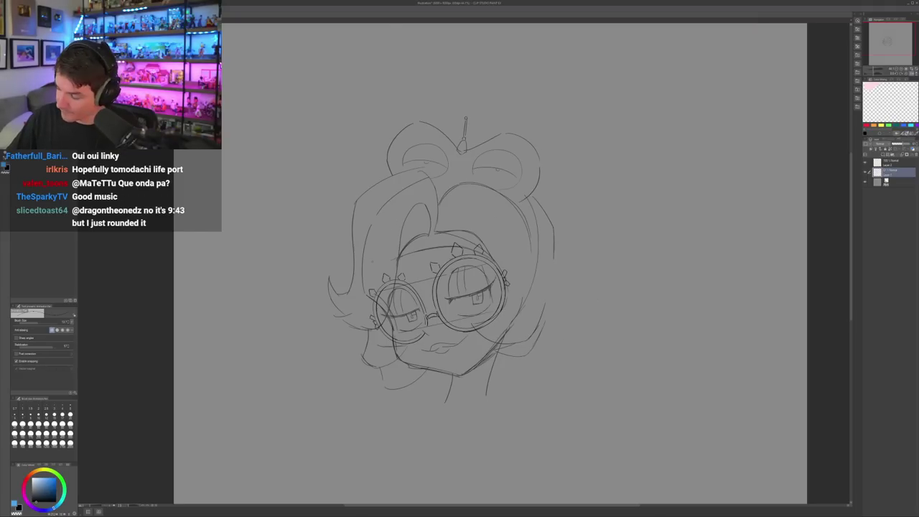
key(ctrl+z)
mouse_move(531, 196)
mouse_down()
mouse_move(550, 217)
mouse_move(542, 205)
mouse_move(563, 295)
mouse_move(540, 327)
mouse_up()
key(ctrl+z)
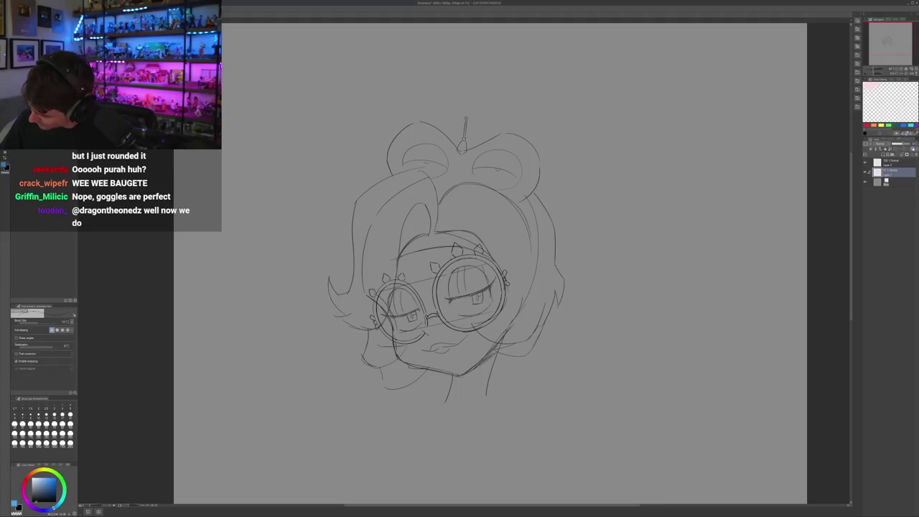
Soften the old lower hair lines beside the jaw with the eraser and redraw them as one contour joining the outer strand
key(h)
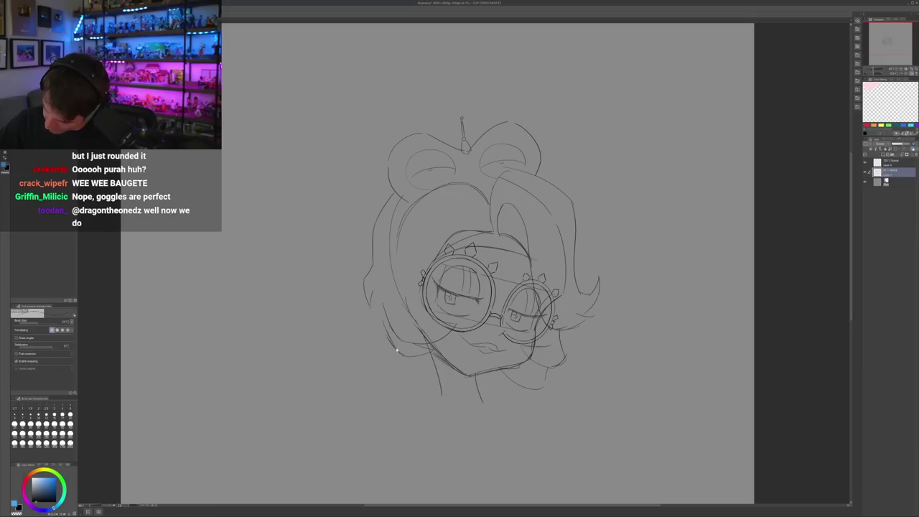
mouse_move(387, 340)
mouse_down()
mouse_move(373, 297)
mouse_move(401, 354)
mouse_move(385, 333)
mouse_up()
key(ctrl+z)
key(e)
key(h)
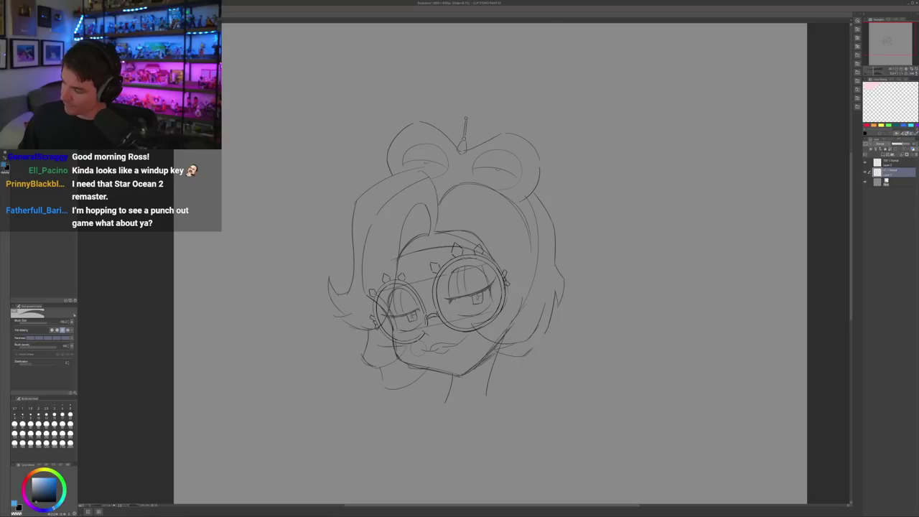
key(p)
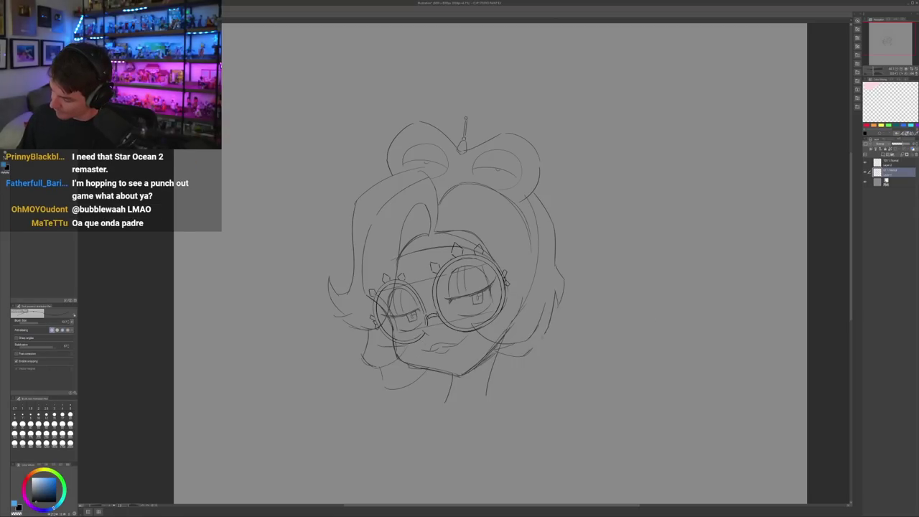
key(h)
key(h)
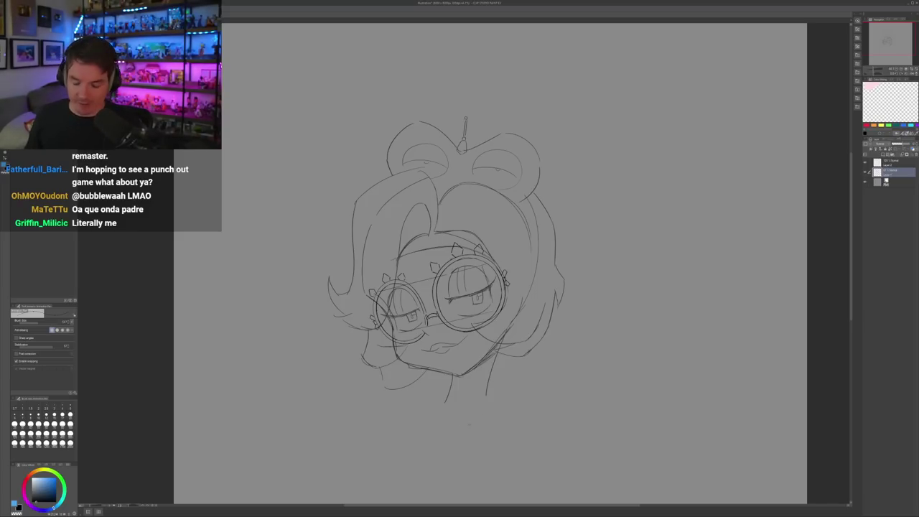
Draw a curved line across the base of the neck, then transform both sketch layers together to move the head higher on the canvas
drag(461, 404, 494, 388)
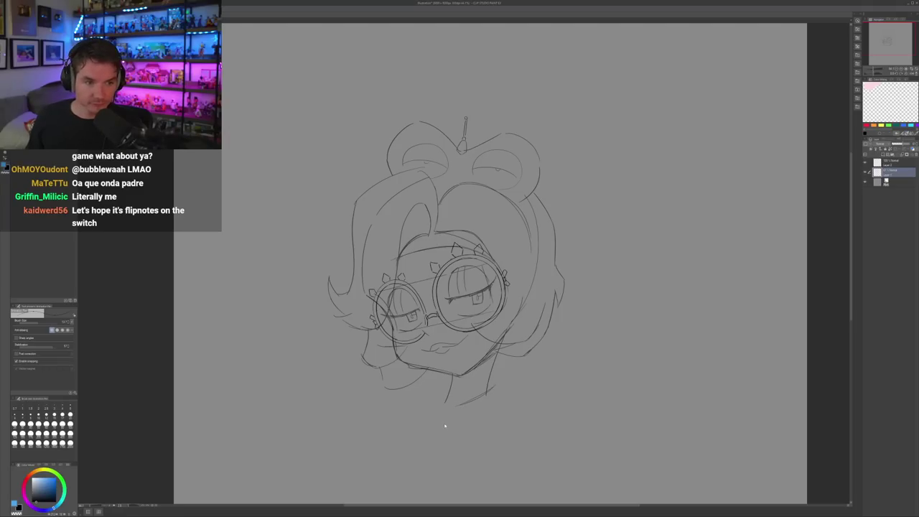
click(869, 163)
key(ctrl+t)
drag(484, 288, 505, 230)
key(Return)
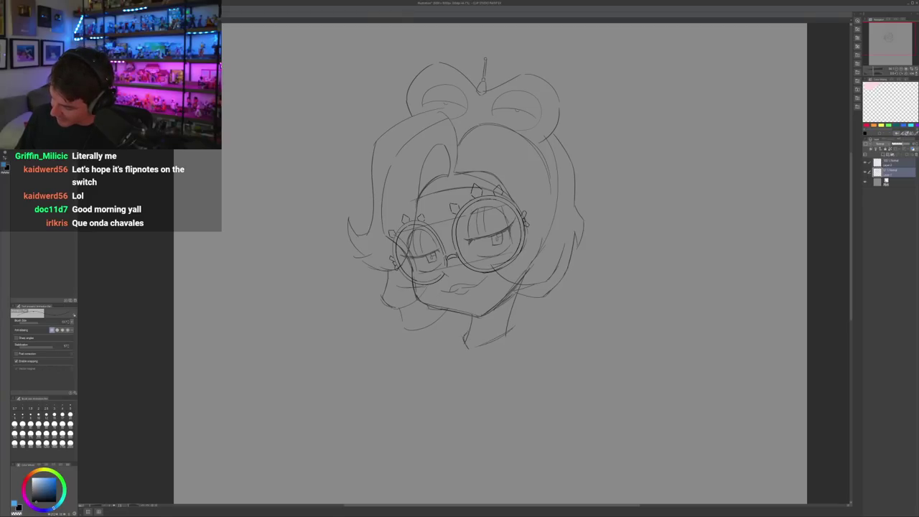
Draw a collar band around the base of the neck with short strokes leading down, and view the whole canvas
mouse_move(460, 336)
mouse_down()
mouse_move(468, 352)
mouse_move(515, 329)
mouse_up()
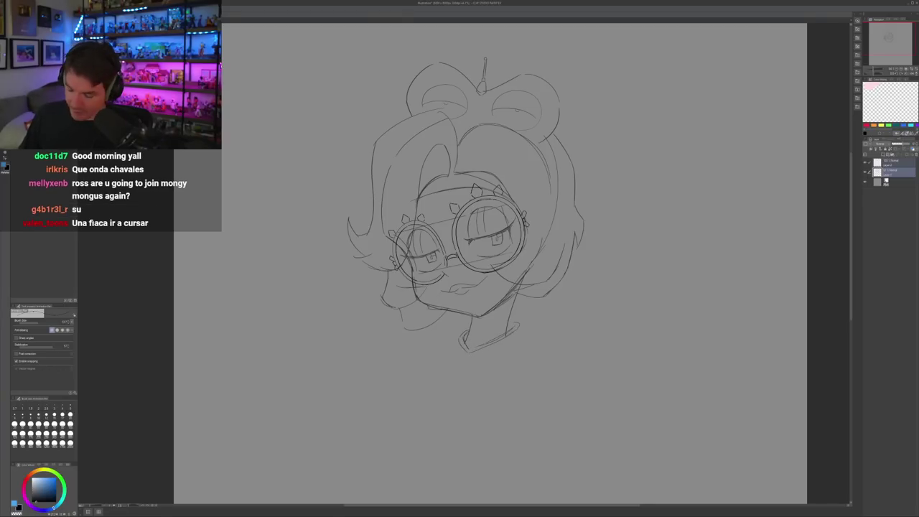
drag(467, 353, 467, 366)
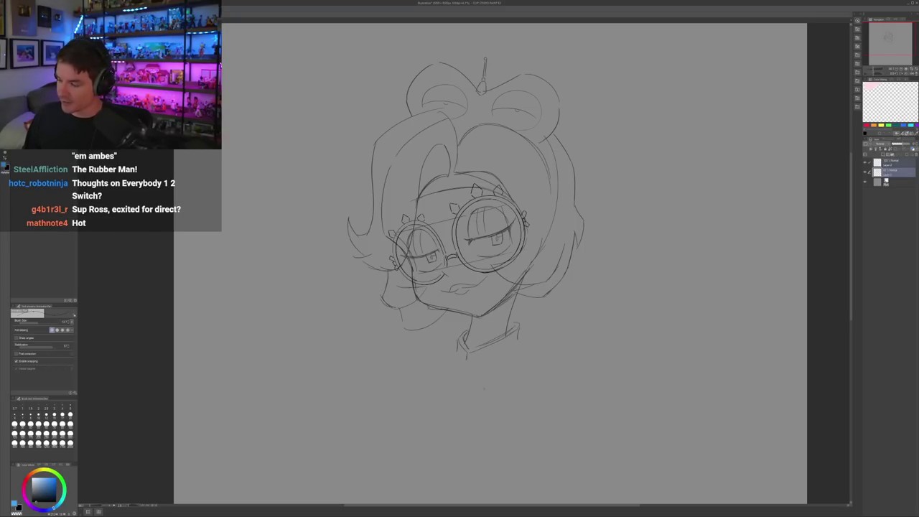
scroll(491, 375, down, 4)
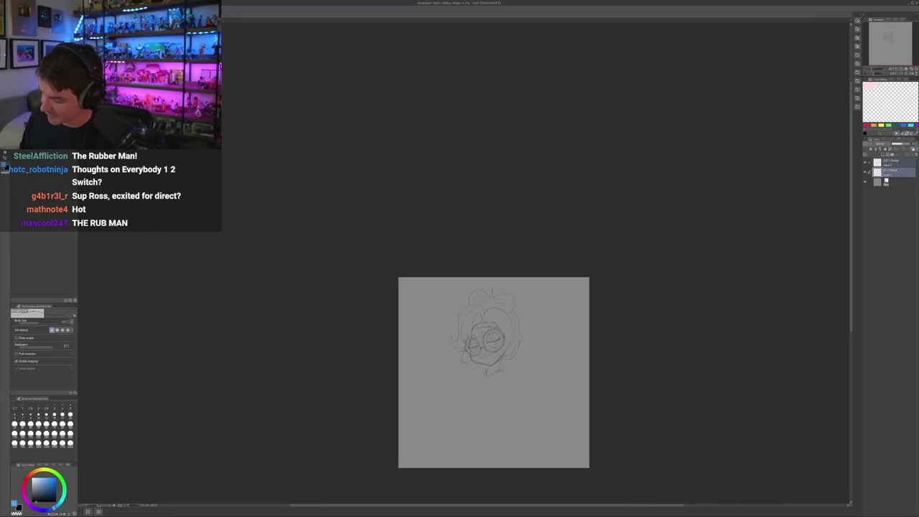
Draw a leaf-shaped neckline cutout on the upper chest below the collar, with a short curved crease inside it
scroll(488, 359, up, 3)
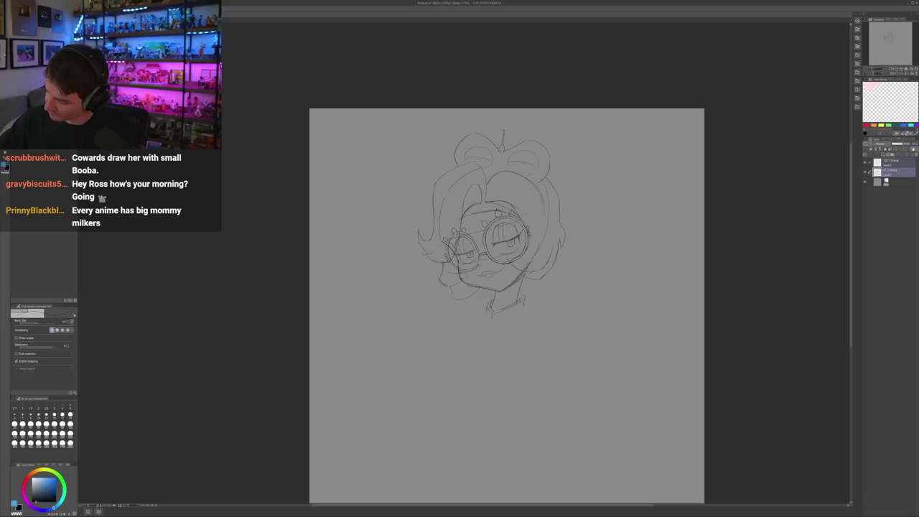
key(h)
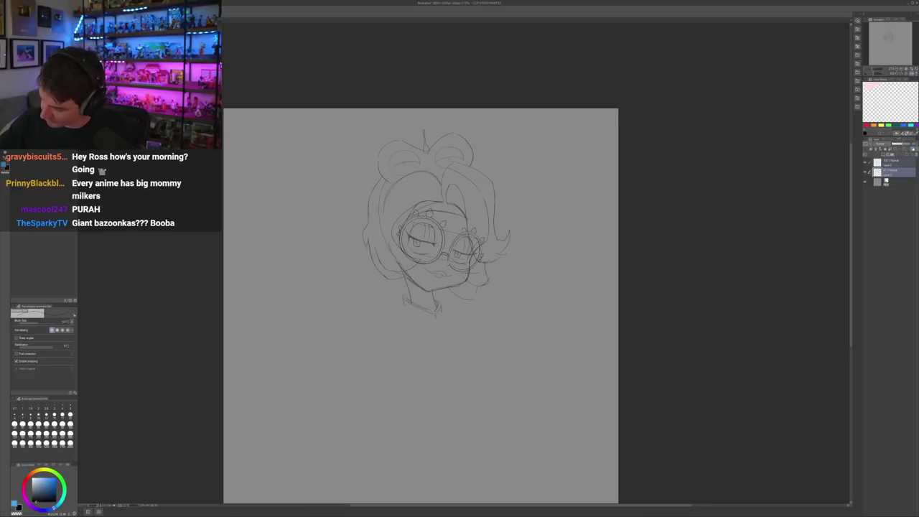
key(h)
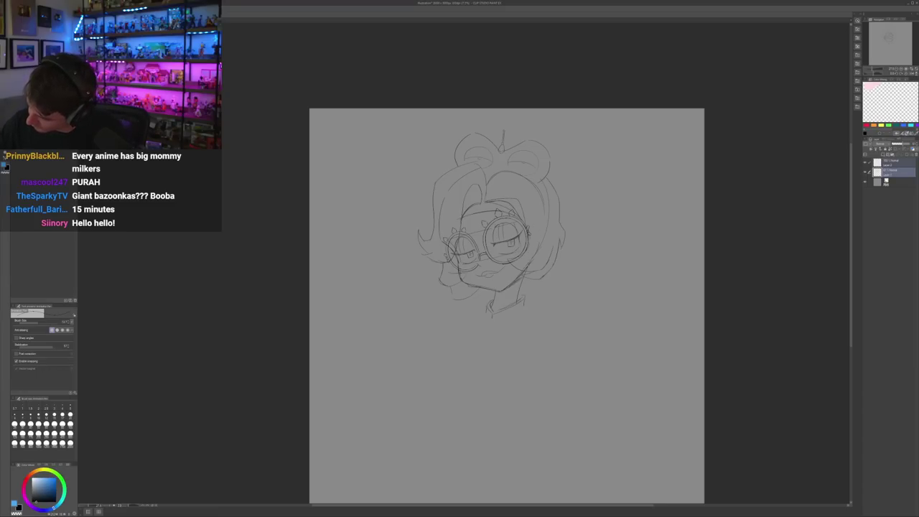
scroll(464, 305, right, 2)
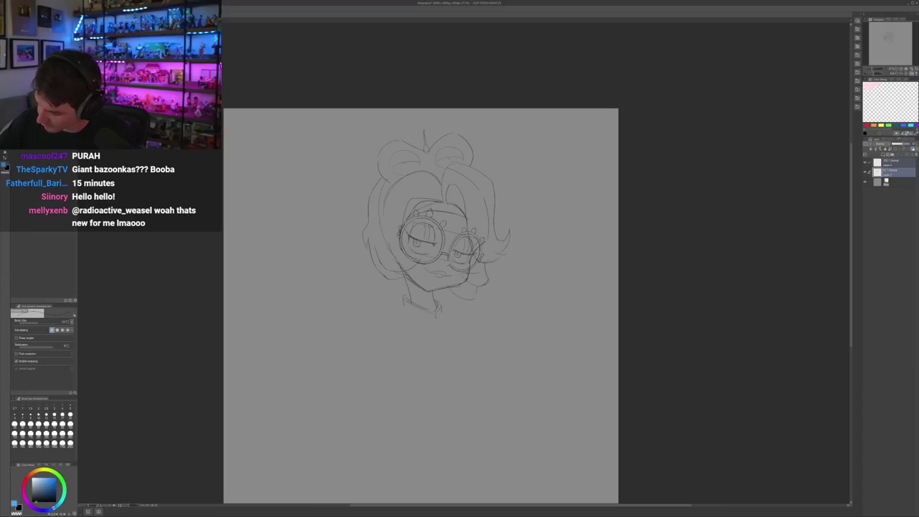
scroll(464, 305, left, 2)
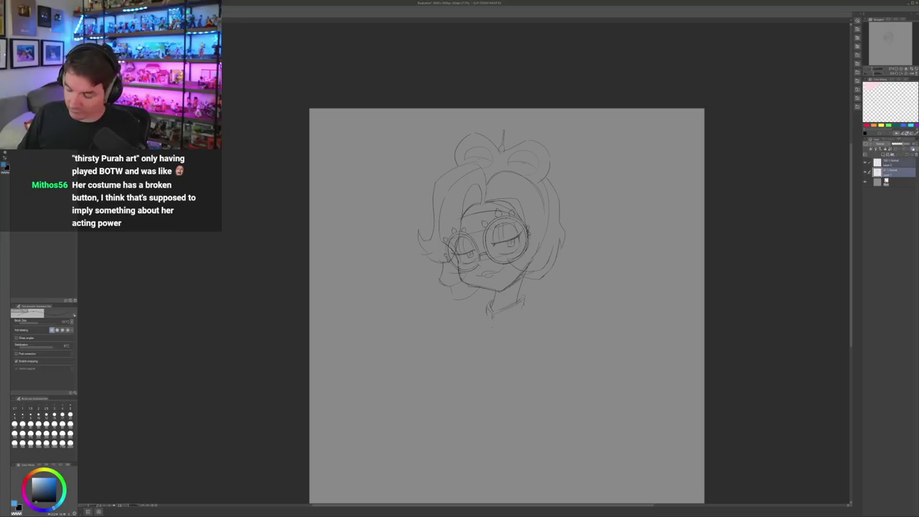
key(ctrl+z)
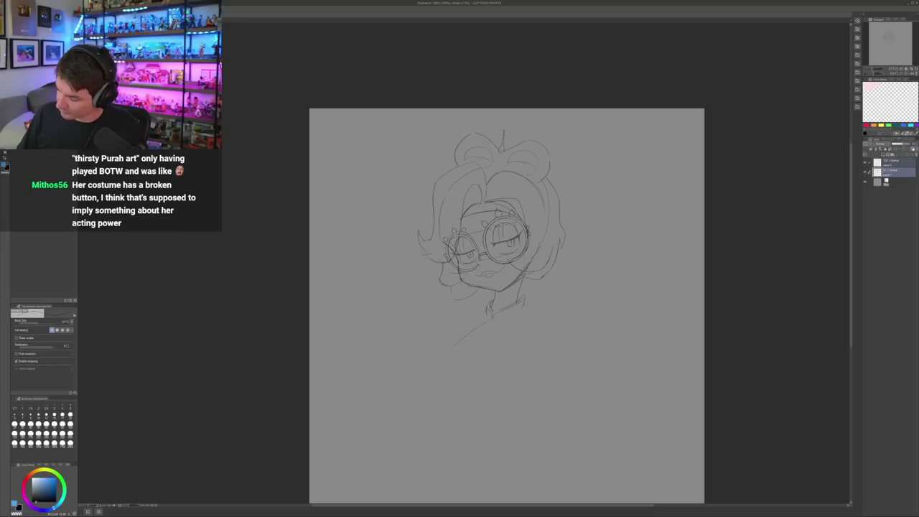
drag(455, 344, 462, 372)
key(h)
key(h)
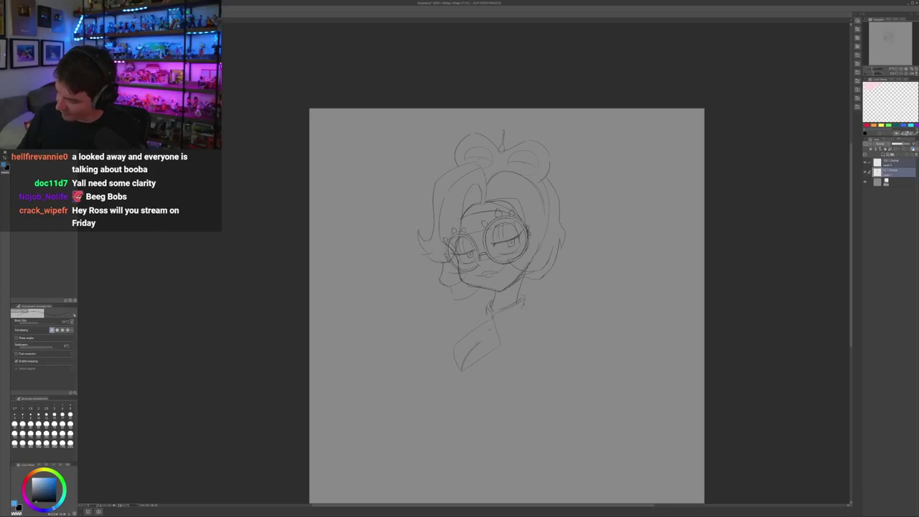
key(h)
key(h)
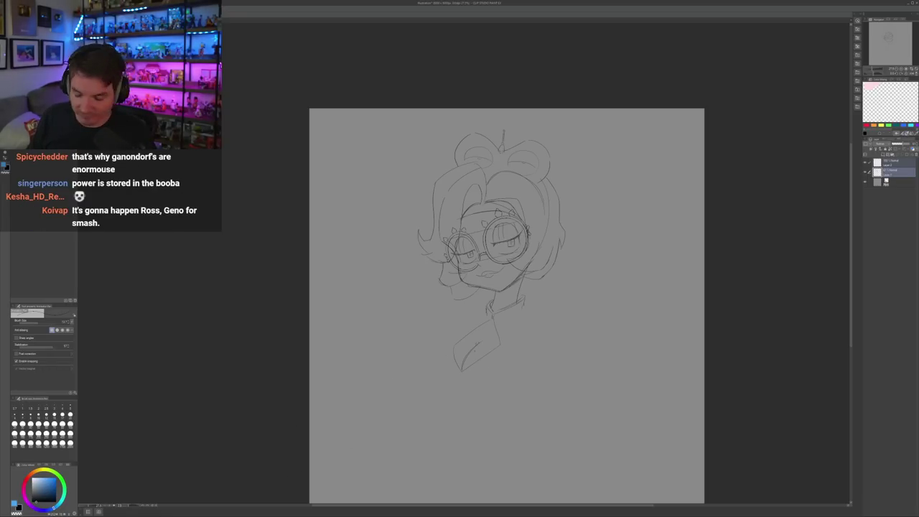
Draw a narrow strap across the upper part of the neckline cutout with a small rounded fastener at its near end
drag(482, 329, 503, 328)
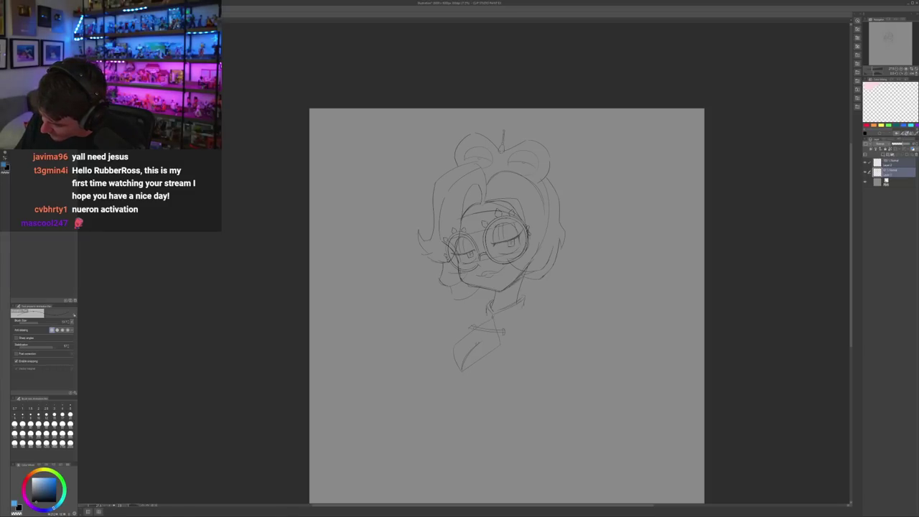
key(h)
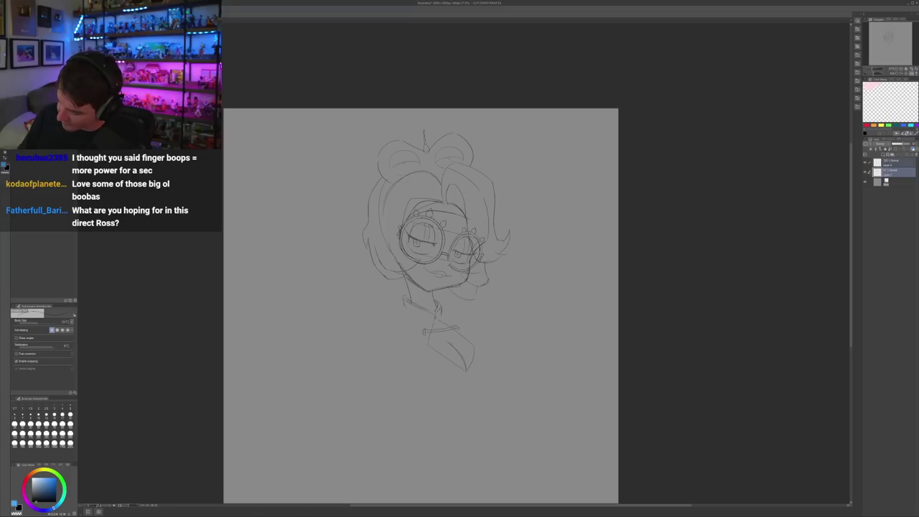
key(c)
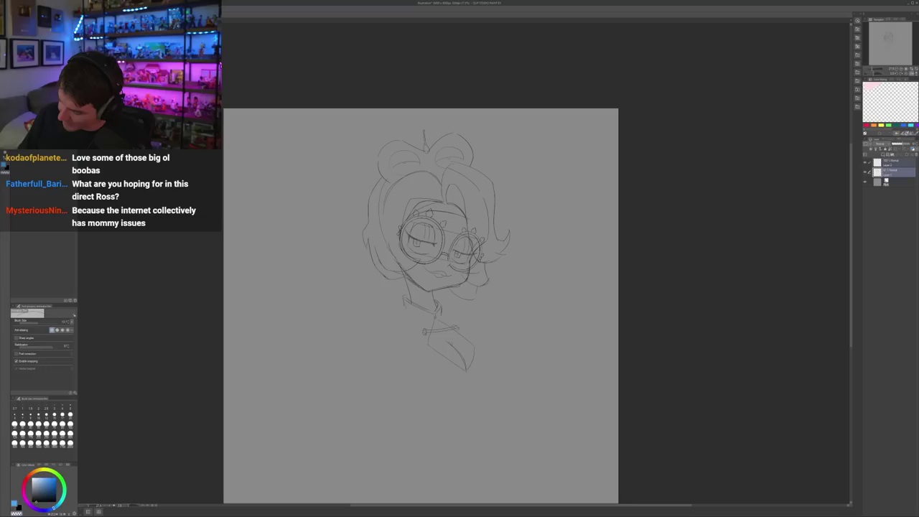
key(h)
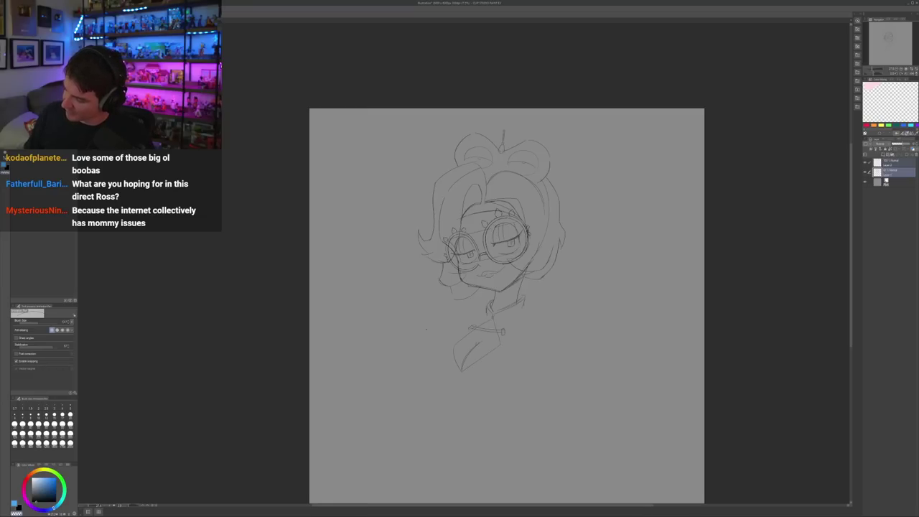
key(e)
key(h)
key(h)
key(p)
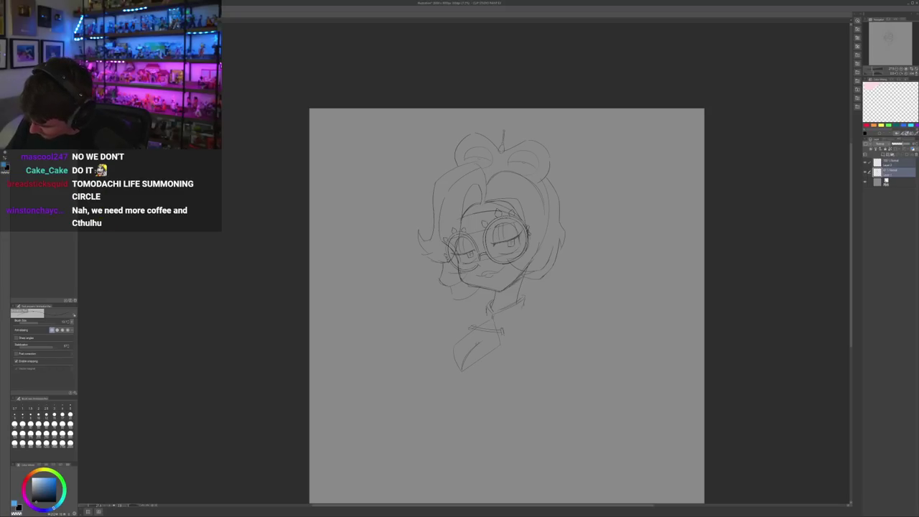
key(h)
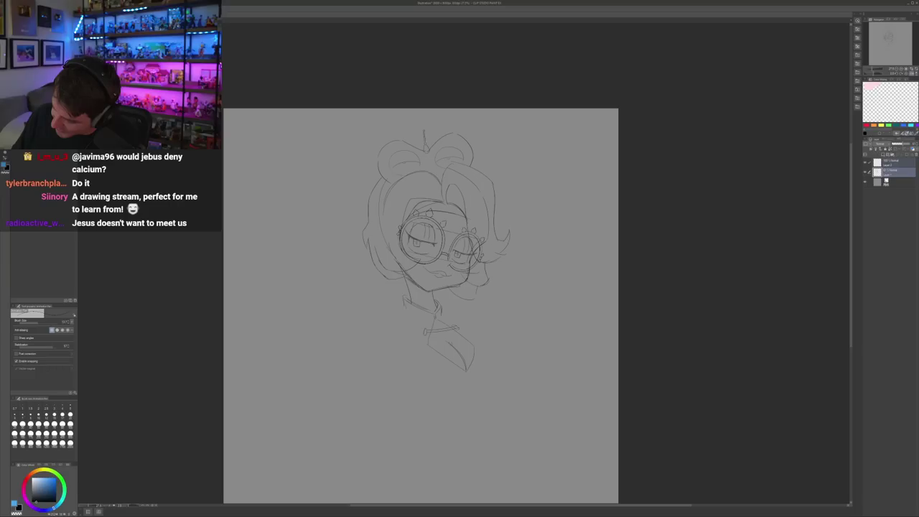
key(h)
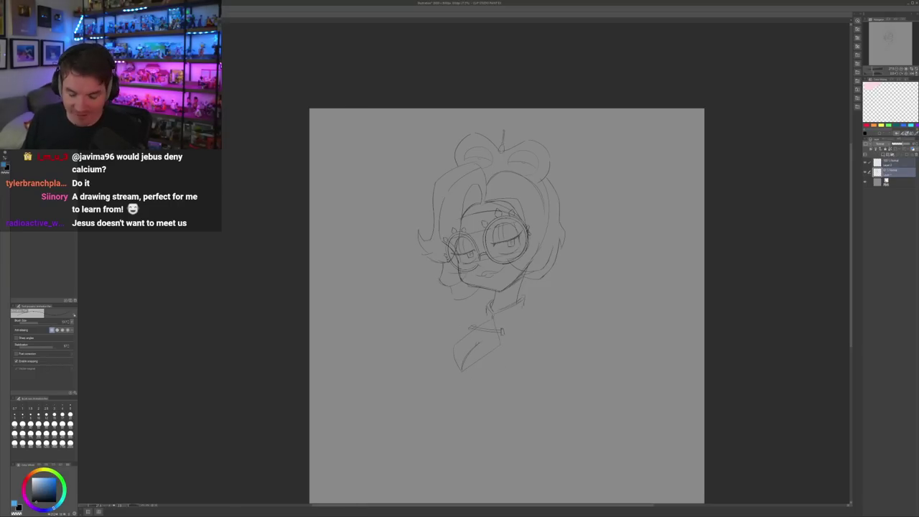
Draw a second strap with a fastener across the cutout below the first, and double the edges of the cutout and collar
scroll(463, 306, right, 3)
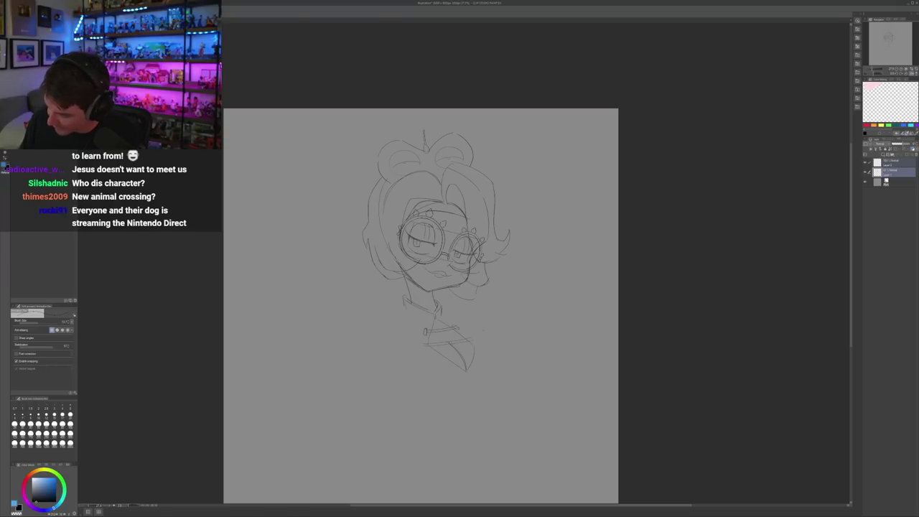
key(h)
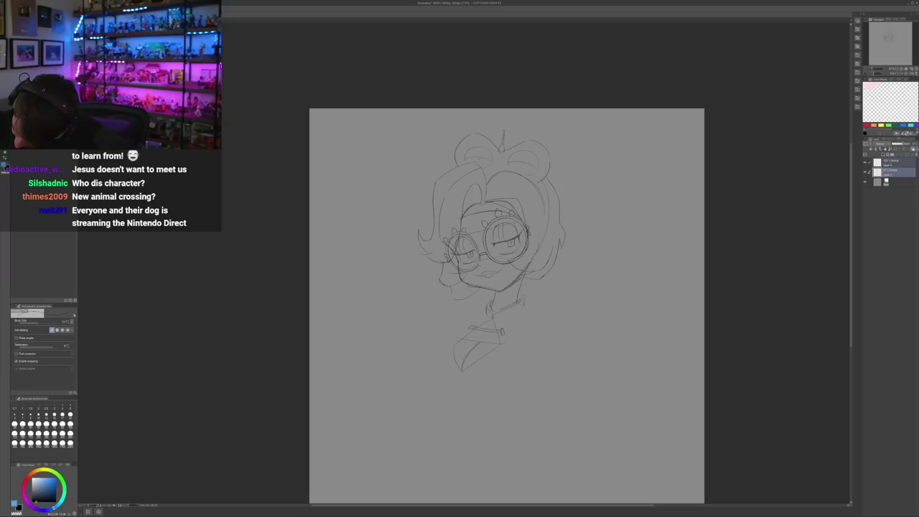
drag(471, 344, 500, 346)
key(h)
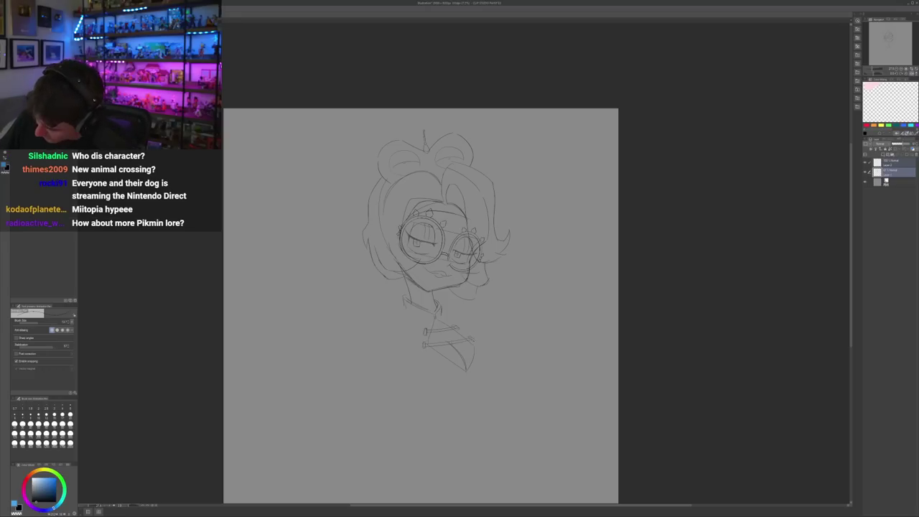
key(h)
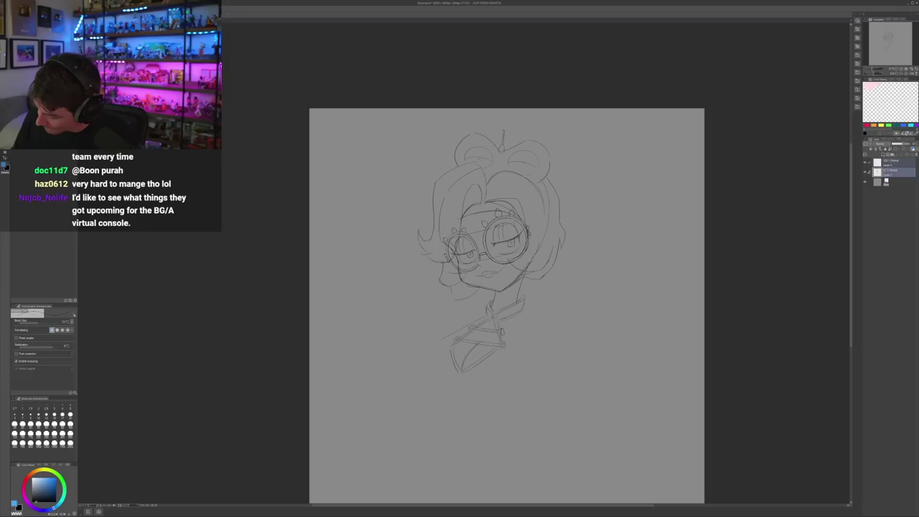
drag(423, 378, 425, 384)
key(ctrl+z)
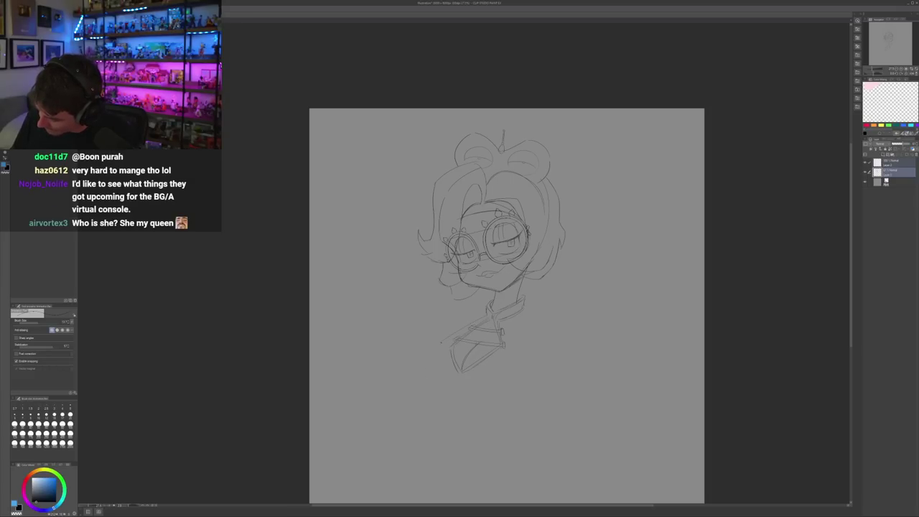
drag(423, 370, 436, 396)
key(ctrl+z)
mouse_move(488, 318)
mouse_down()
mouse_move(424, 381)
mouse_move(442, 401)
mouse_up()
key(ctrl+z)
Draw the far side of the chest as a rounded contour from the shoulder, and add a rounded lower curve for the near side
mouse_move(449, 338)
mouse_down()
mouse_move(425, 366)
mouse_move(431, 392)
mouse_up()
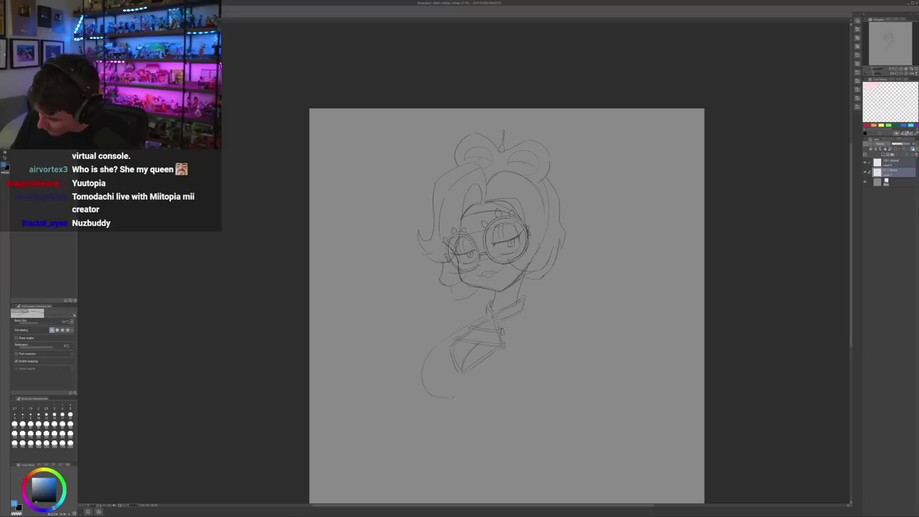
key(ctrl+z)
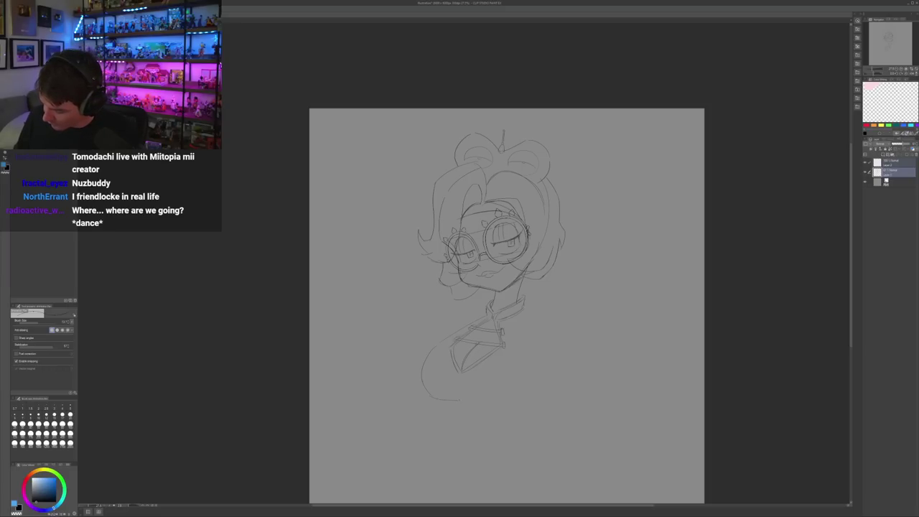
mouse_move(460, 395)
mouse_down()
mouse_move(475, 405)
mouse_move(523, 392)
mouse_up()
key(h)
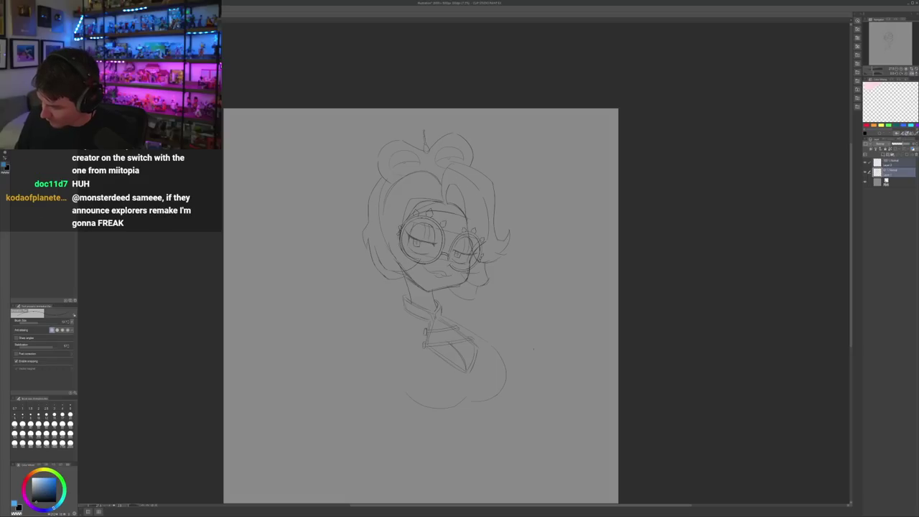
key(h)
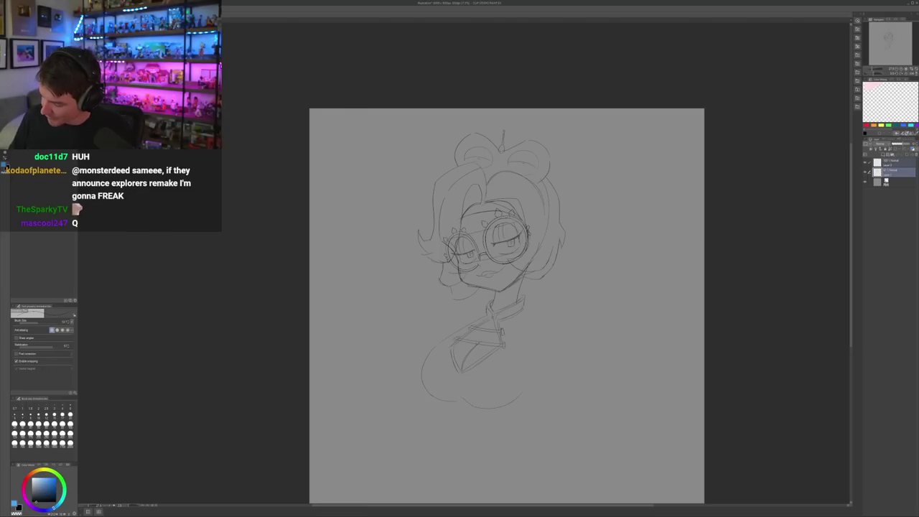
key(h)
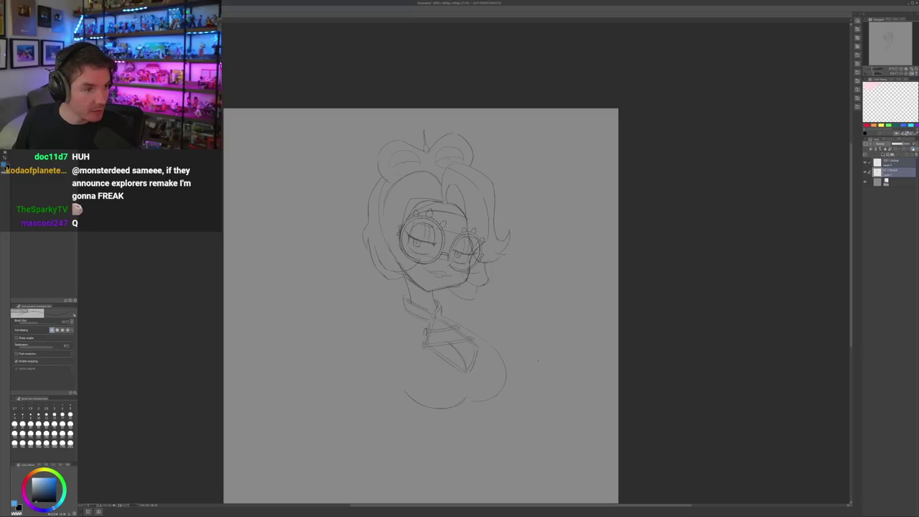
key(h)
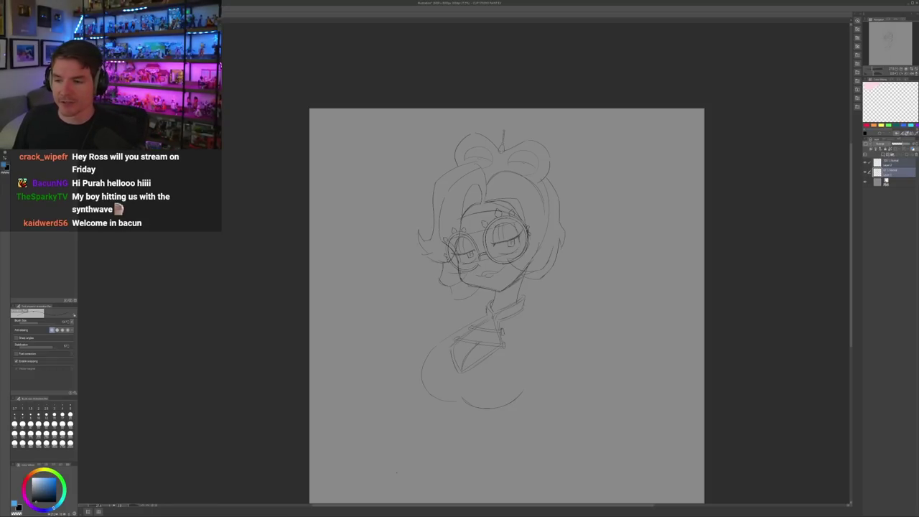
Draw the near side contour of the chest from the collar down to the rounded lower curve
key(h)
key(h)
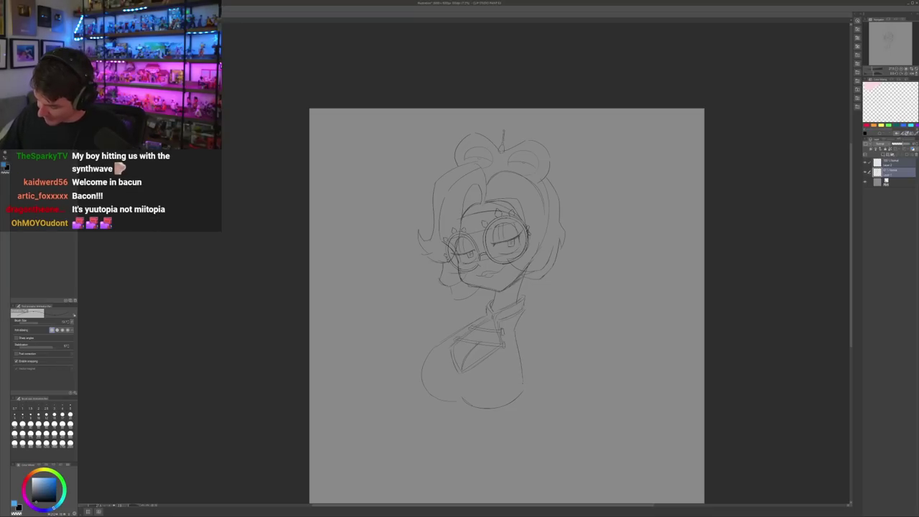
drag(514, 333, 524, 384)
key(h)
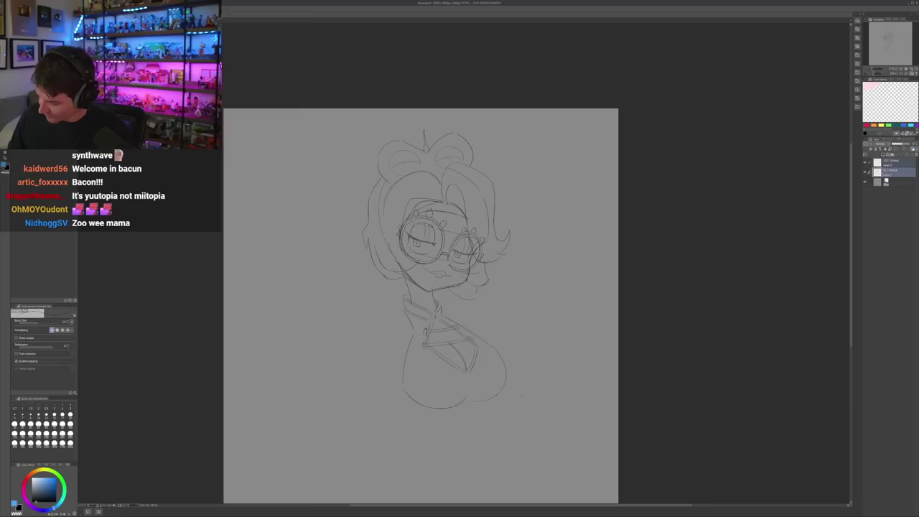
key(h)
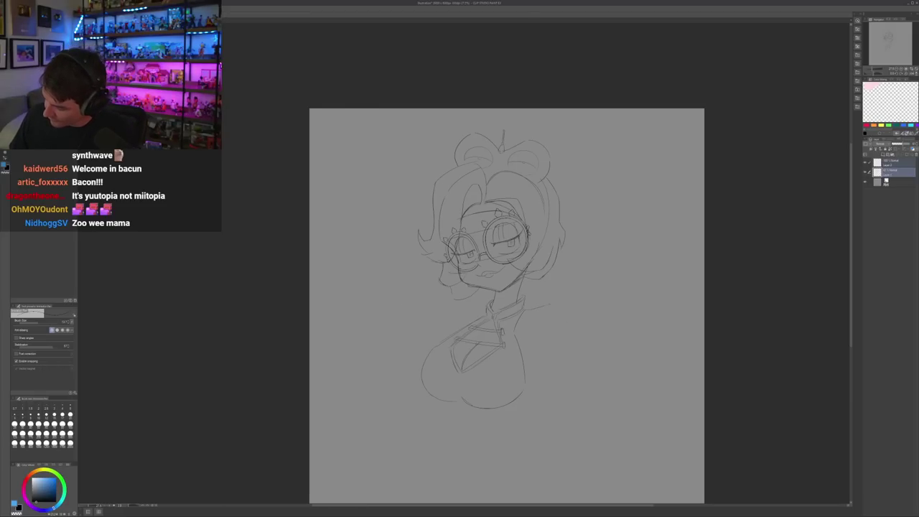
Draw the near shoulder curving out from the collar and continue it down as the outer line of the upper arm
mouse_move(523, 311)
mouse_down()
mouse_move(553, 306)
mouse_move(569, 330)
mouse_up()
key(h)
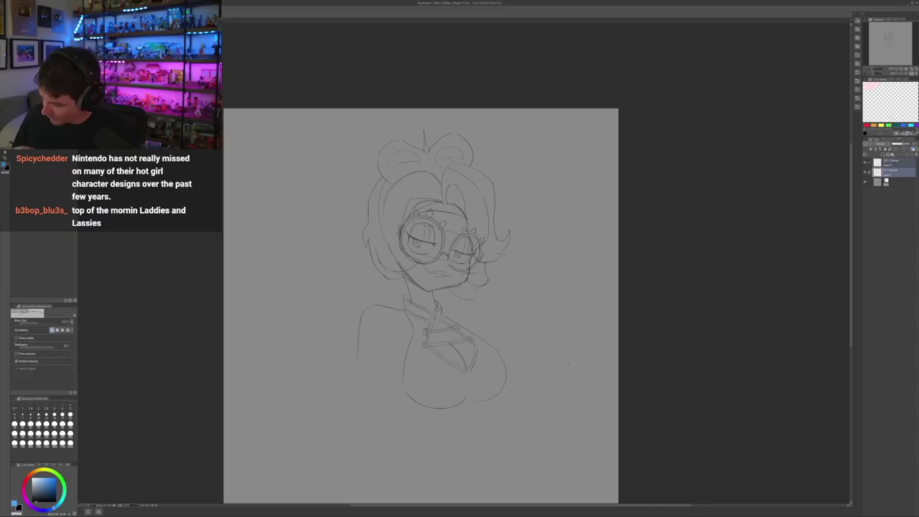
key(ctrl+z)
drag(363, 307, 368, 391)
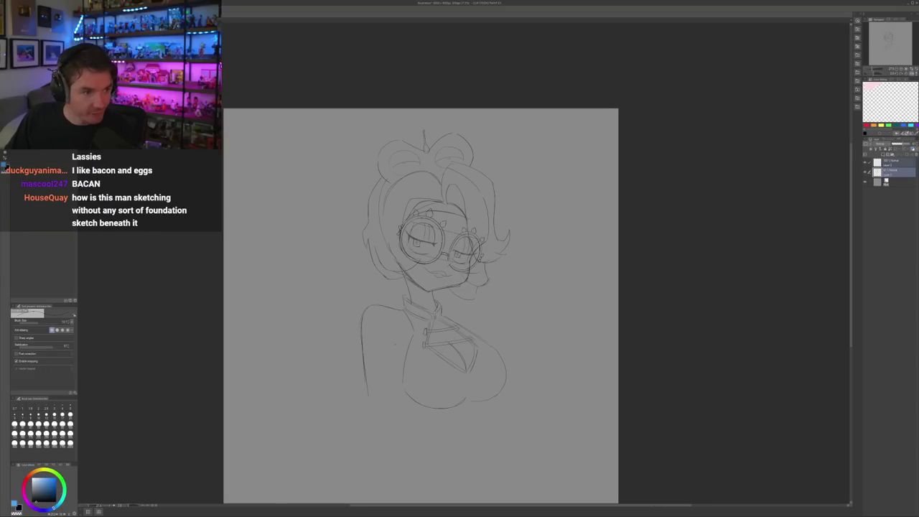
Draw a short armpit crease beside the chest and the inner line of the near upper arm running down from it
key(h)
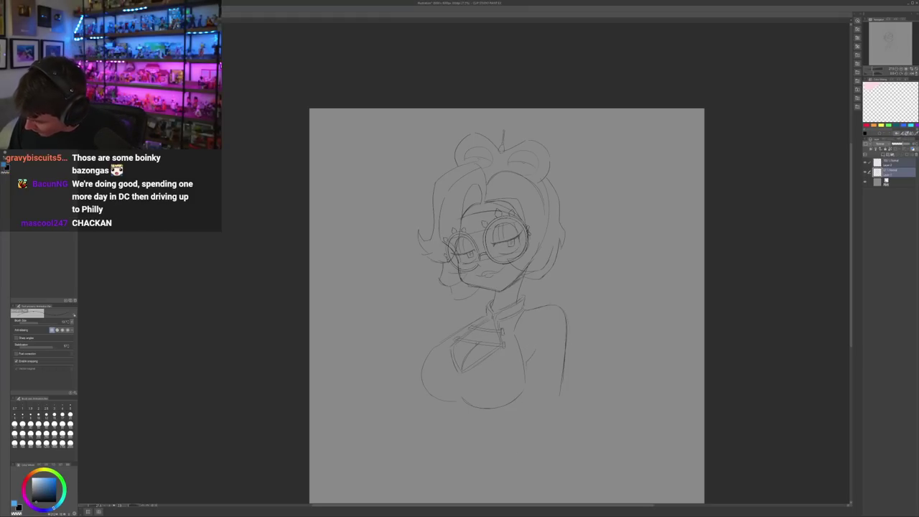
key(h)
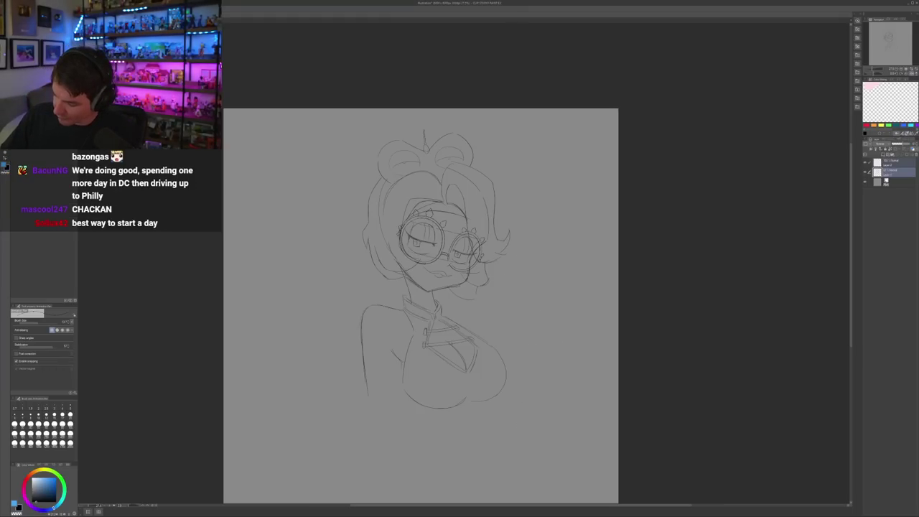
key(h)
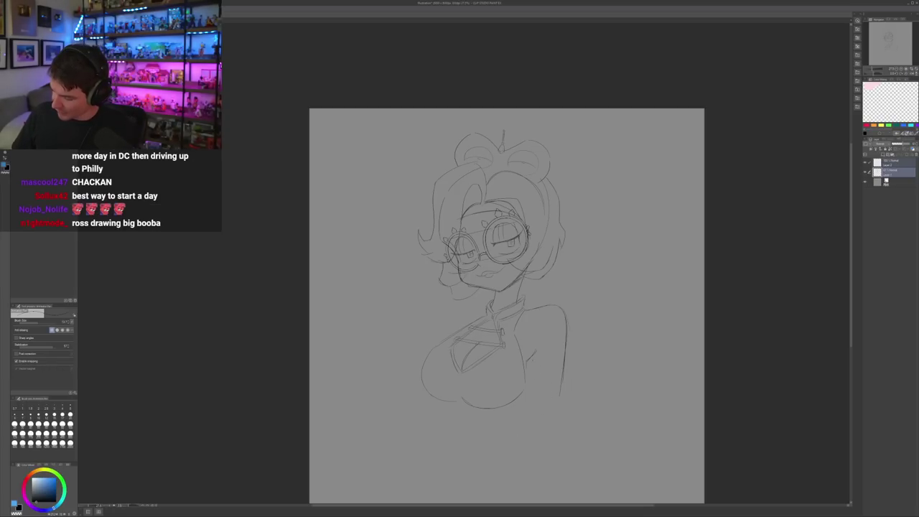
drag(535, 362, 532, 398)
key(ctrl+z)
drag(535, 363, 535, 397)
key(ctrl+z)
key(h)
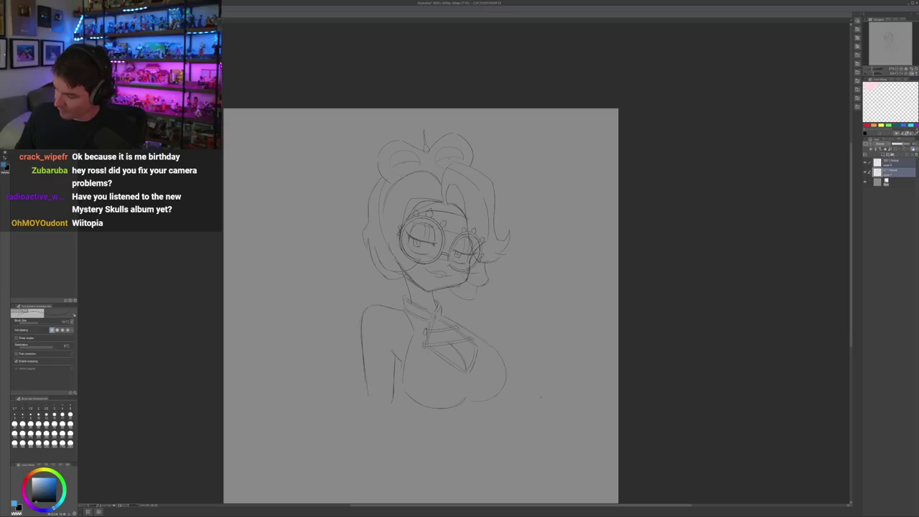
Draw the far shoulder as a curve from the collar down to the far side of the chest, checking it in mirrored view
key(h)
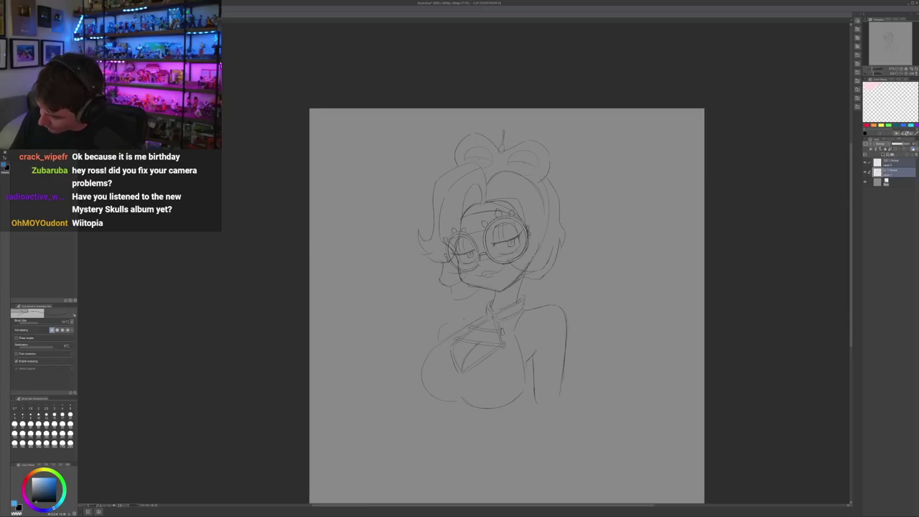
key(h)
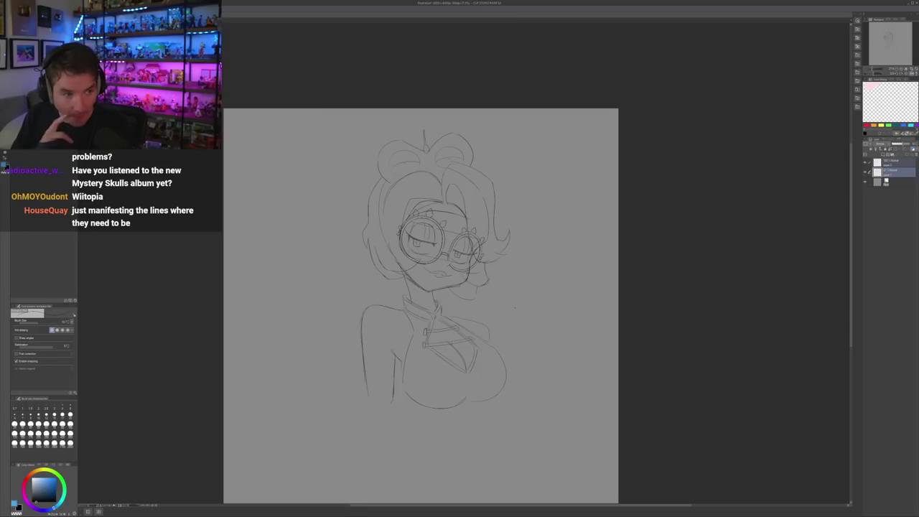
key(h)
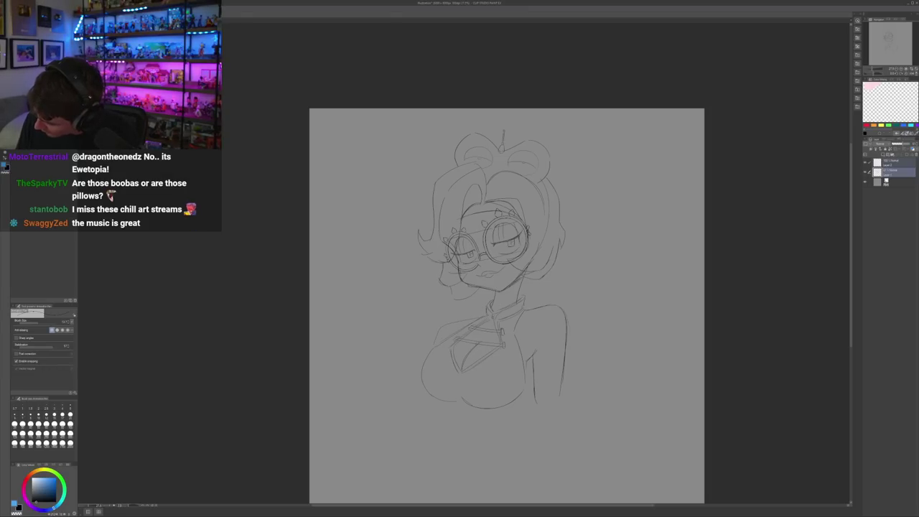
key(h)
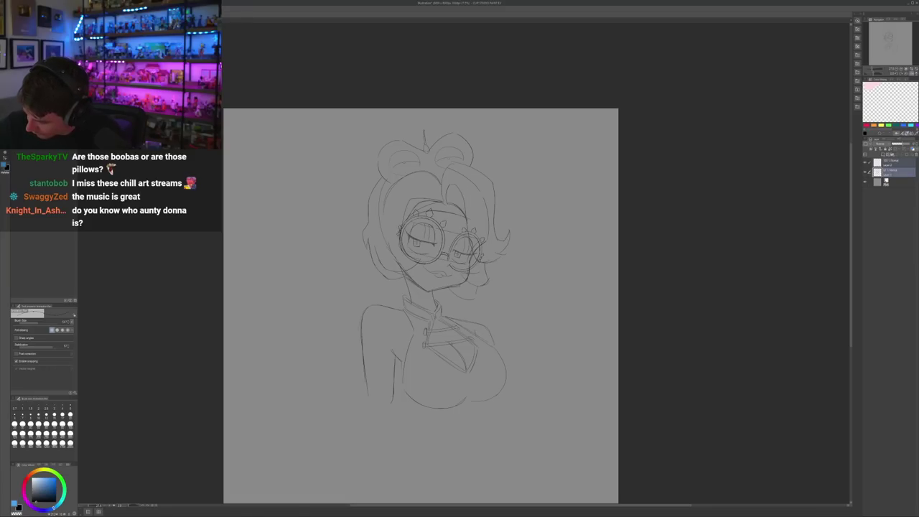
key(h)
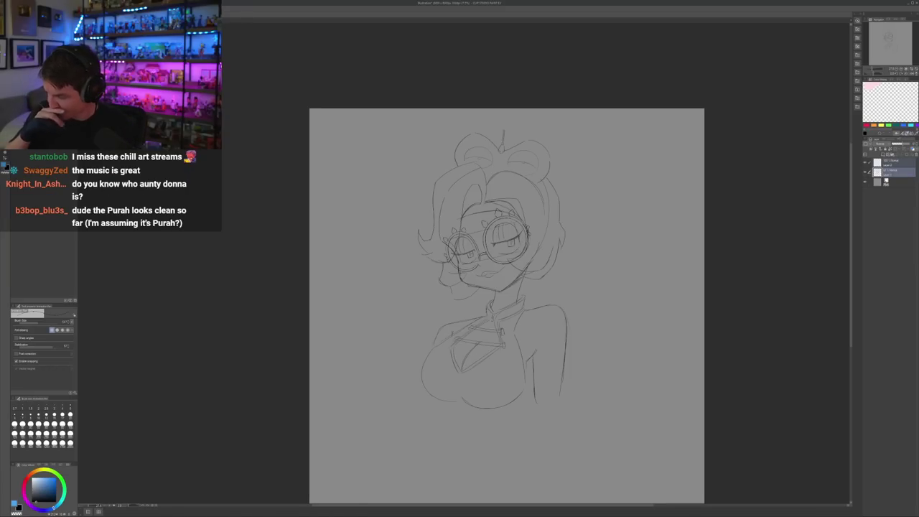
key(h)
key(h)
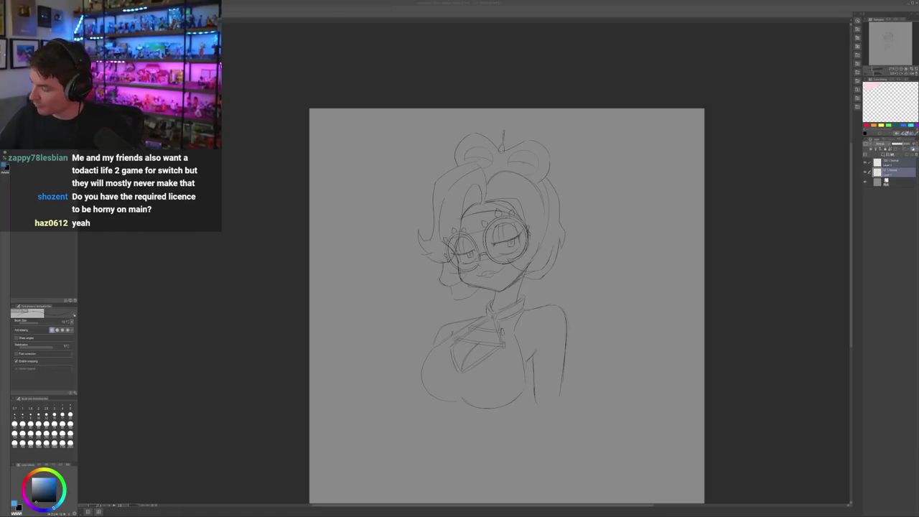
Move the whole sketch lower on the canvas
key(ctrl+t)
drag(528, 328, 520, 375)
key(Return)
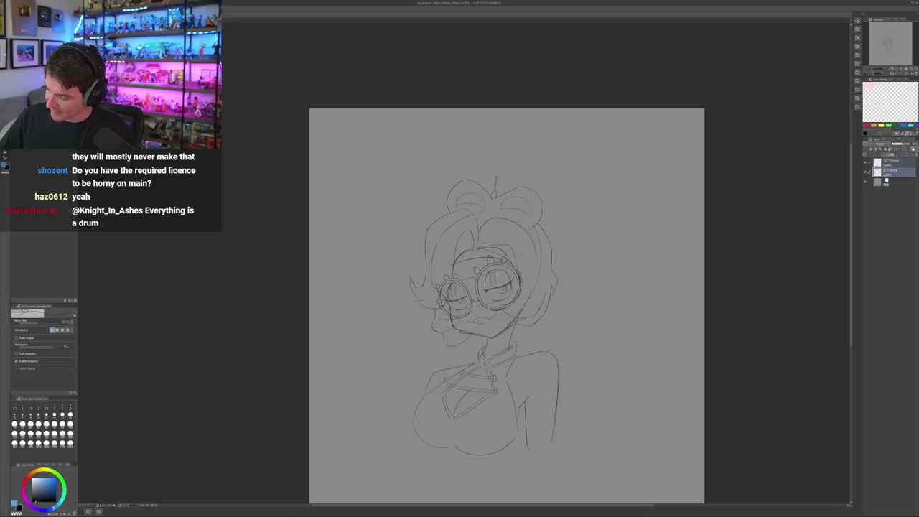
With both sketch layers selected, lasso the head and hair, scale them down slightly, nudge them over the neck, and deselect
click(885, 175)
shift+click(888, 165)
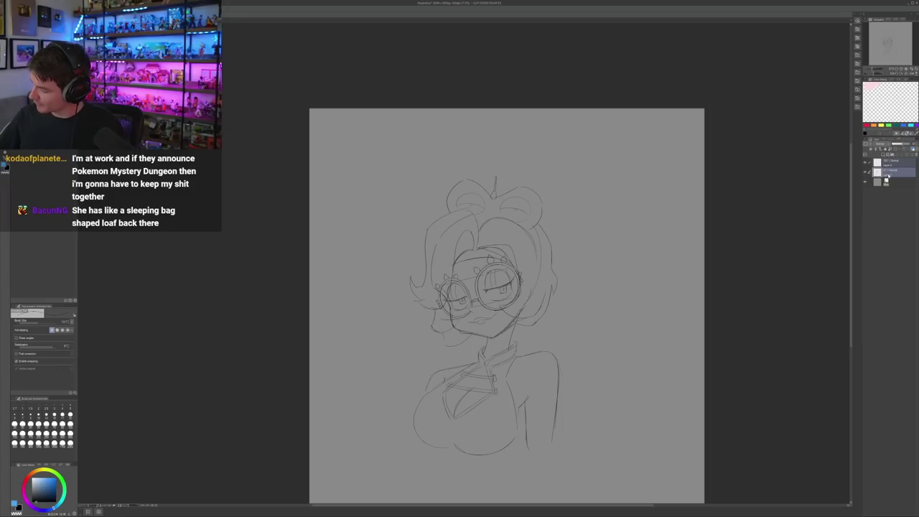
key(m)
mouse_move(377, 336)
mouse_down()
mouse_move(463, 128)
mouse_move(634, 233)
mouse_up()
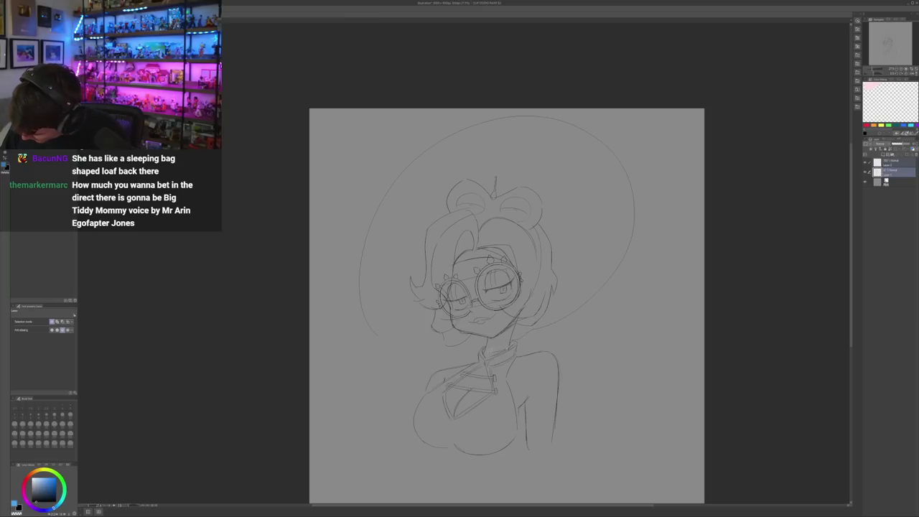
drag(515, 340, 384, 346)
key(ctrl+t)
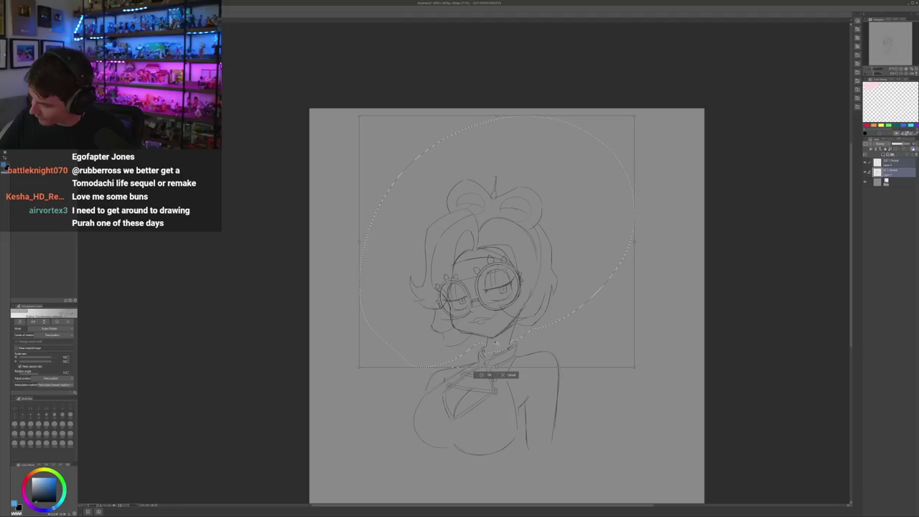
drag(634, 114, 626, 134)
key(Left)
key(Left)
key(Left)
key(Left)
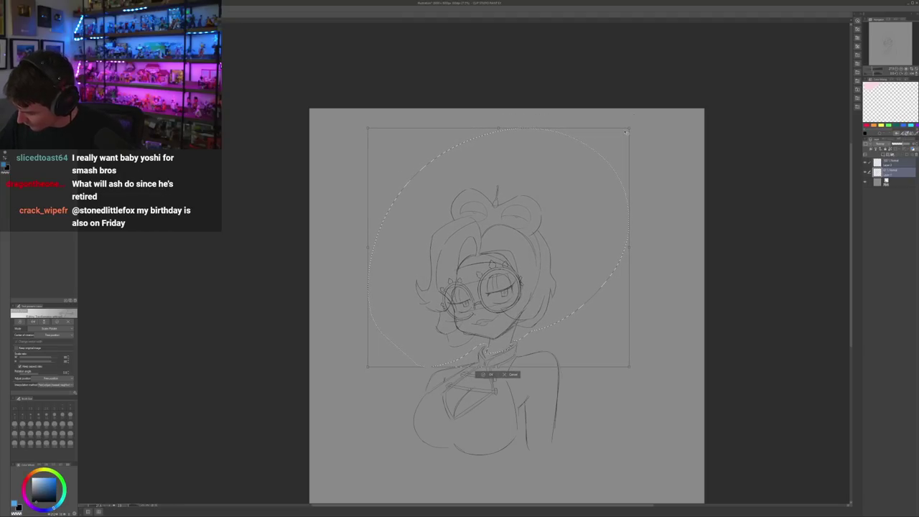
key(Return)
key(ctrl+d)
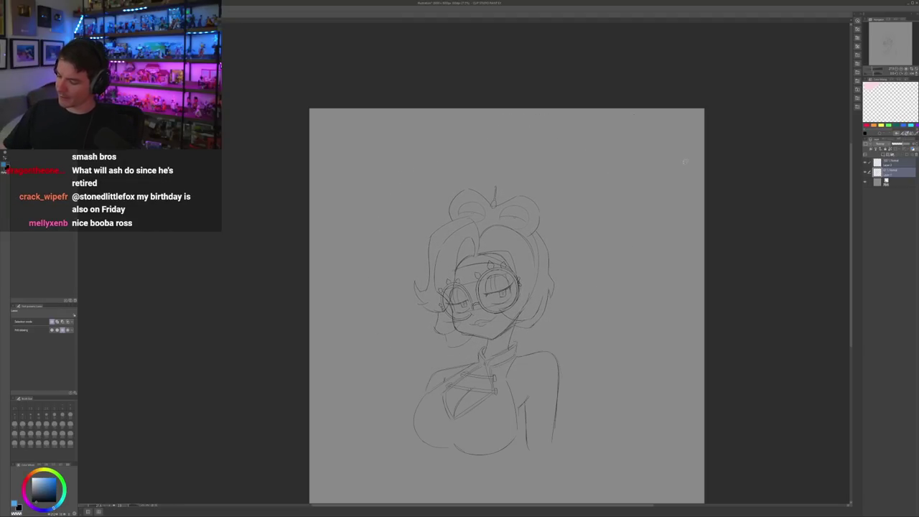
Check the figure in mirrored view and move the whole sketch back up on the canvas
key(h)
drag(685, 162, 771, 162)
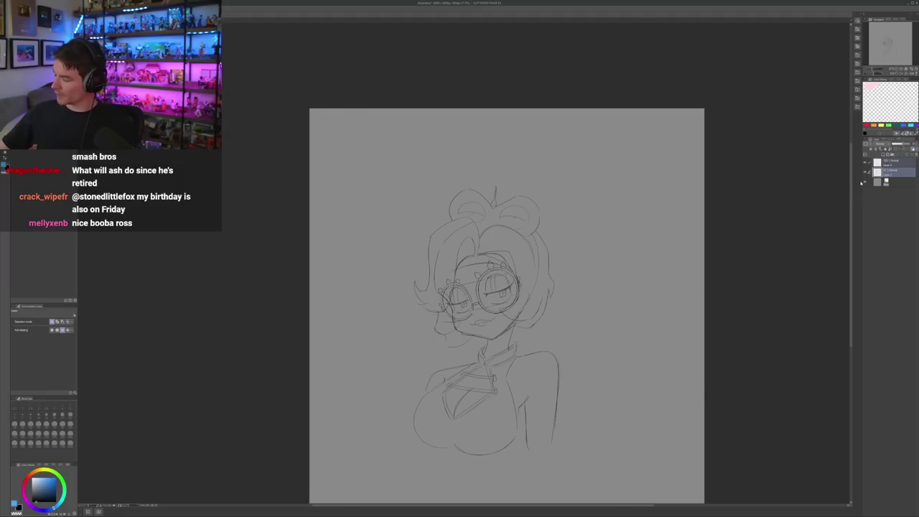
key(ctrl+t)
drag(519, 369, 527, 324)
key(Return)
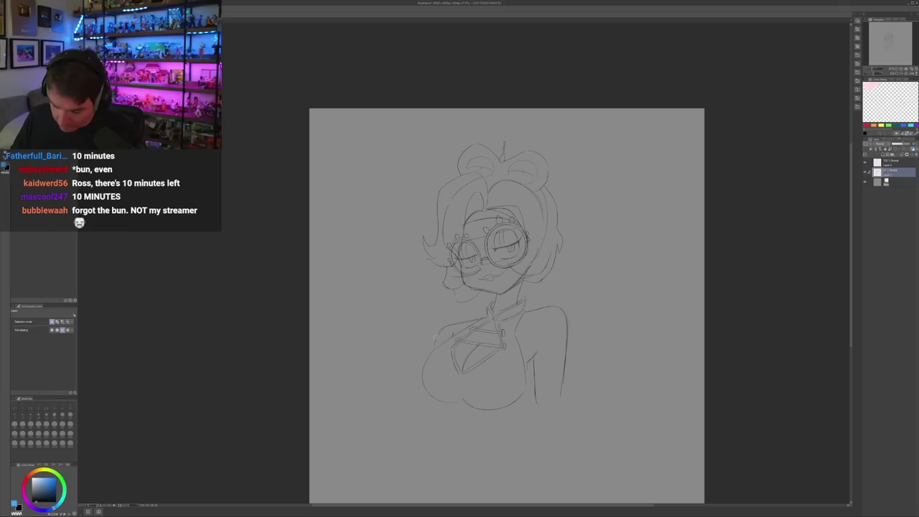
Redraw the far chest contour slightly fuller with a darker line, clean up its old line, and darken the near chest's lower curve
key(p)
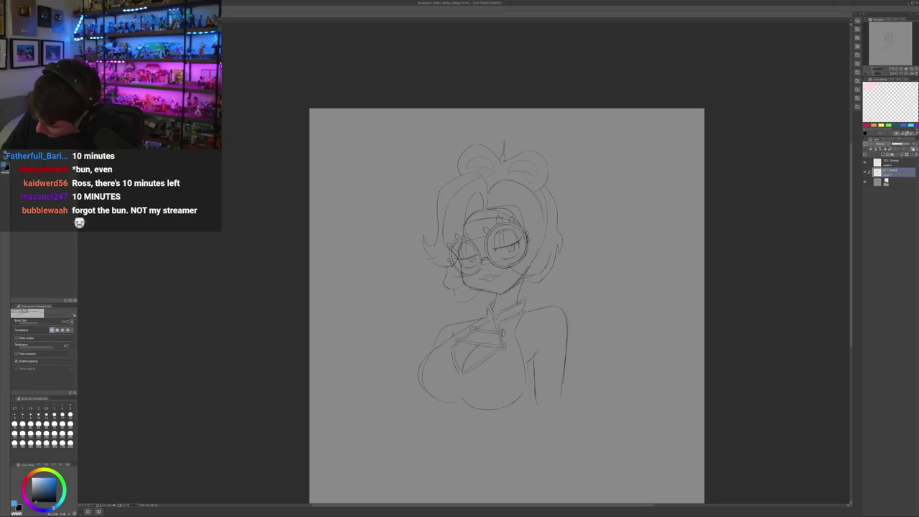
drag(422, 362, 432, 395)
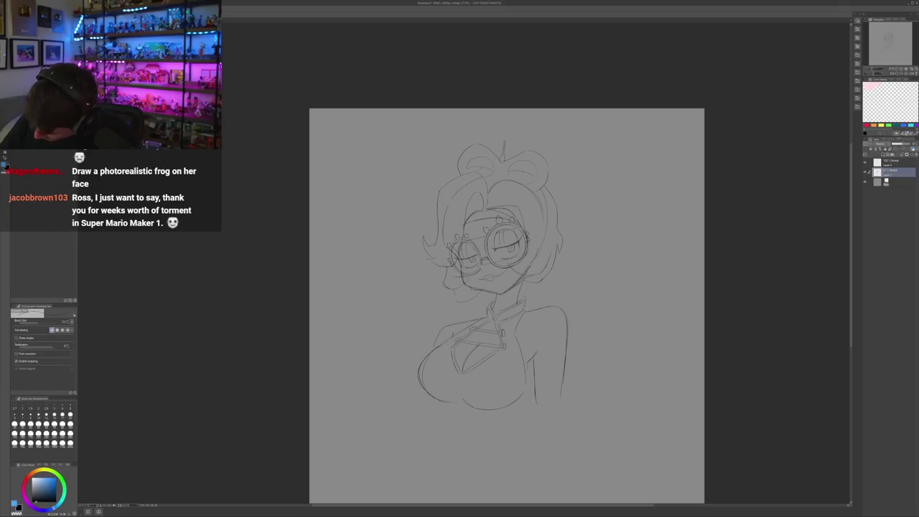
key(e)
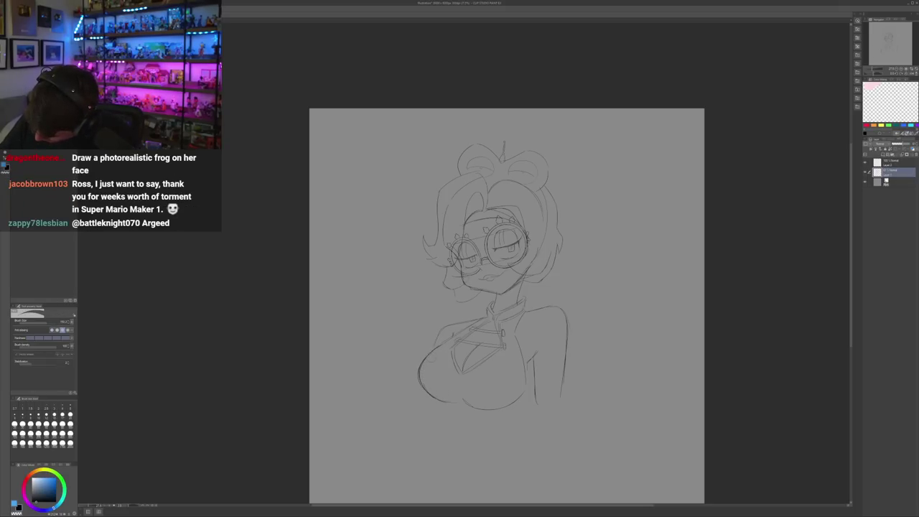
key(h)
key(h)
key(p)
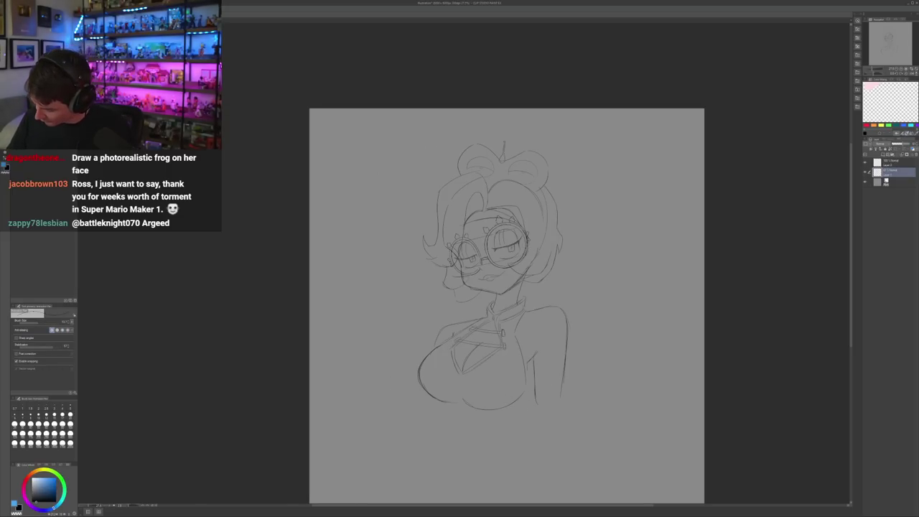
drag(466, 404, 527, 387)
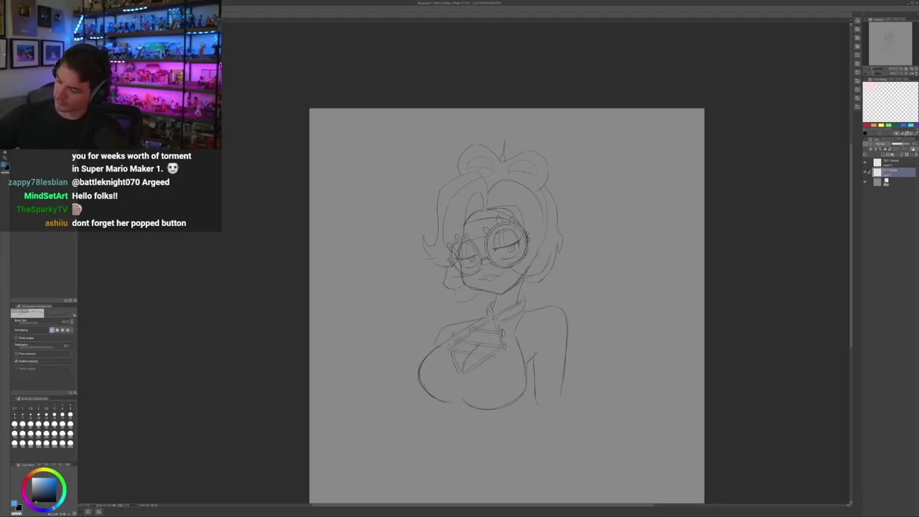
Draw the edge band of an off-shoulder coat across the near upper arm, redoing its lower line to run under the chest
key(h)
key(h)
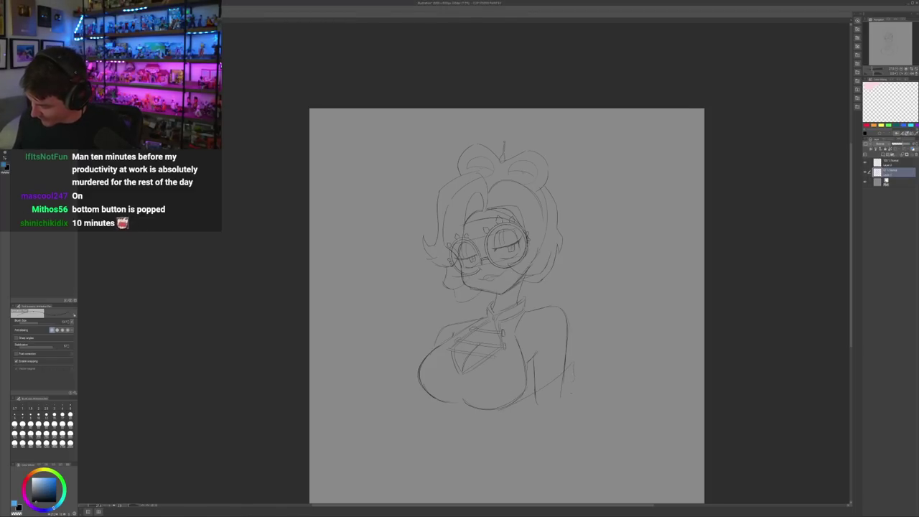
key(h)
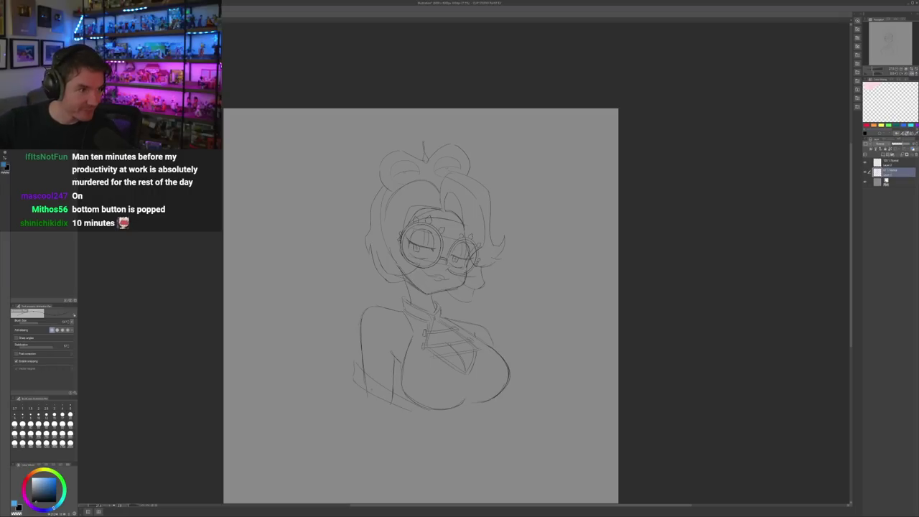
key(ctrl+z)
drag(352, 379, 430, 420)
key(h)
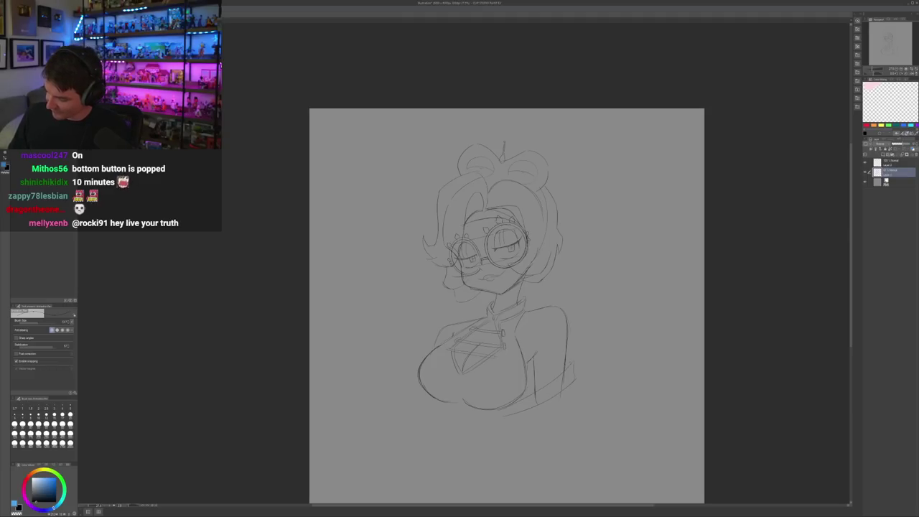
Strengthen the near armpit crease and inner arm line, checking the figure in mirrored view
key(h)
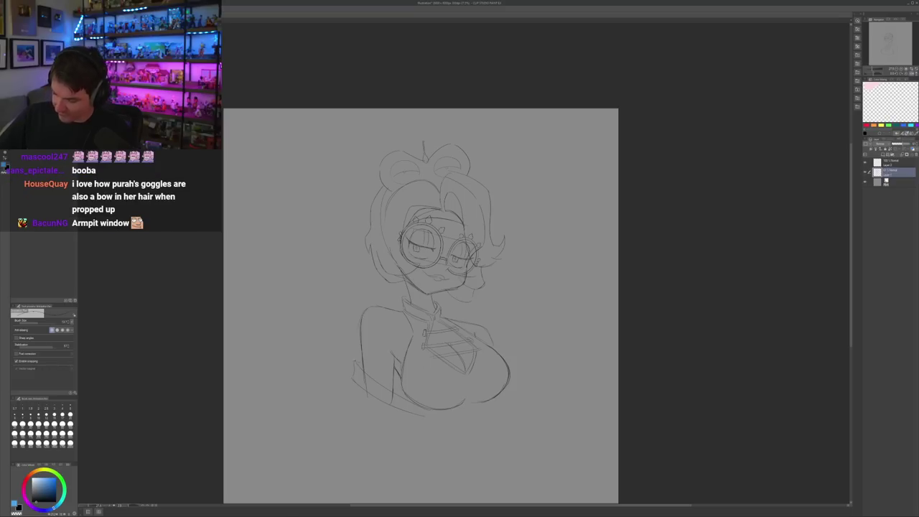
key(h)
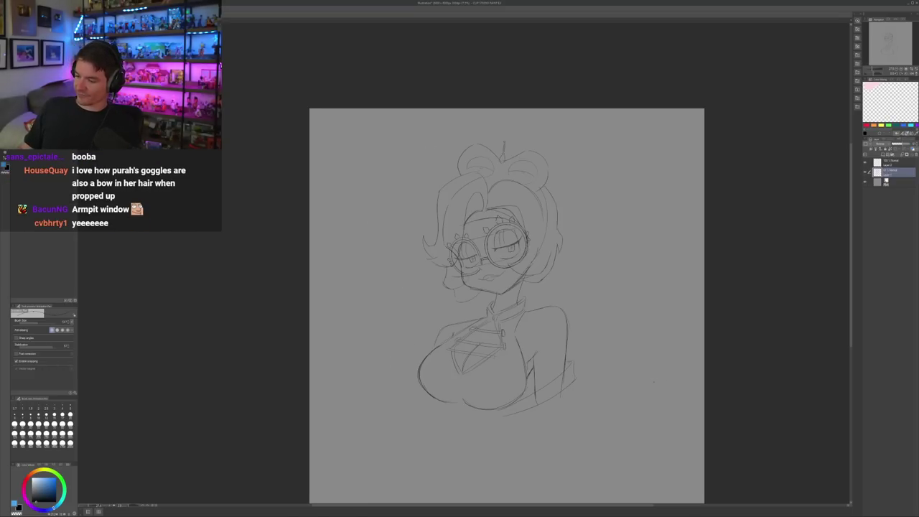
key(h)
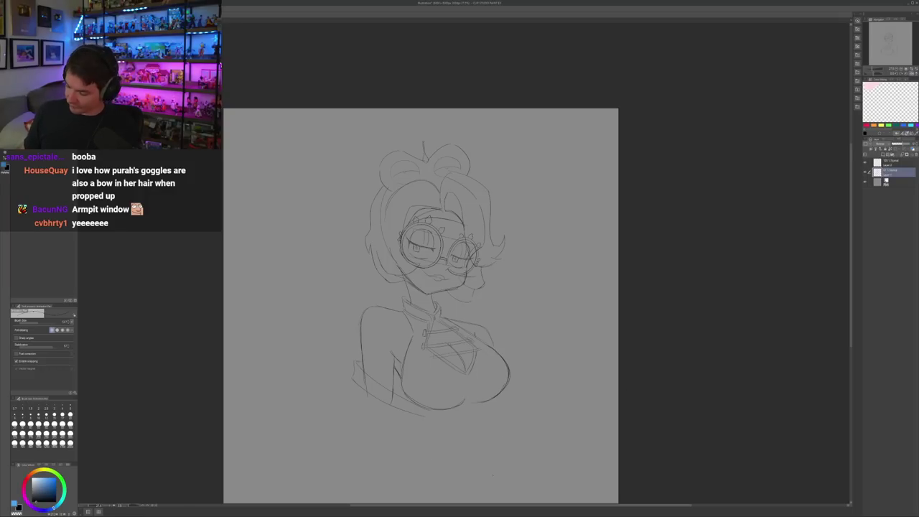
key(h)
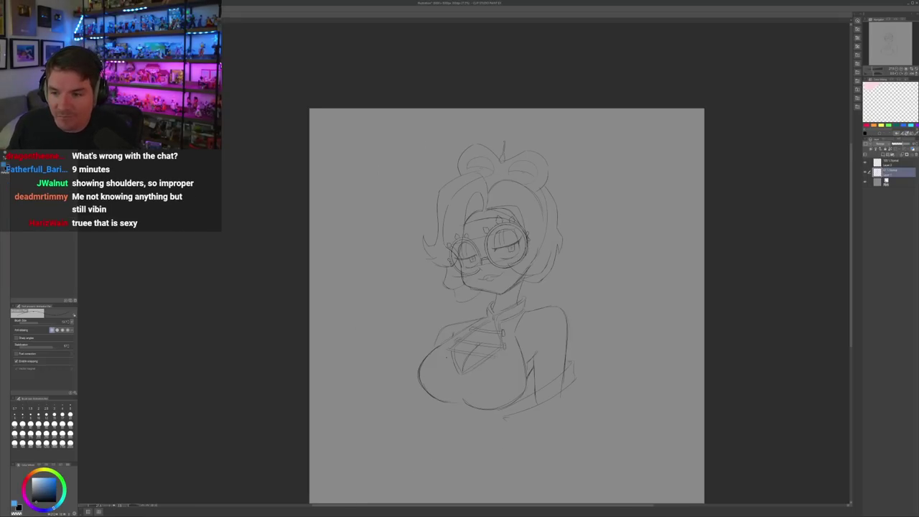
Draw the coat's edge around the far arm beside the chest and the far side line of the torso below it
key(h)
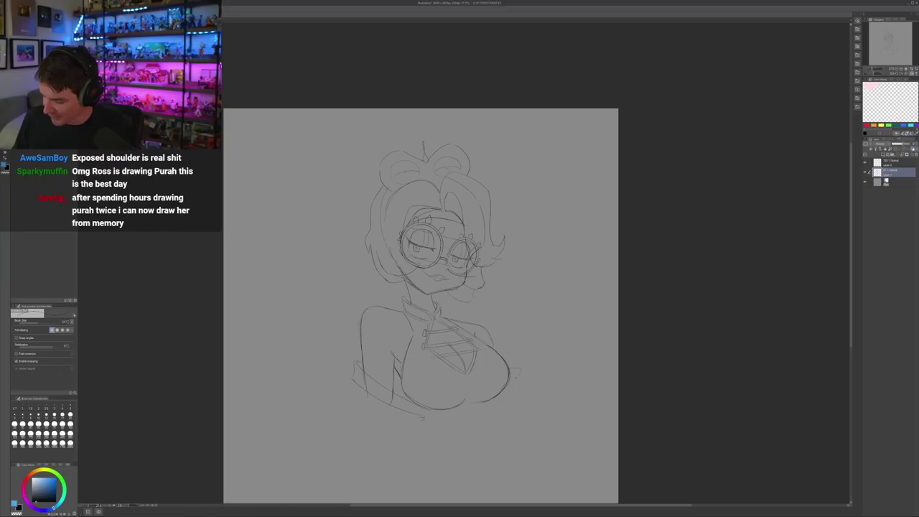
key(h)
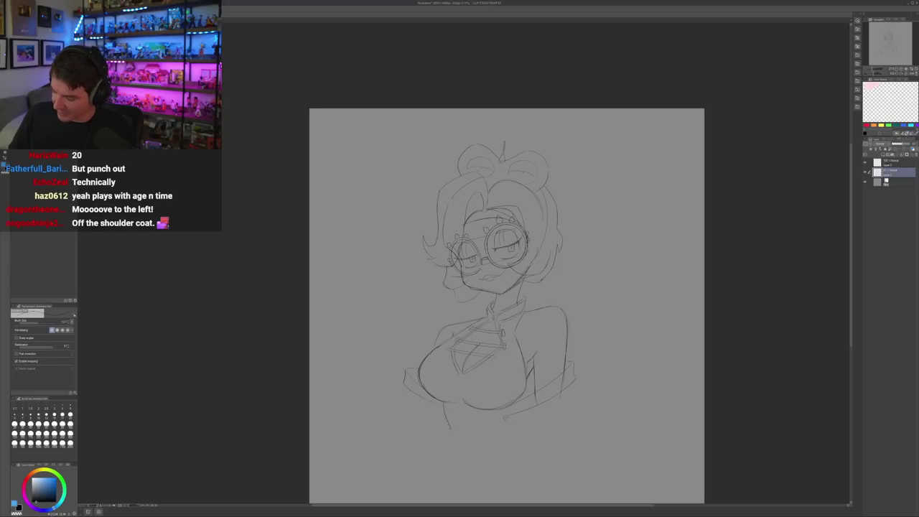
drag(444, 403, 450, 423)
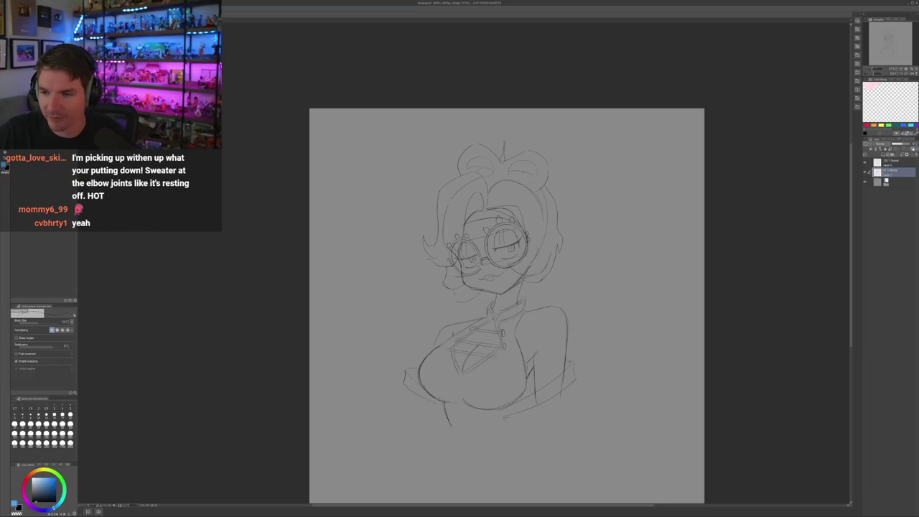
Draw two curved lines spreading downward from below the middle of the chest
key(h)
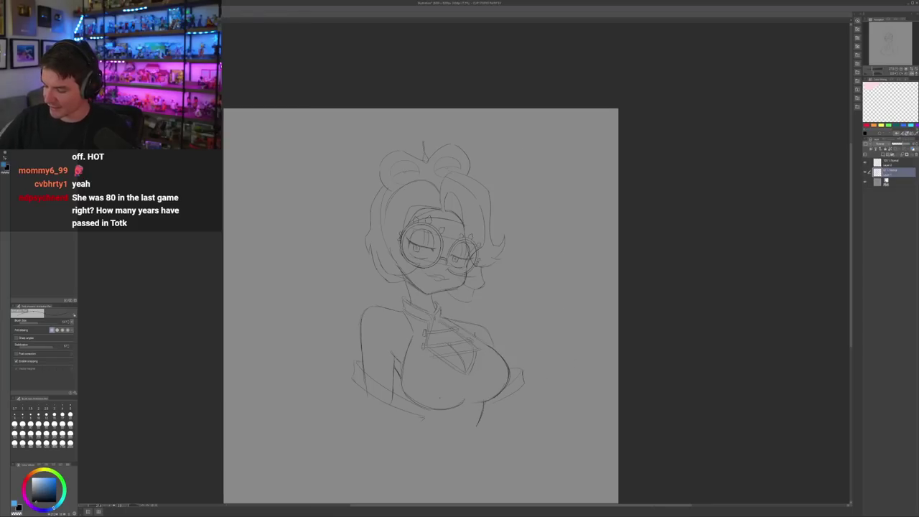
key(h)
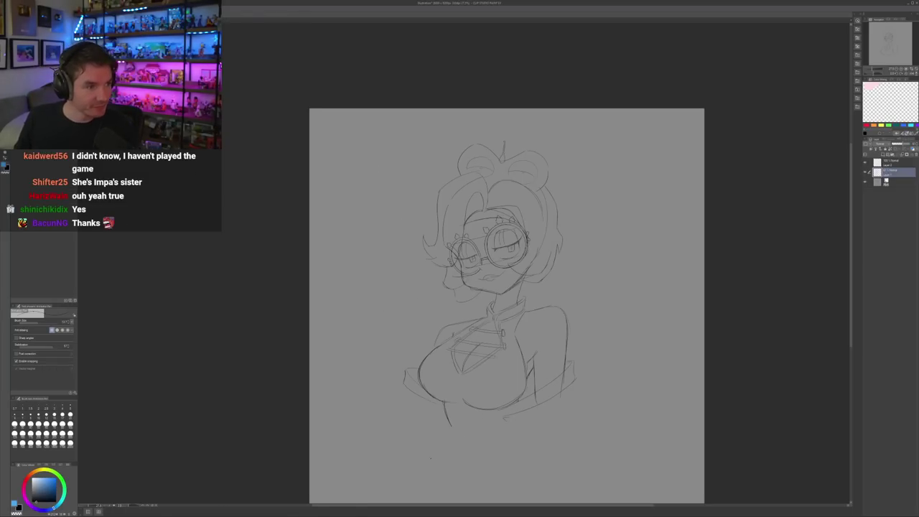
drag(464, 408, 479, 433)
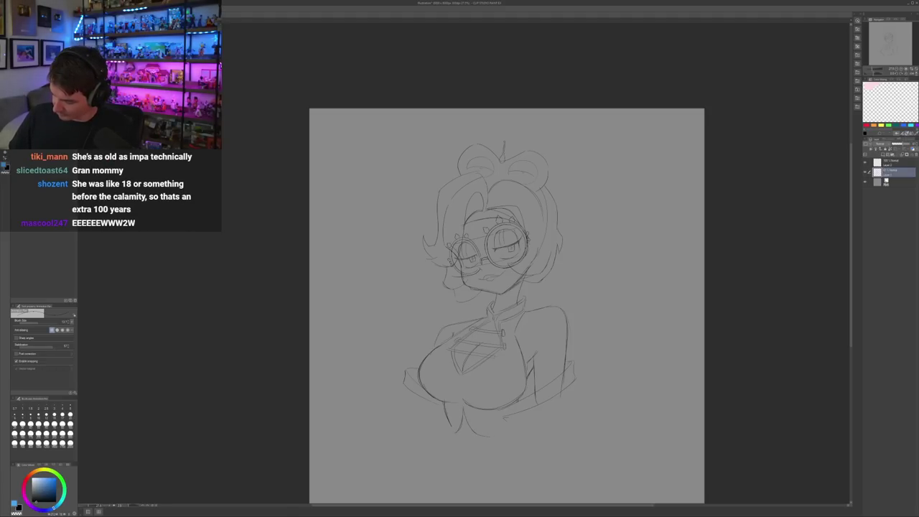
Strengthen the near jaw line from the chin toward the ear, checking the figure in mirrored view
key(h)
key(h)
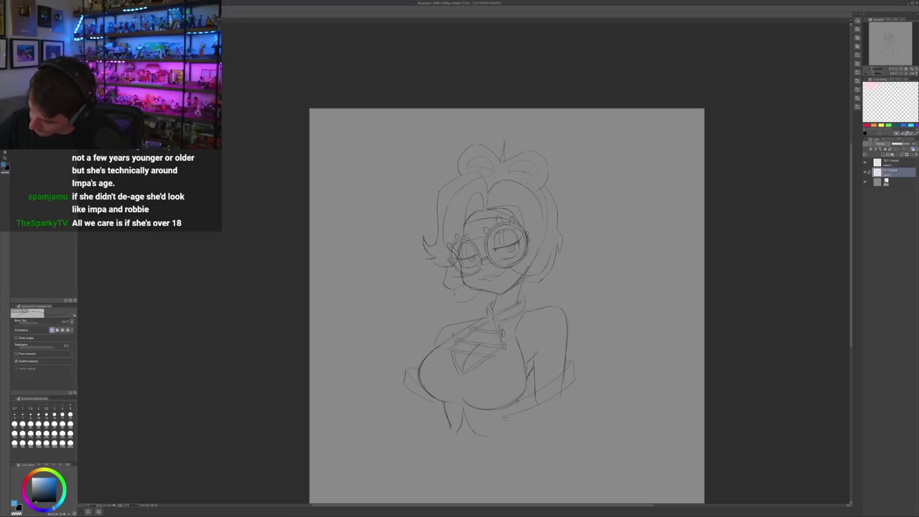
key(h)
key(h)
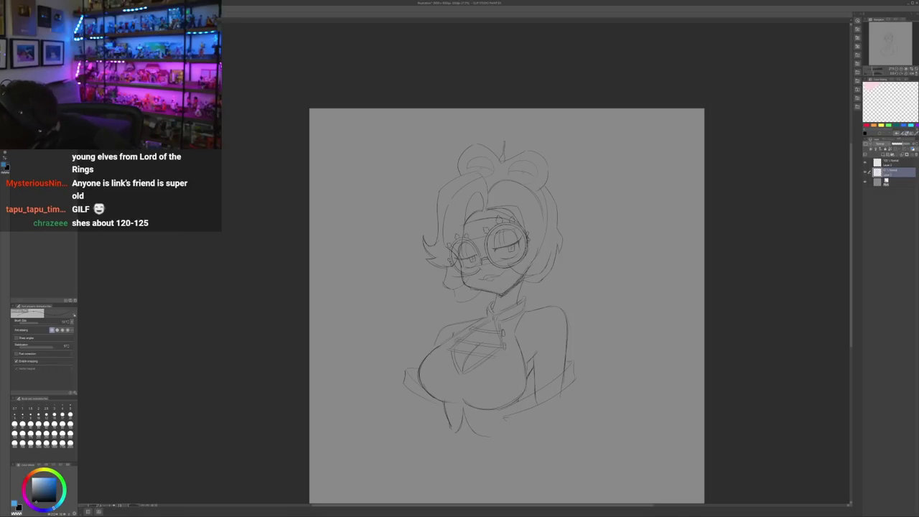
key(e)
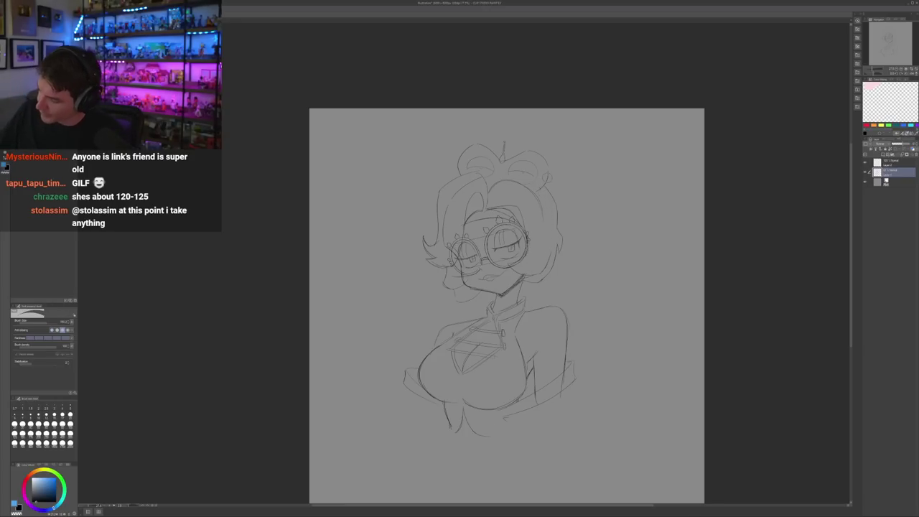
key(h)
key(h)
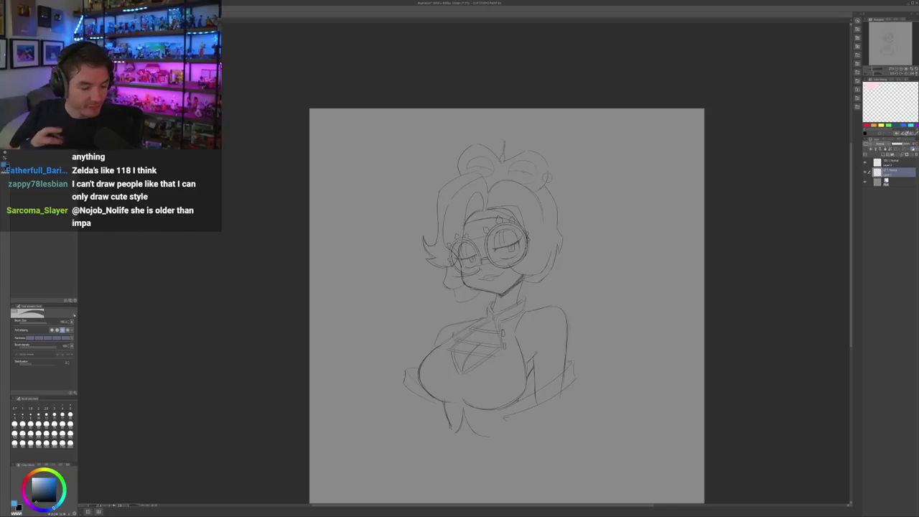
Undo the stray strokes and draw the rounded top outline of a hair bun above the hair loops
key(p)
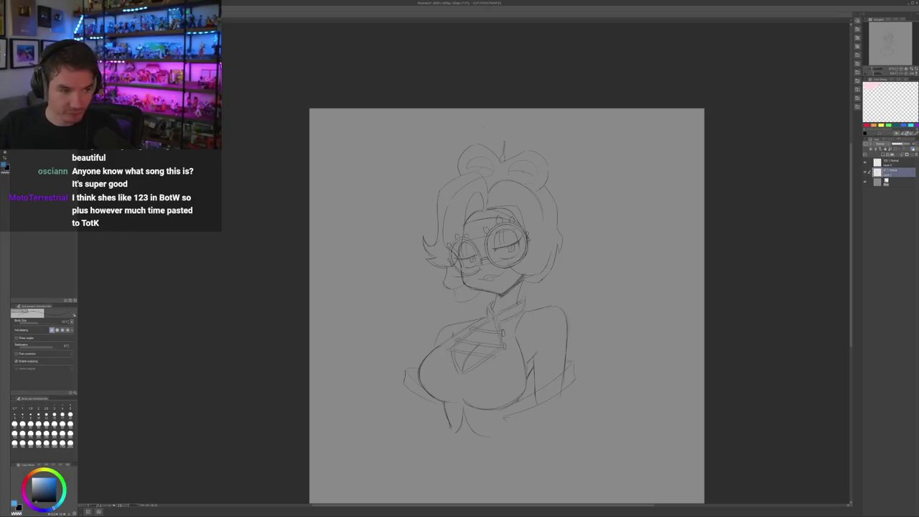
key(ctrl+z)
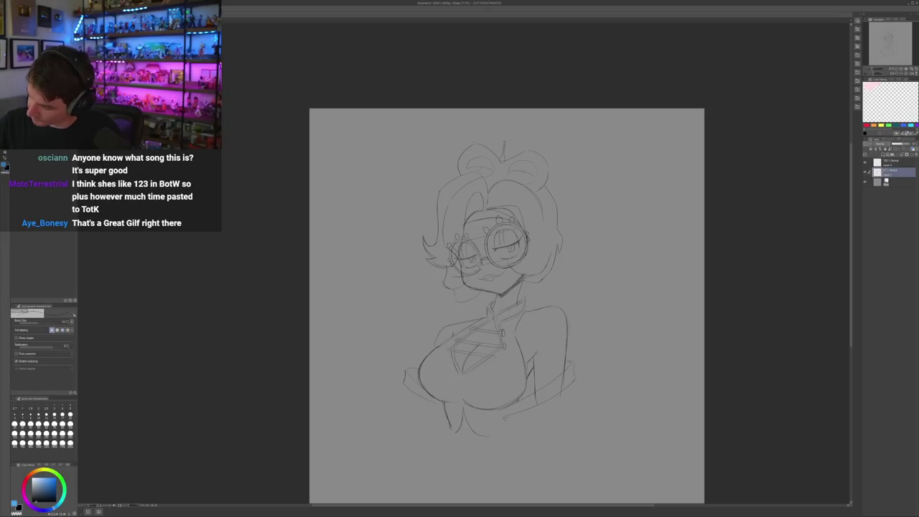
key(ctrl+z)
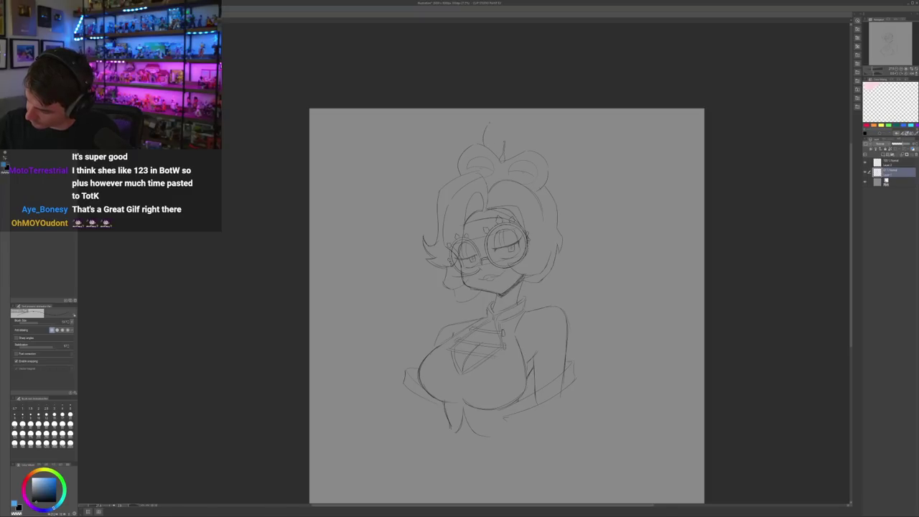
drag(484, 136, 514, 126)
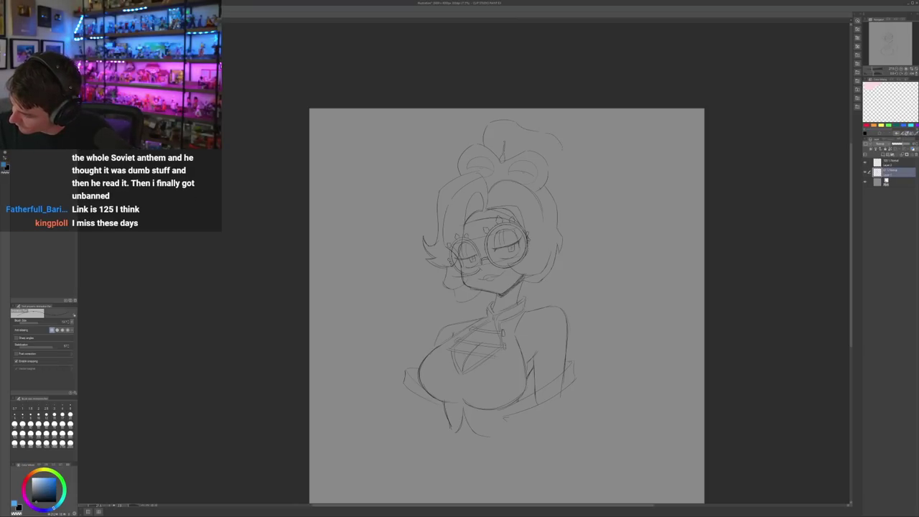
Complete the bun with a curled end on its near side and strengthen the far hair loop, comparing with the mirrored view
key(h)
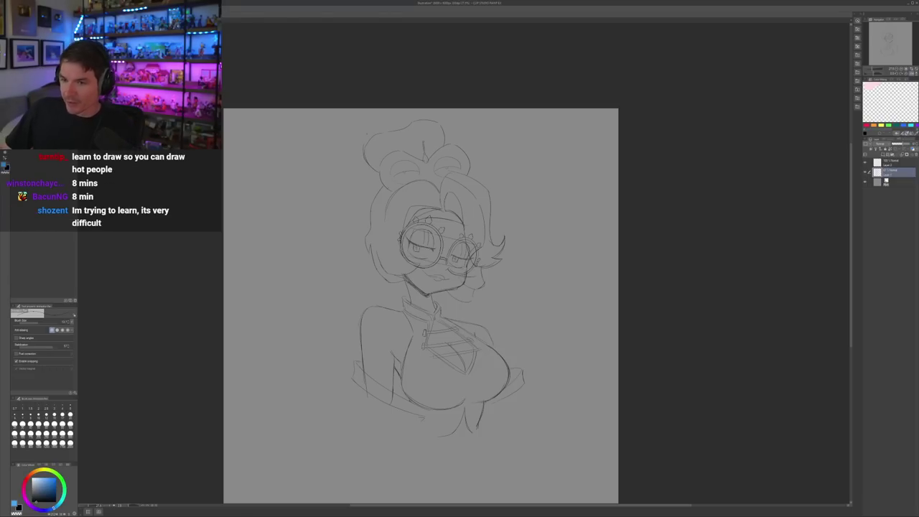
key(h)
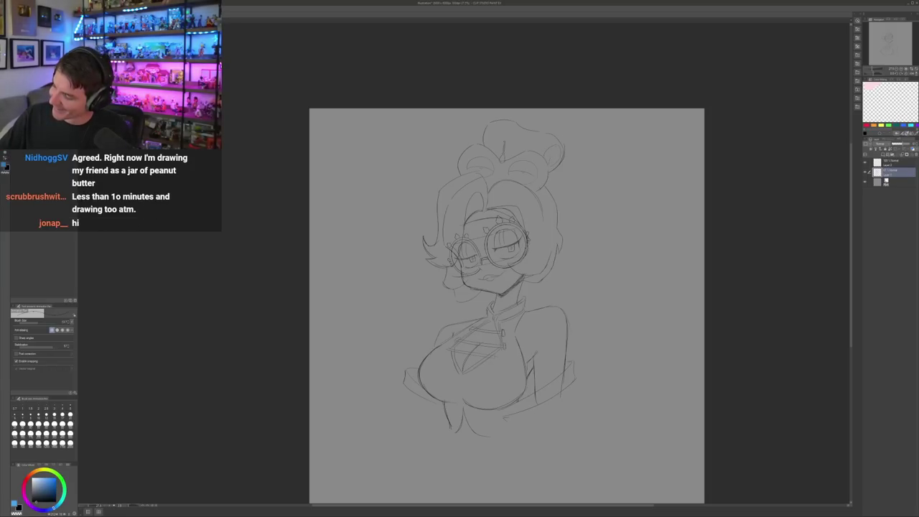
key(h)
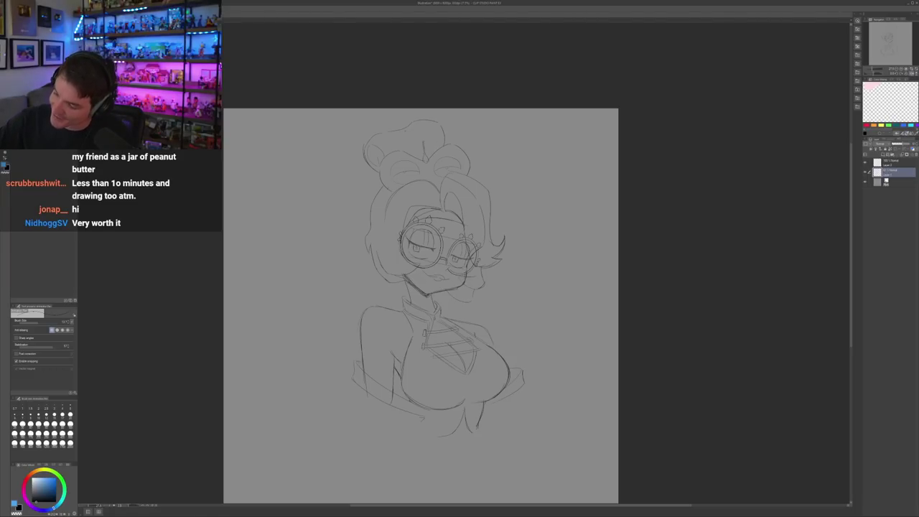
key(h)
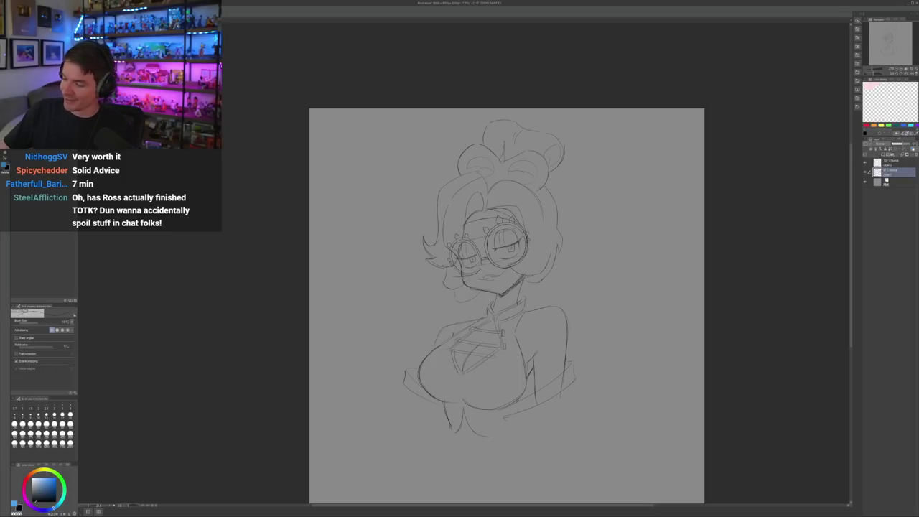
key(h)
key(h)
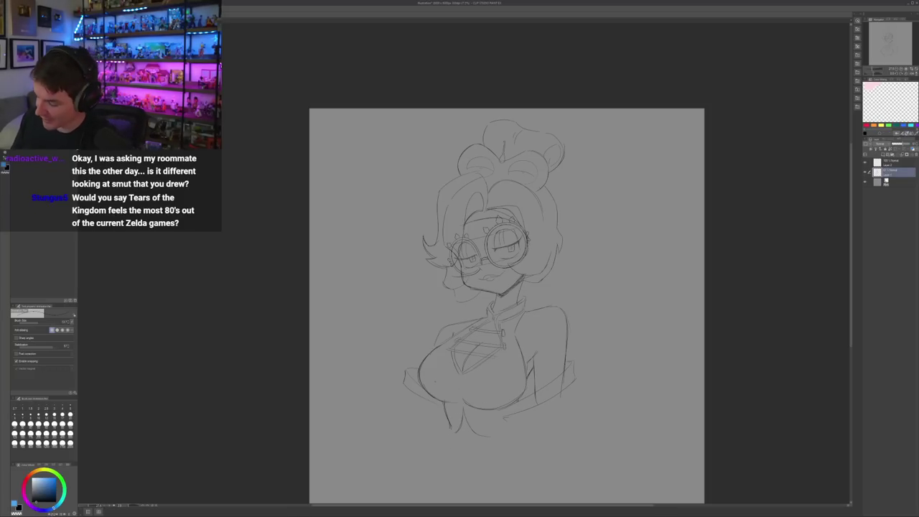
Extend the far side line of the torso down to the waist and draw the far hip flaring outward
scroll(291, 469, down, 3)
scroll(291, 469, up, 3)
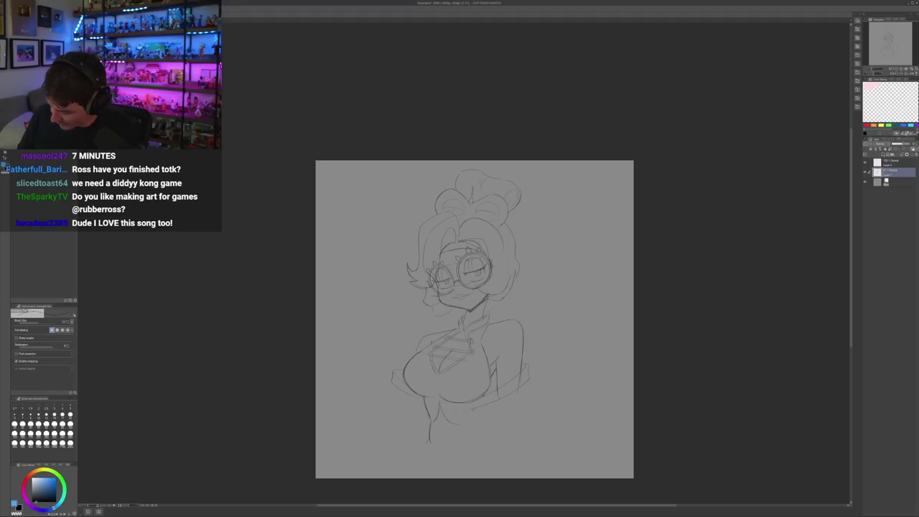
key(h)
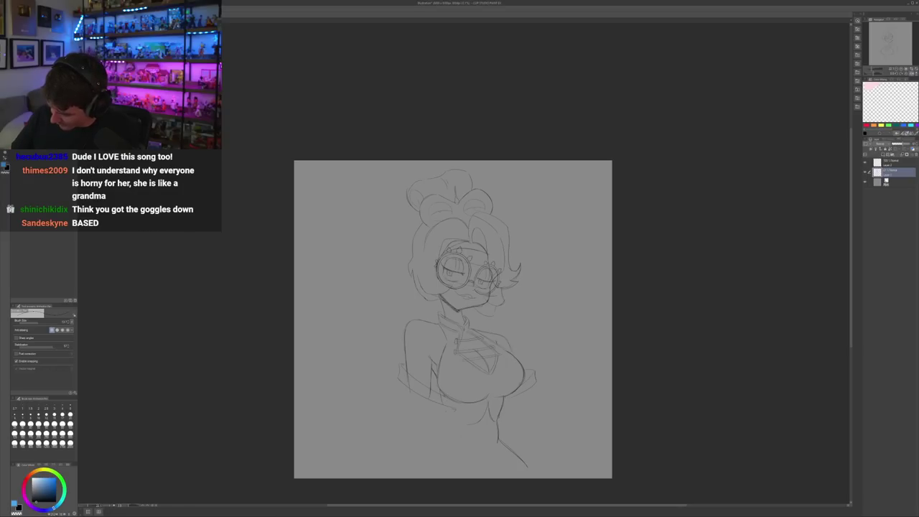
Draw the near waist curve and continue it into a flared hip line reaching the canvas's lower edge
key(h)
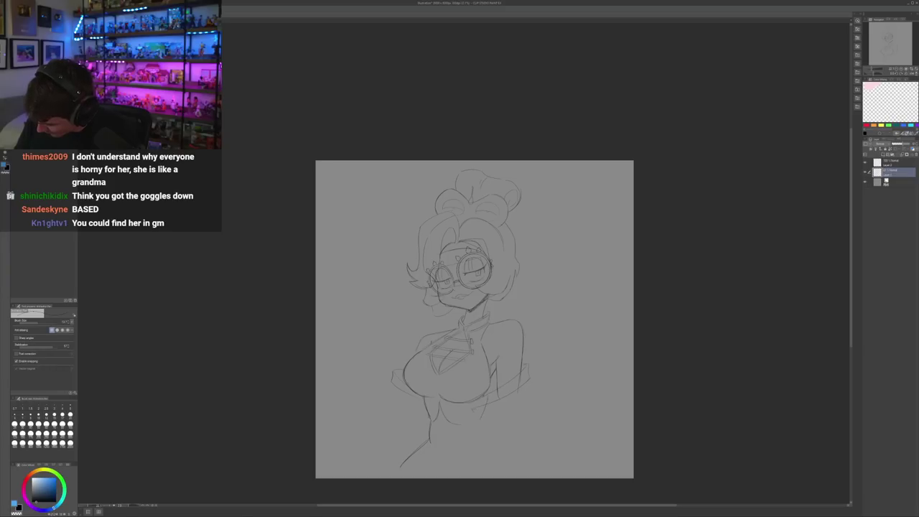
key(h)
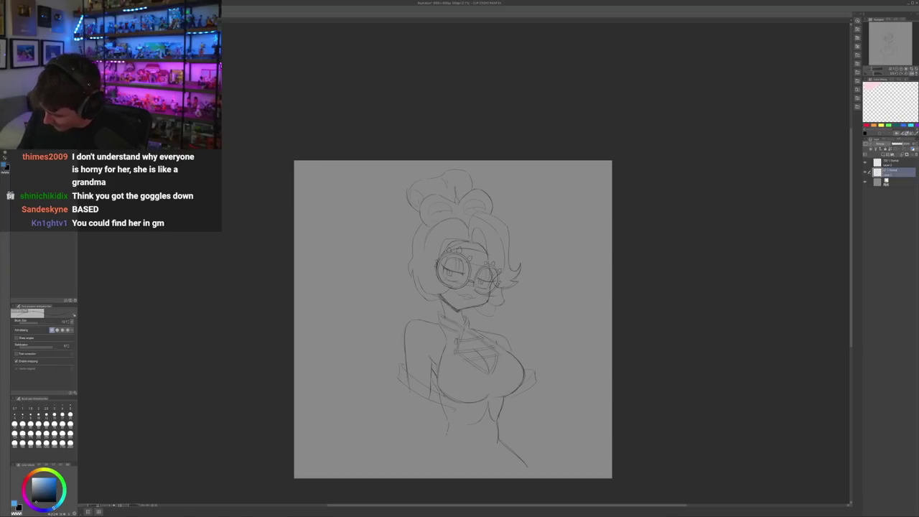
key(h)
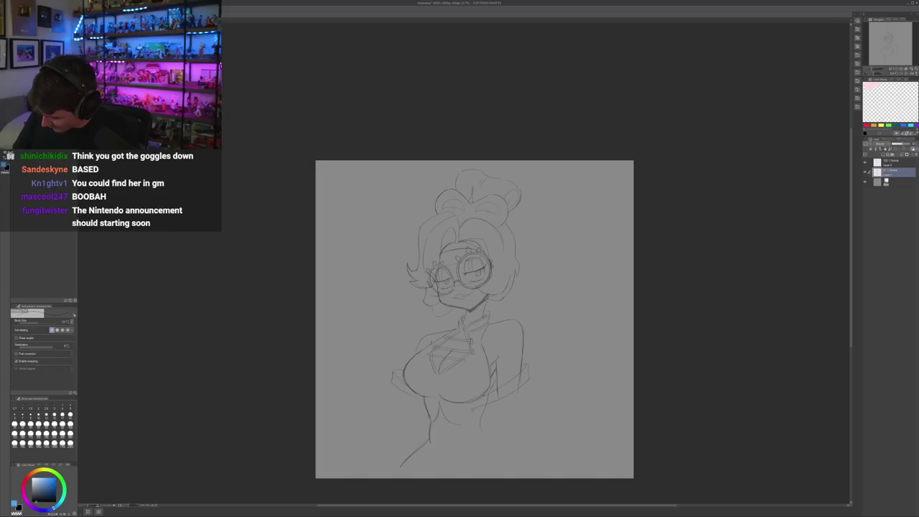
key(h)
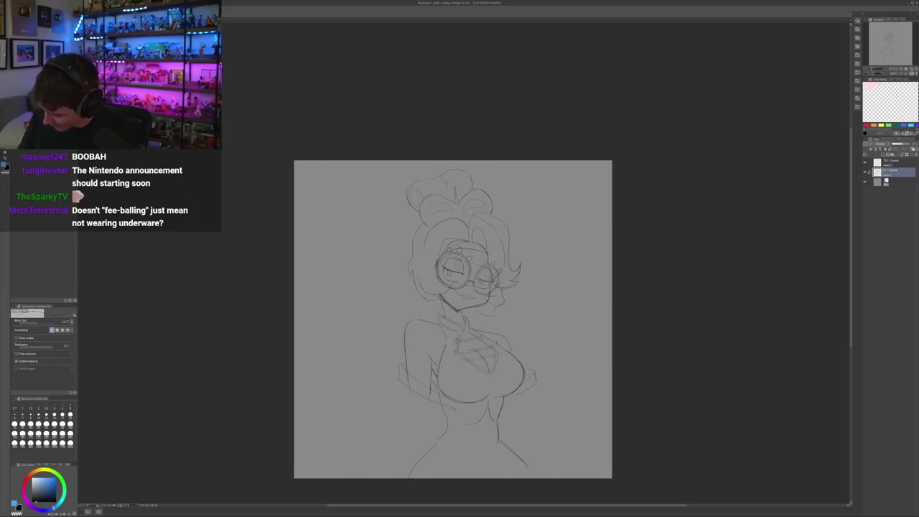
key(h)
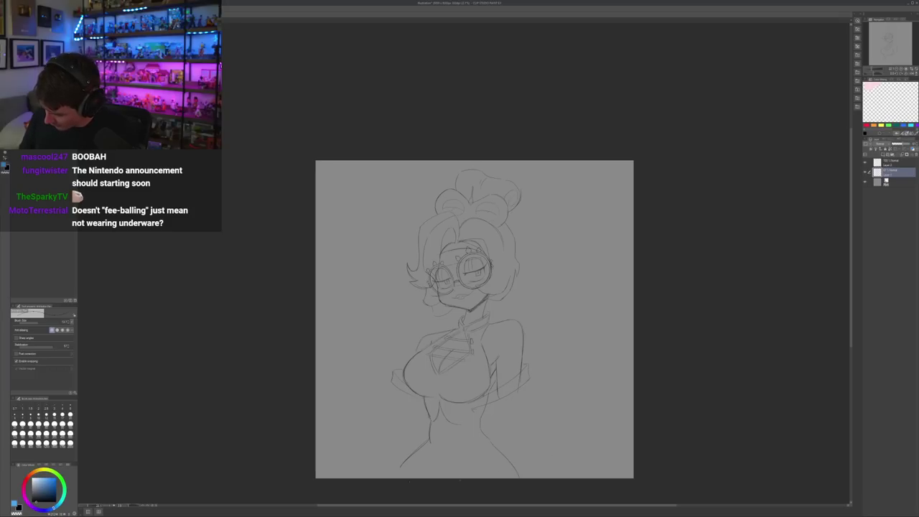
Add two curved crease lines between the hips and strengthen the far hip outline, checking in mirrored view
key(h)
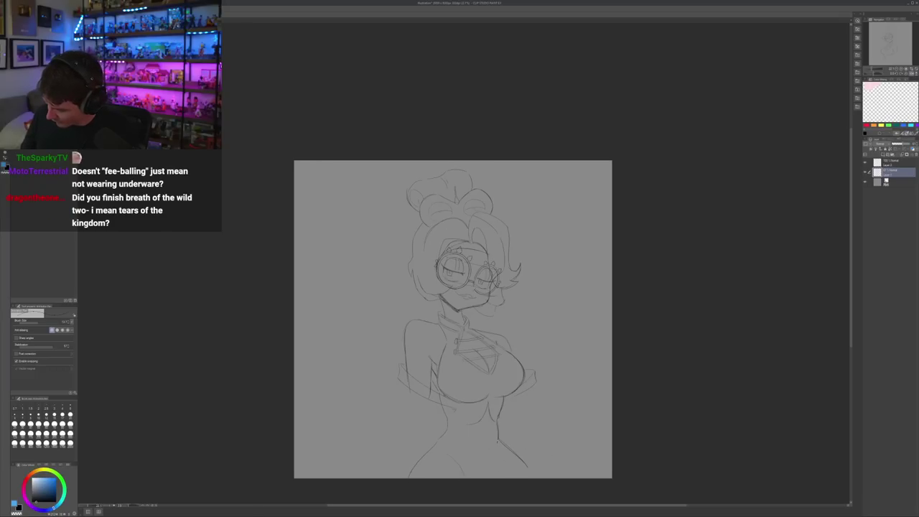
key(h)
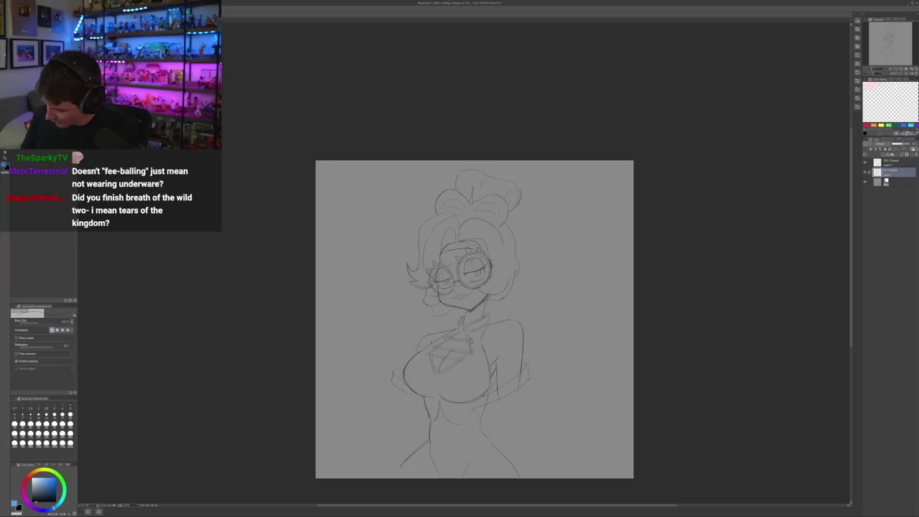
key(h)
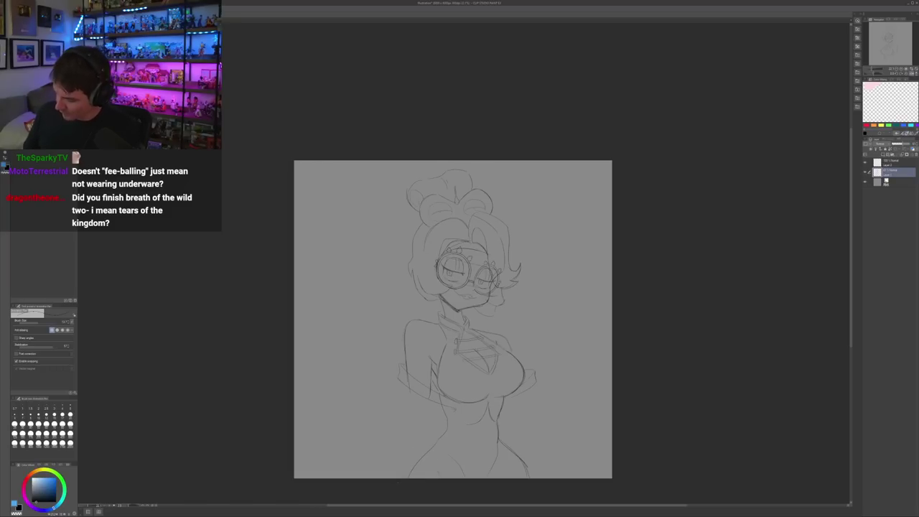
key(h)
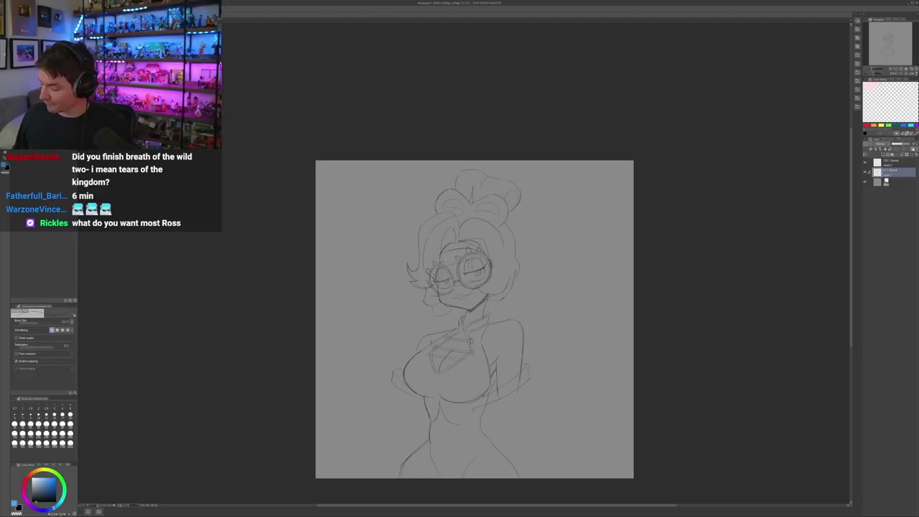
Erase the near arm lines that cross the coat's edge band and check the figure in mirrored view
key(e)
drag(521, 378, 517, 396)
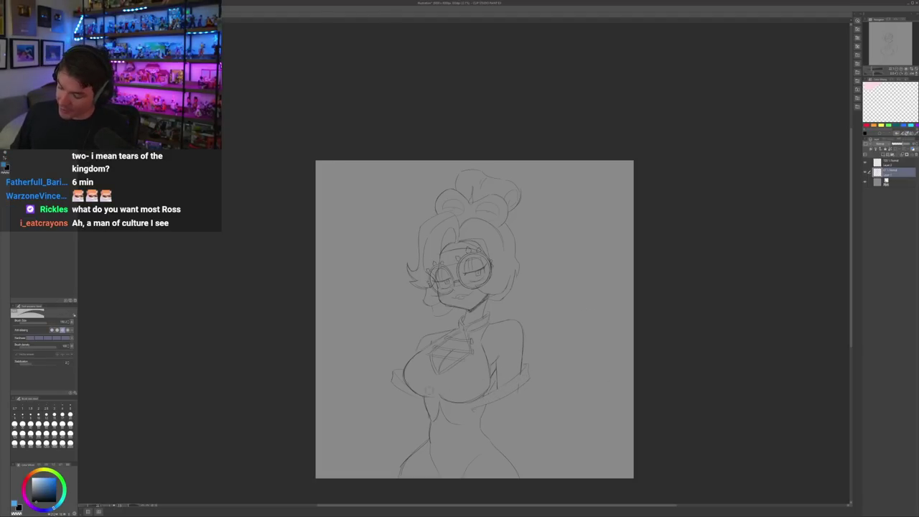
key(h)
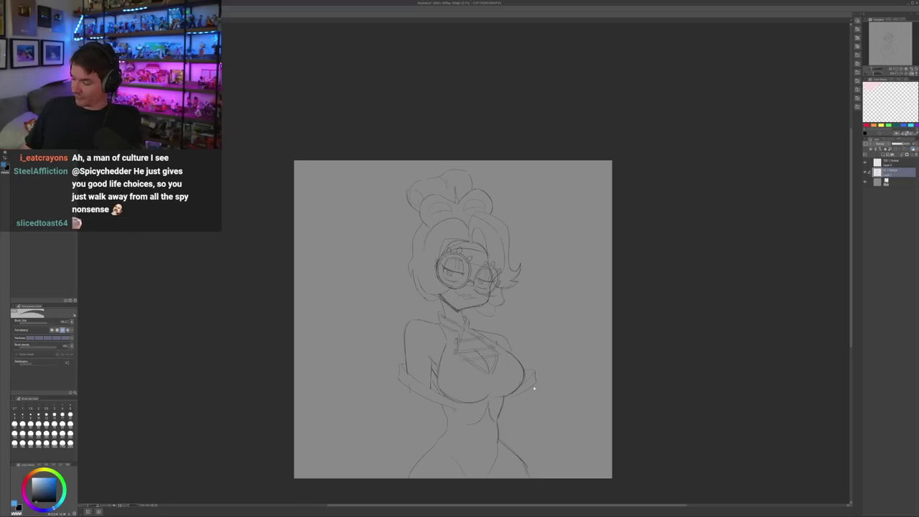
Save the illustration under the file name purah
click(480, 5)
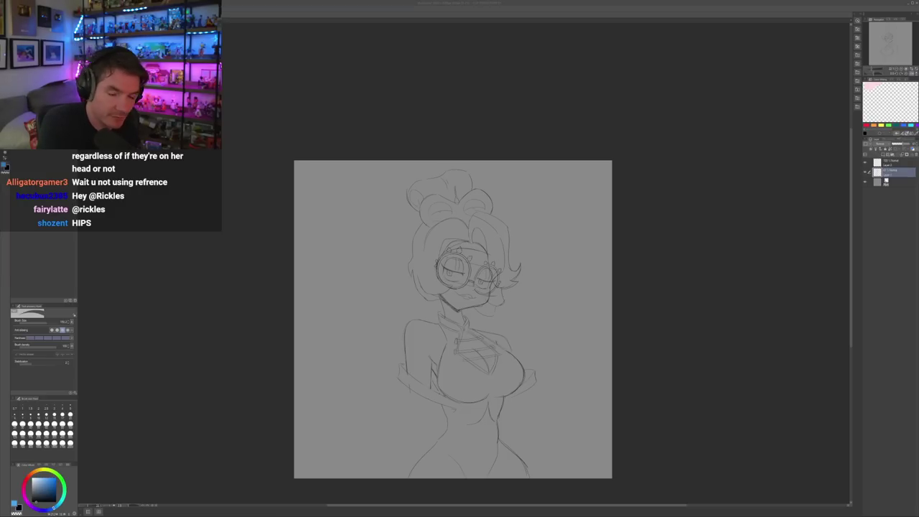
click(114, 297)
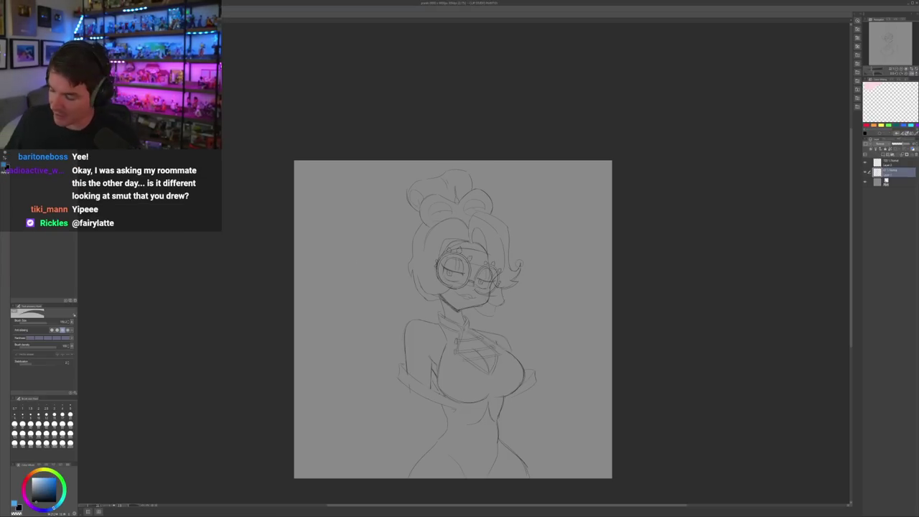
scroll(535, 223, up, 1)
scroll(536, 223, up, 4)
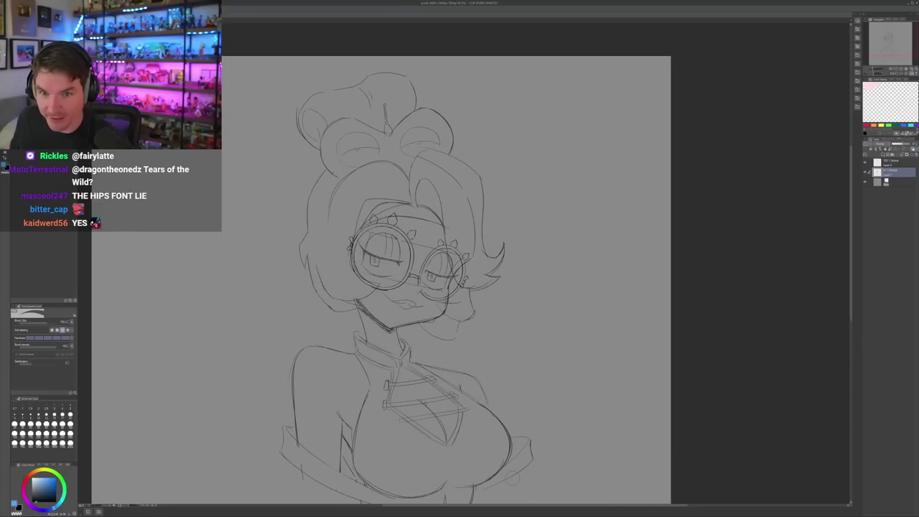
scroll(487, 491, up, 1)
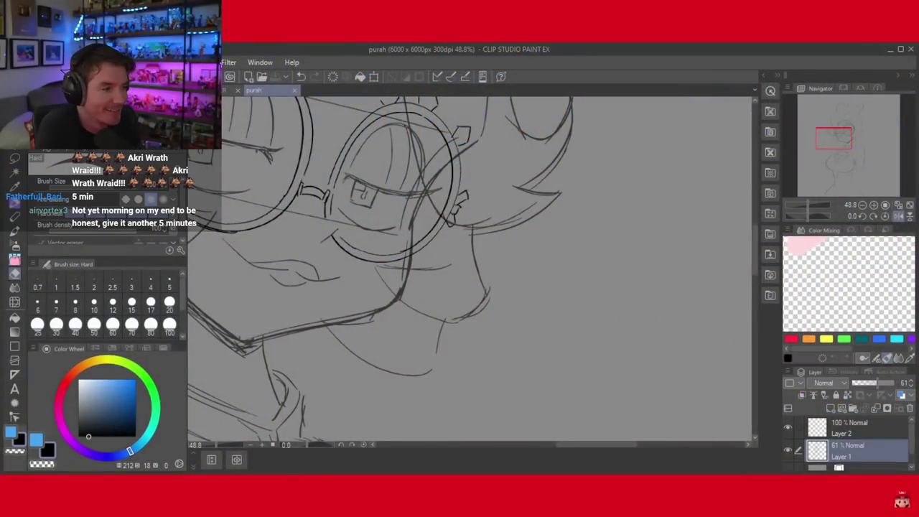
scroll(473, 310, down, 6)
scroll(334, 284, down, 2)
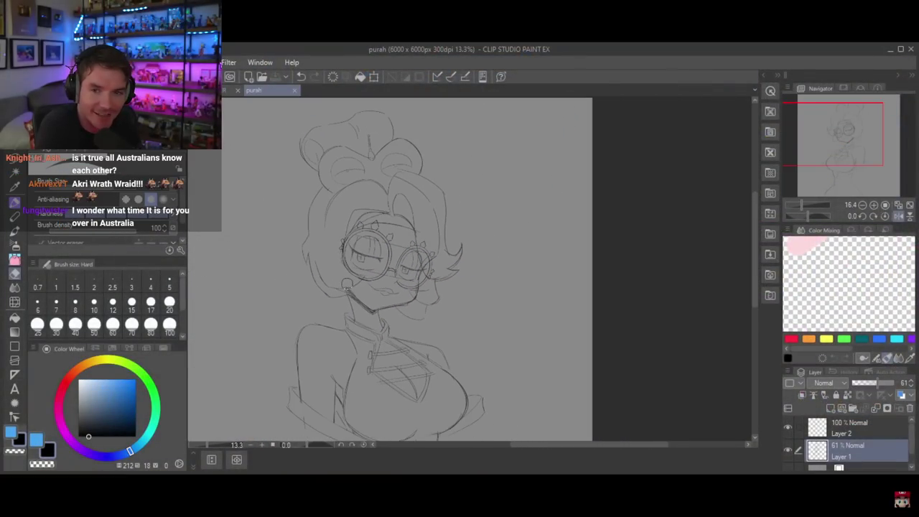
scroll(355, 332, up, 4)
scroll(372, 316, down, 3)
scroll(614, 254, up, 3)
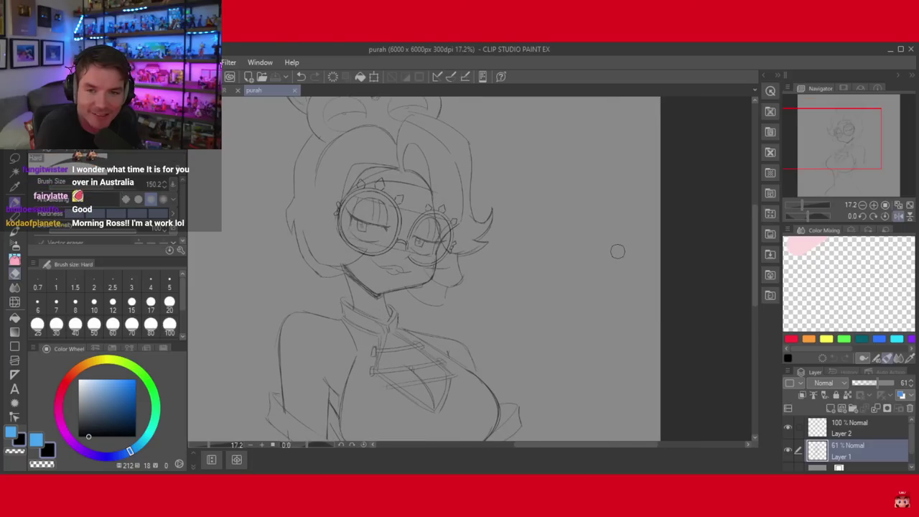
scroll(505, 236, down, 2)
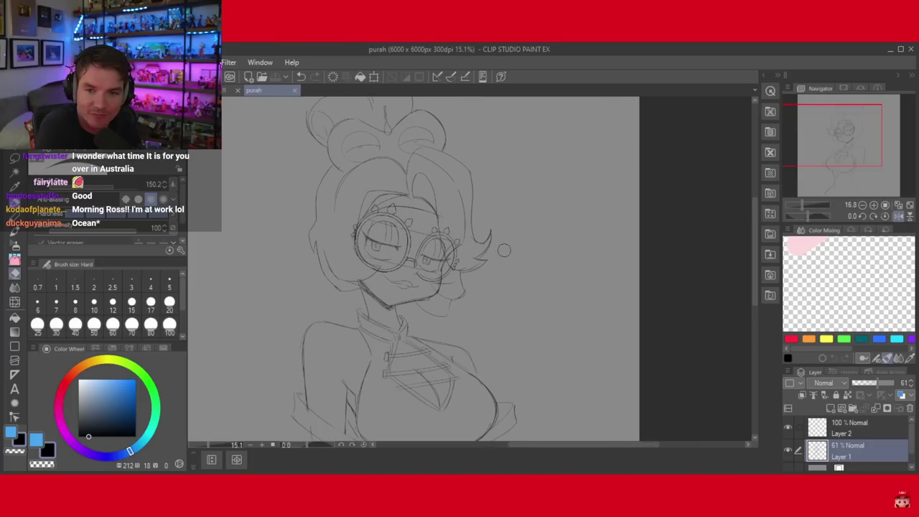
scroll(400, 322, up, 3)
scroll(400, 359, down, 2)
scroll(424, 316, up, 2)
scroll(407, 345, down, 3)
scroll(430, 402, up, 2)
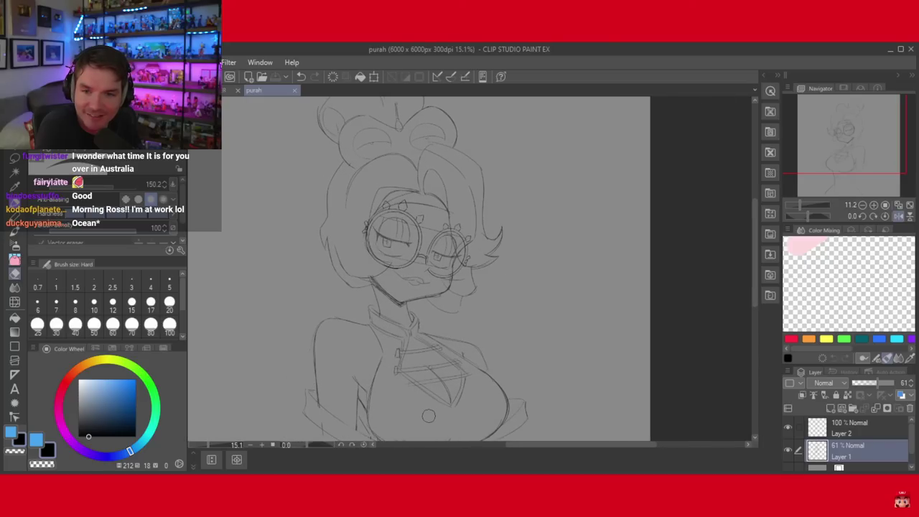